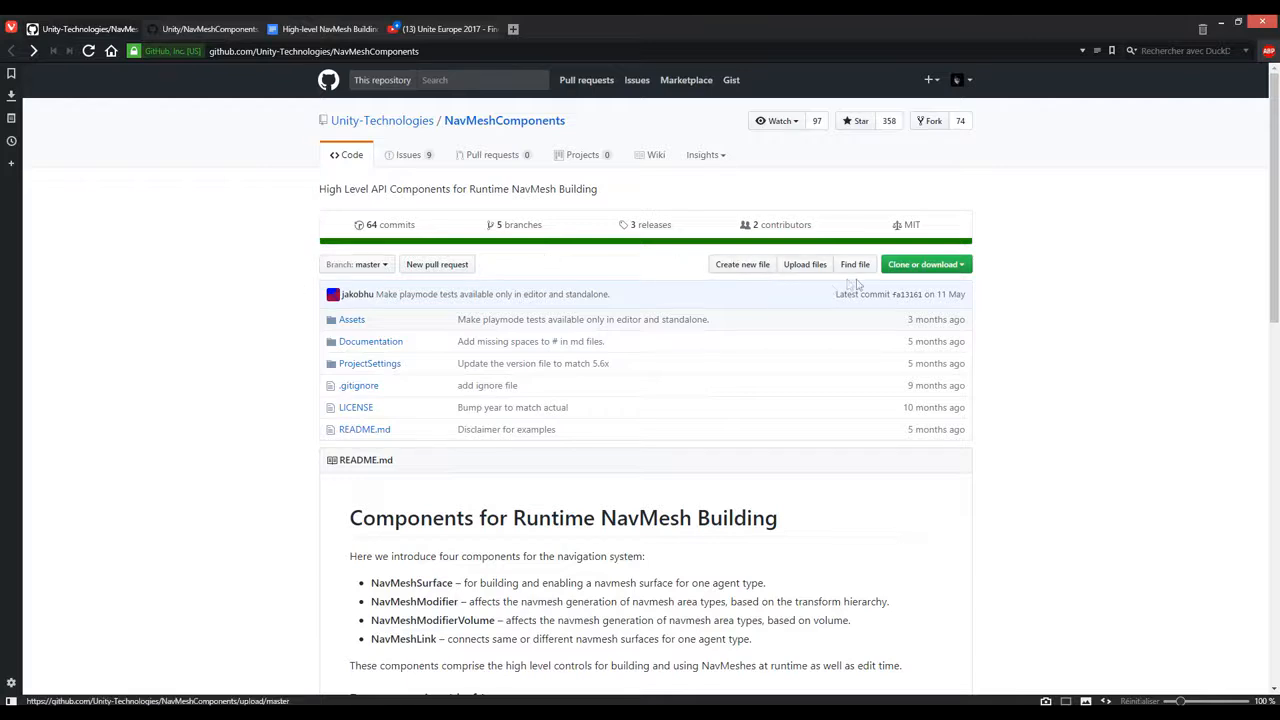
# Open the download options of the Unity-Technologies NavMeshComponents repository and locate the ZIP archive download
pyautogui.click(955, 266)
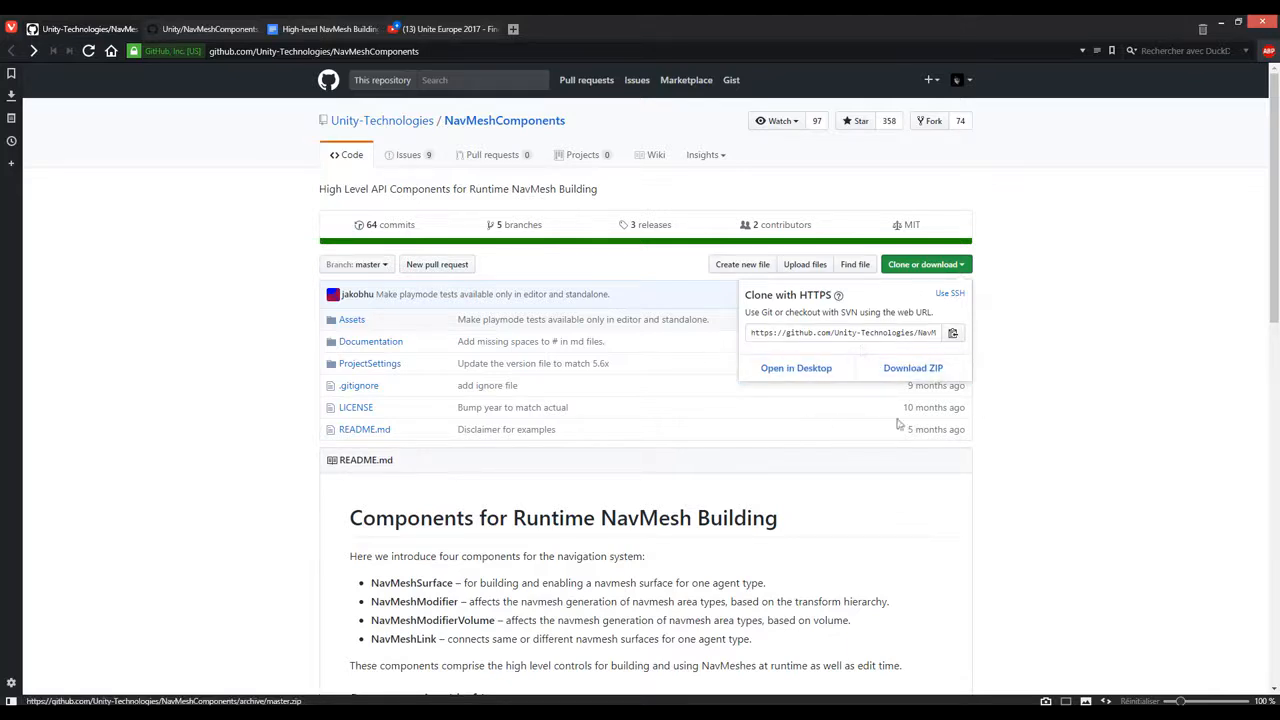
pyautogui.click(912, 368)
pyautogui.click(1072, 133)
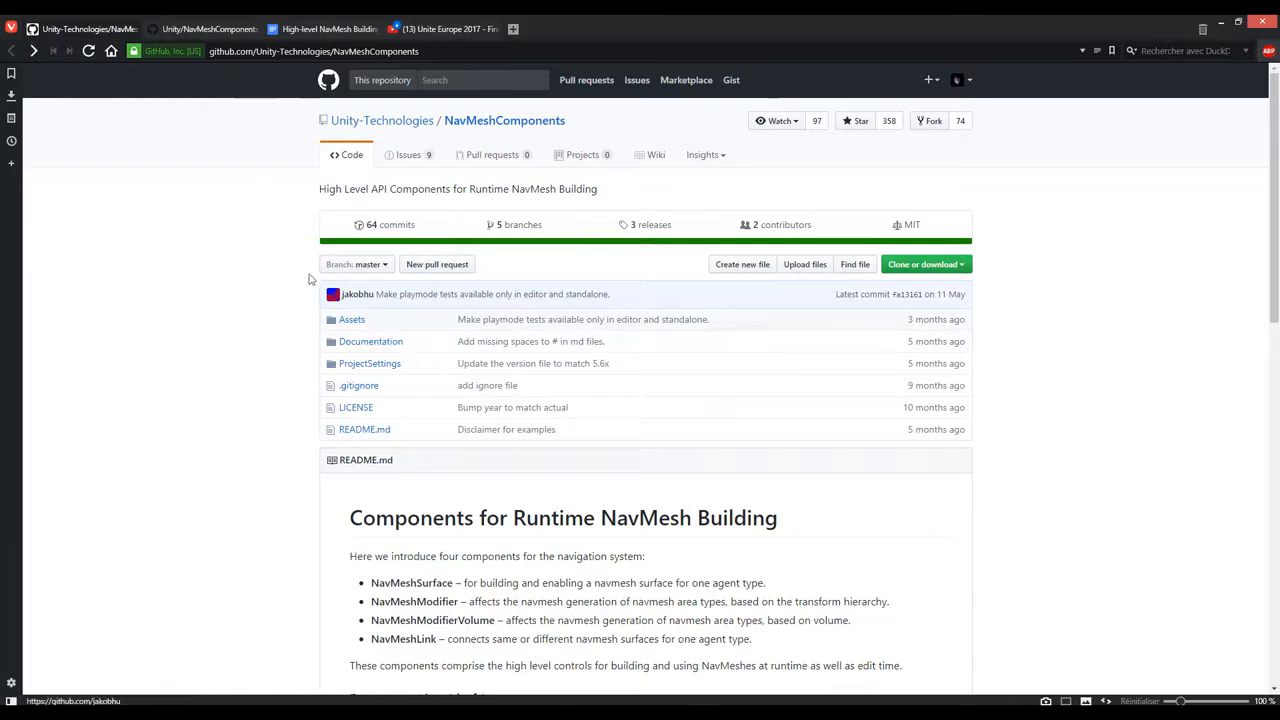
# In the other Unity repository, browse from NavMeshComponents into Assets and open its inner NavMeshComponents folder
pyautogui.click(186, 29)
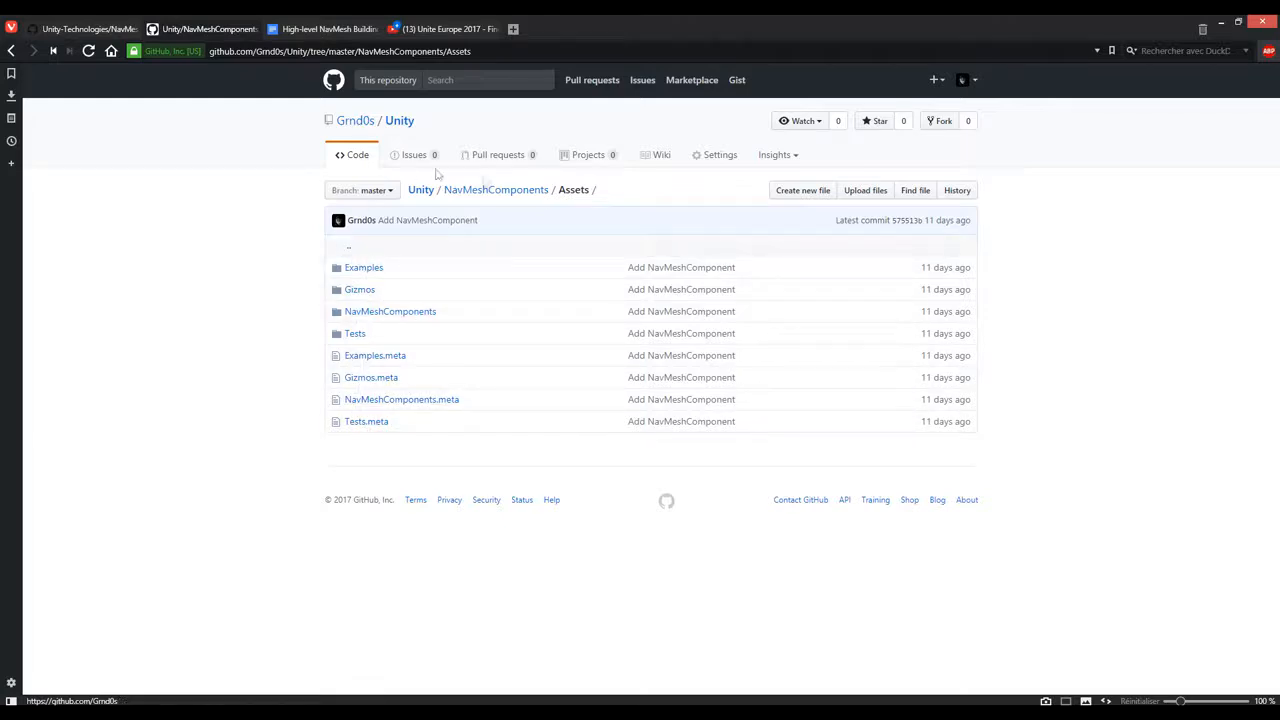
pyautogui.click(486, 191)
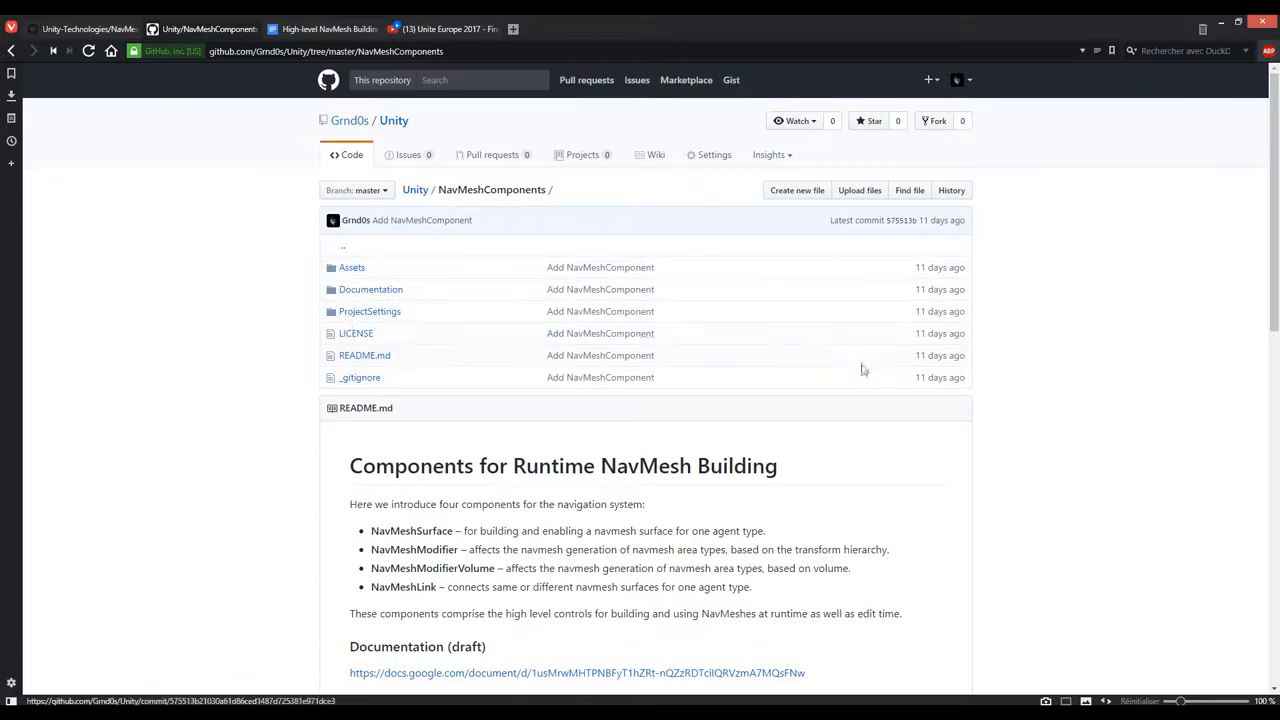
pyautogui.click(361, 271)
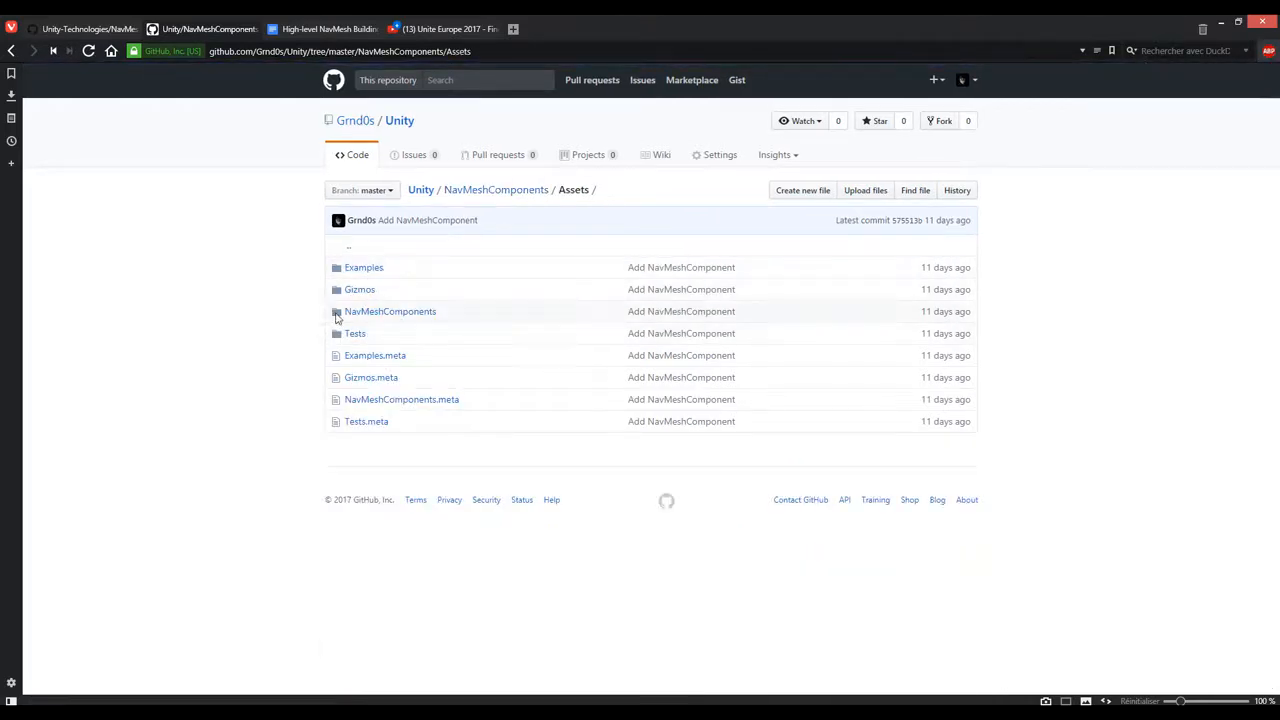
pyautogui.moveTo(337, 313); pyautogui.dragTo(486, 314)
pyautogui.click(190, 468)
pyautogui.click(395, 312)
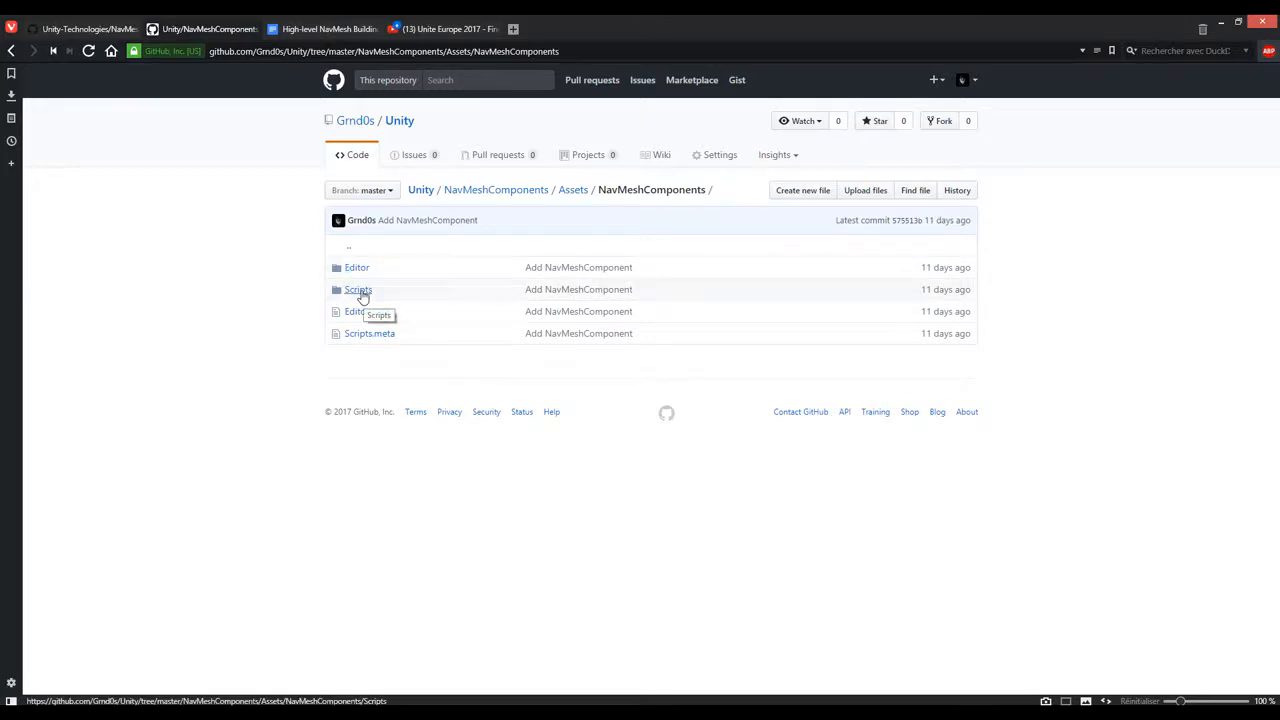
# Return to the repository's Assets folder and point out the NavMeshComponents folder and its link options
pyautogui.click(574, 196)
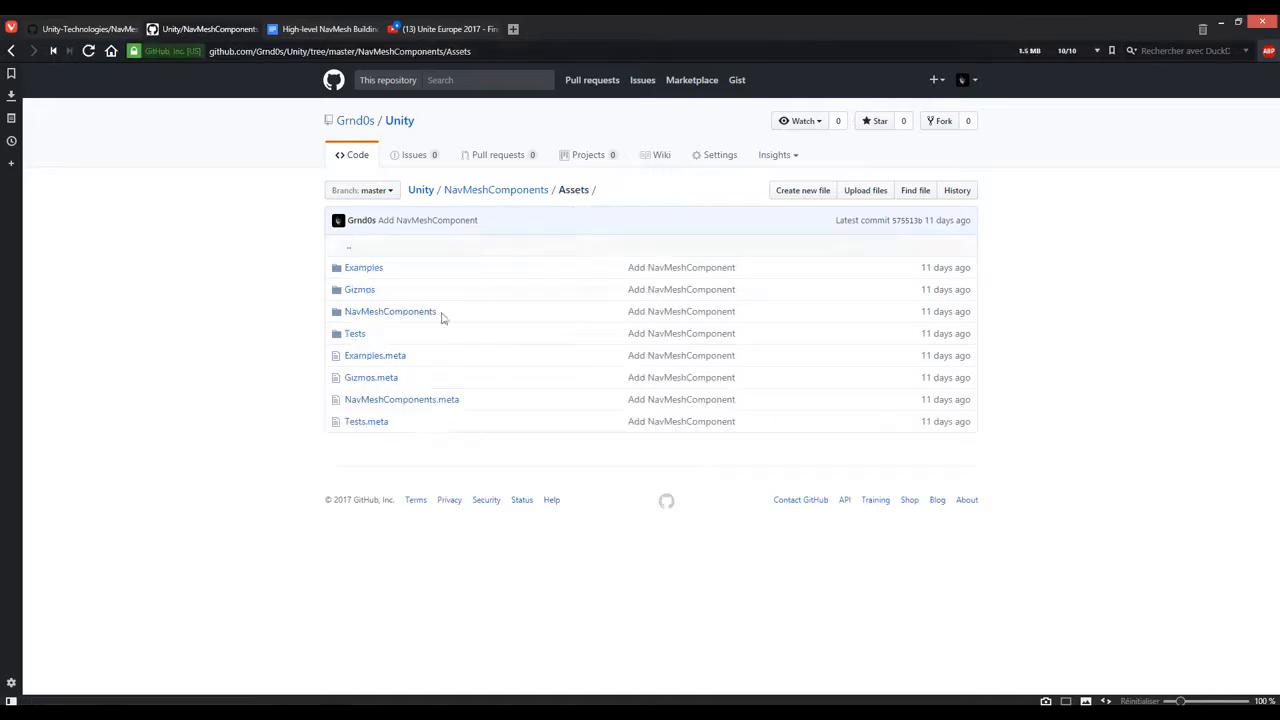
pyautogui.moveTo(325, 314); pyautogui.dragTo(488, 315)
pyautogui.click(246, 311)
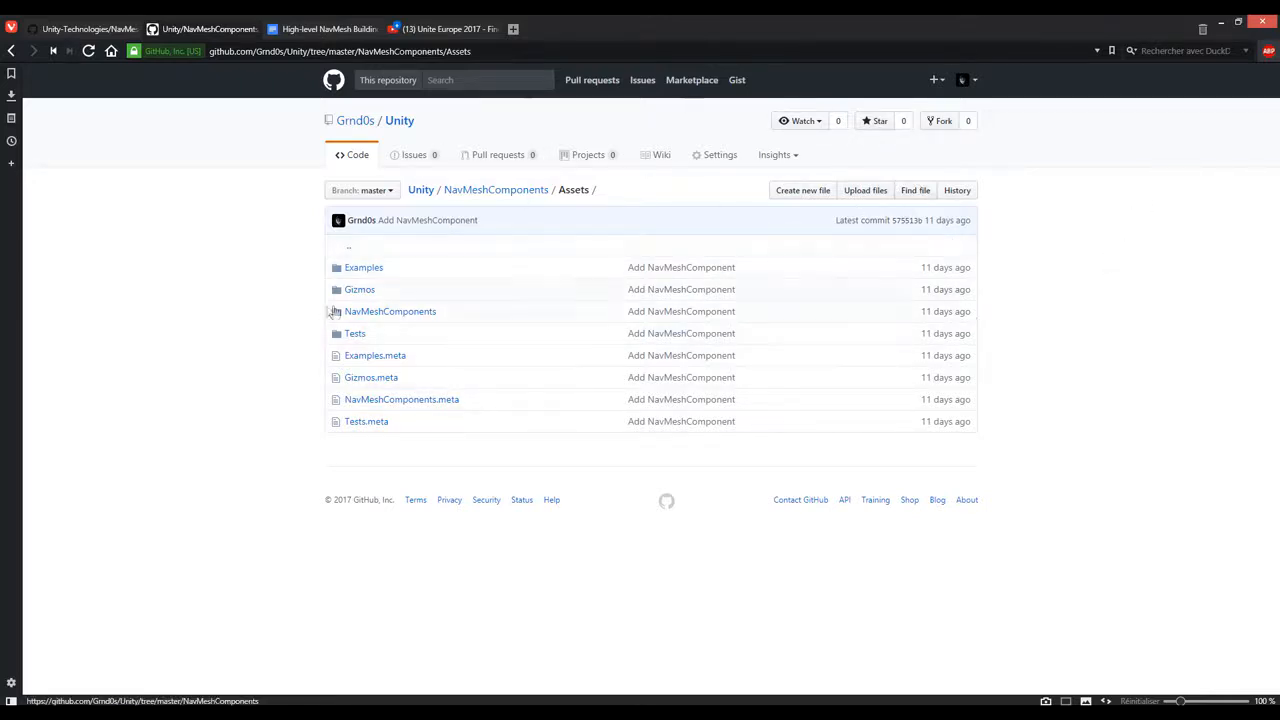
pyautogui.rightClick(390, 309)
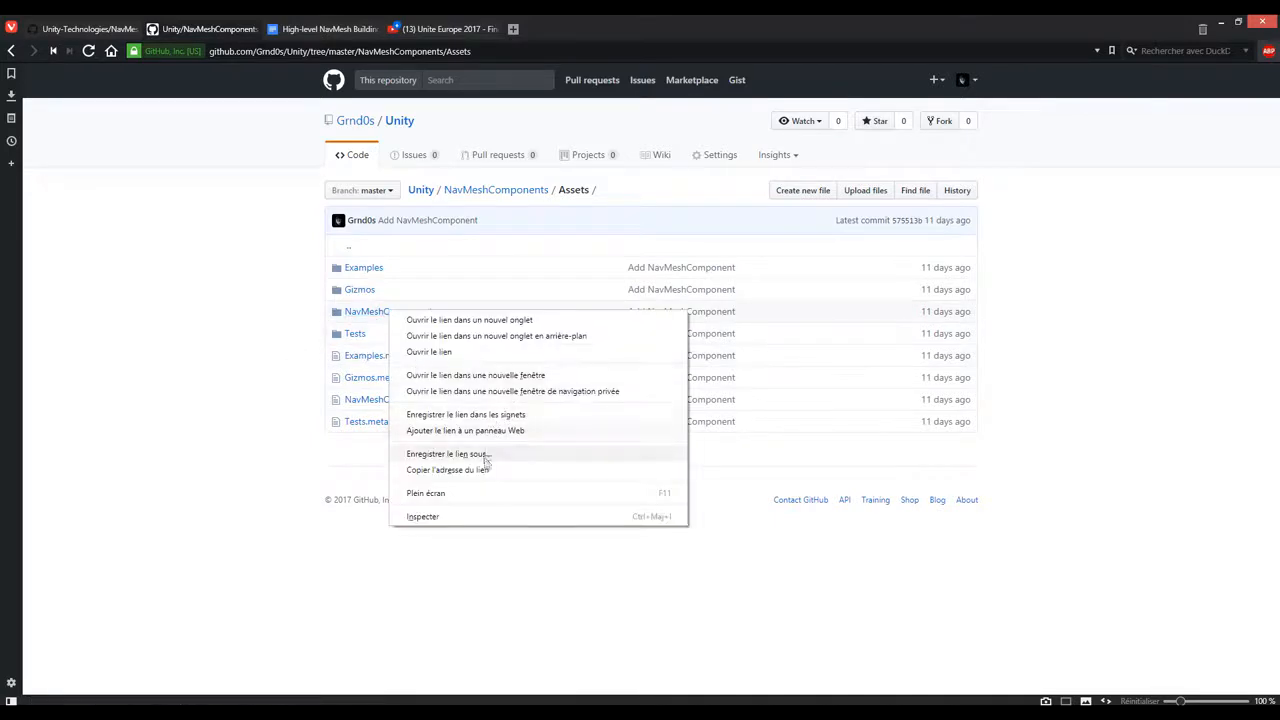
pyautogui.click(266, 346)
# Switch to the desktop, open the WallCrash project's Assets folder and locate the NavMeshComponents folder
pyautogui.click(1224, 22)
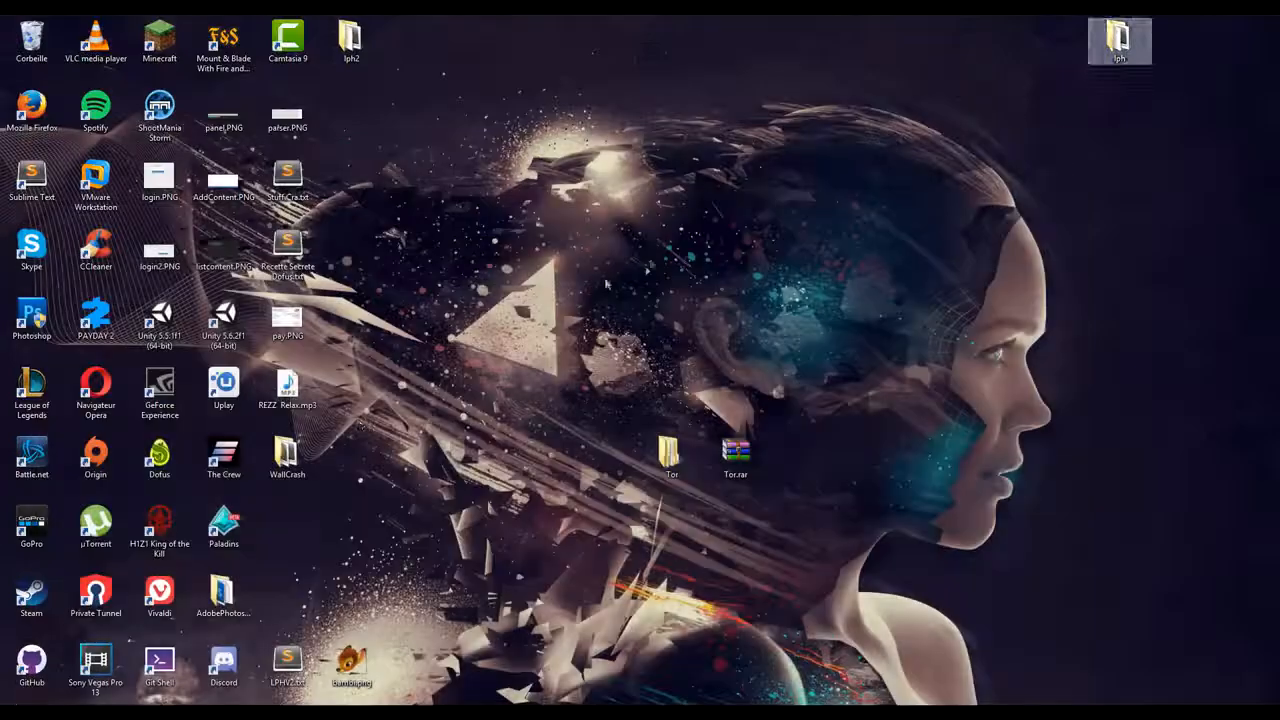
pyautogui.doubleClick(287, 452)
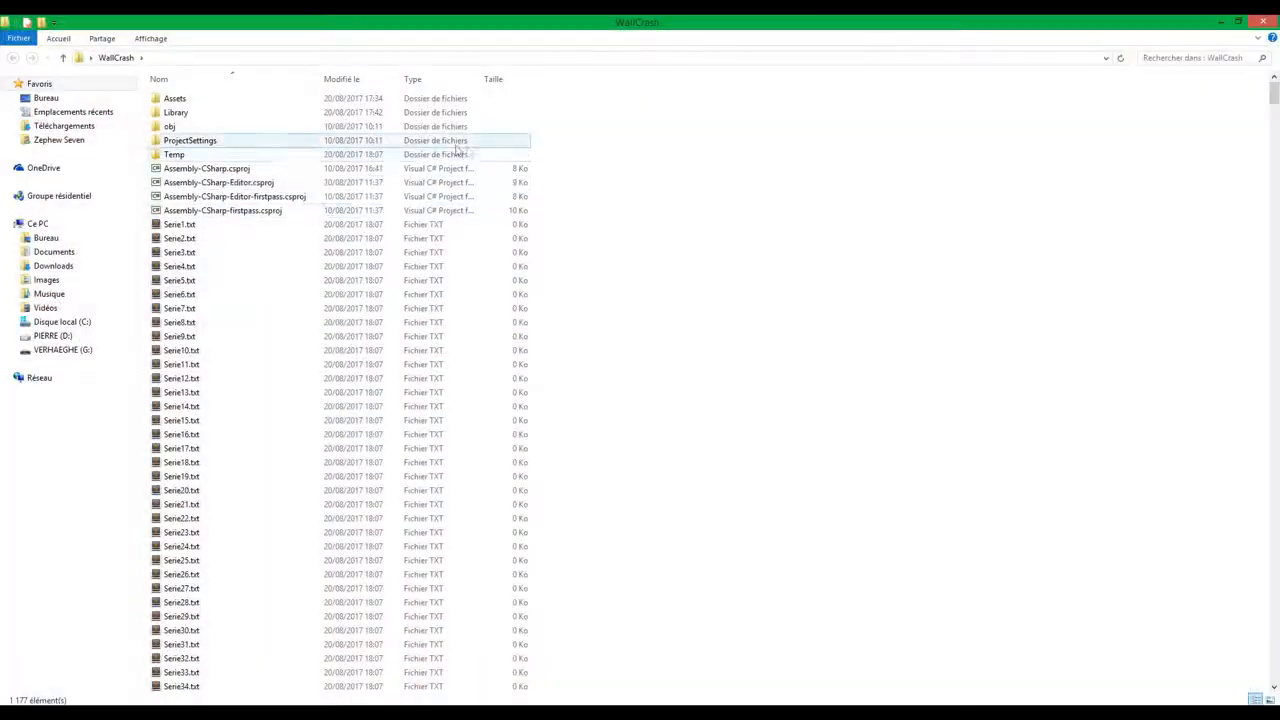
pyautogui.doubleClick(183, 107)
pyautogui.rightClick(281, 486)
pyautogui.click(197, 535)
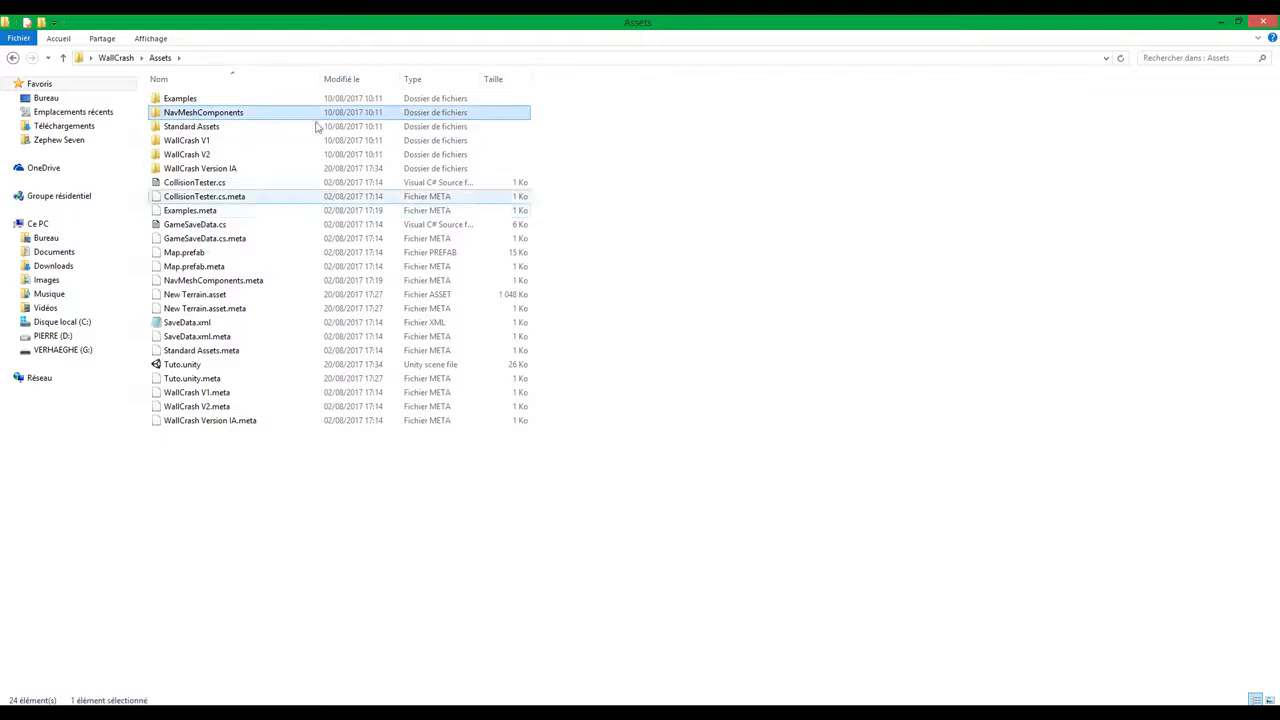
pyautogui.click(193, 100)
pyautogui.click(185, 114)
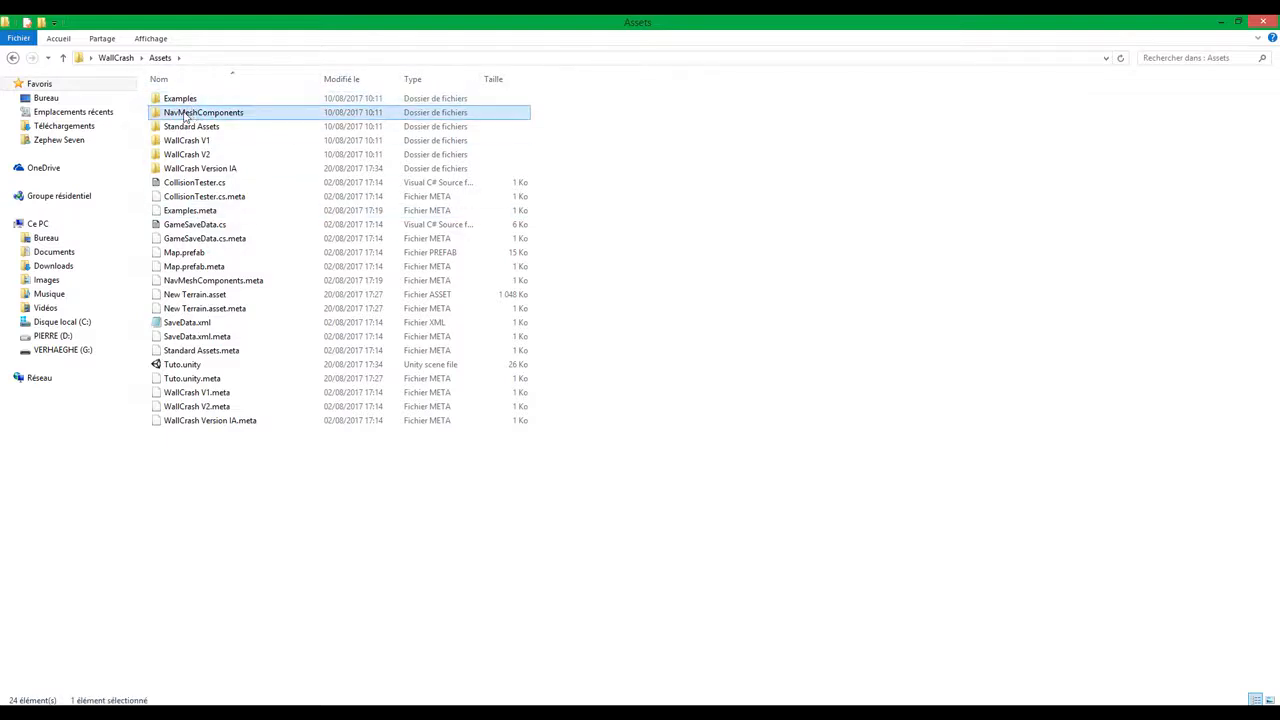
# Inspect the script files inside NavMeshComponents/Scripts and return to the project's Assets folder
pyautogui.doubleClick(294, 114)
pyautogui.doubleClick(194, 114)
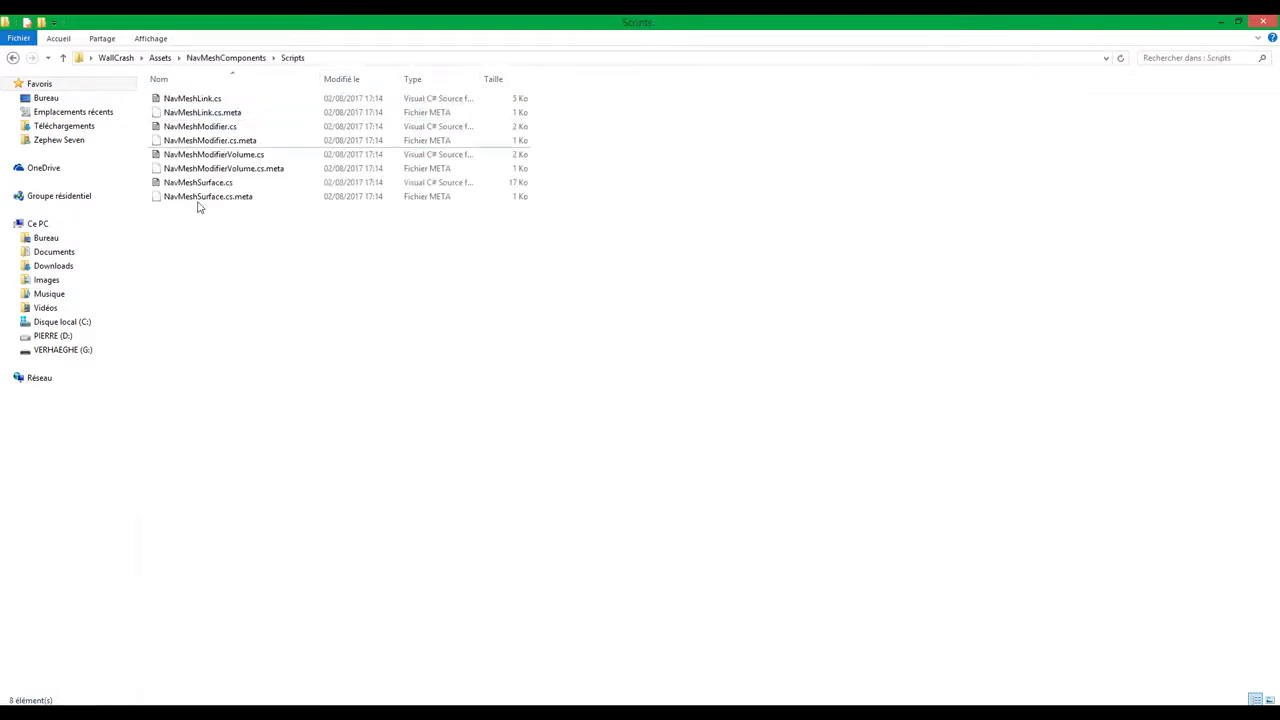
pyautogui.hotkey('ctrl', 'a')
pyautogui.click(13, 57)
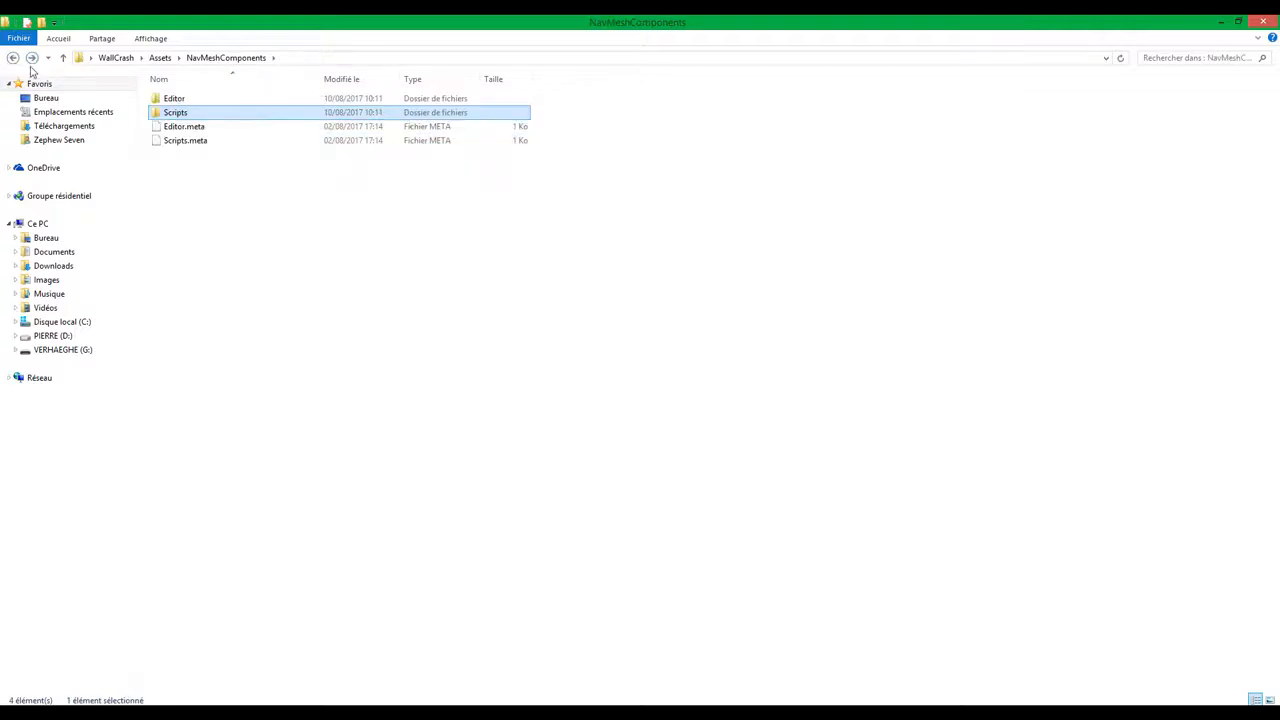
pyautogui.click(13, 57)
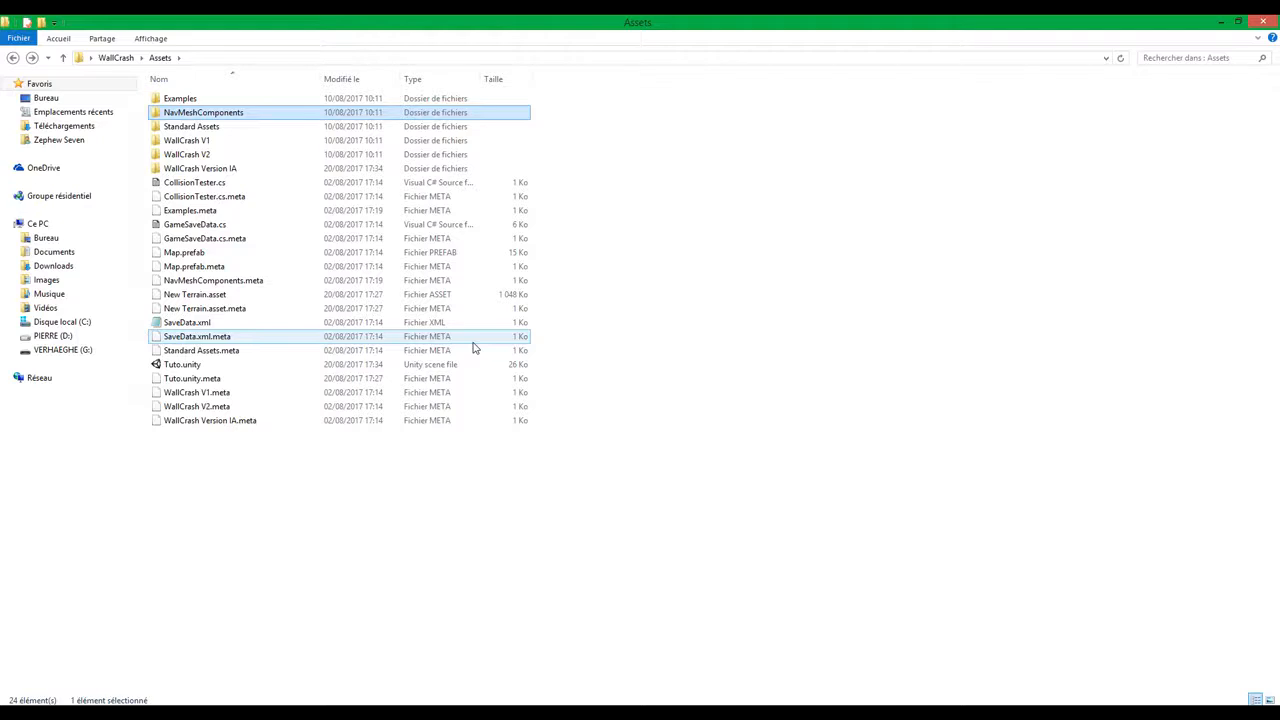
# Switch back to the browser and show the ZIP download option of the Unity-Technologies NavMeshComponents repository
pyautogui.hotkey('alt', 'Tab')
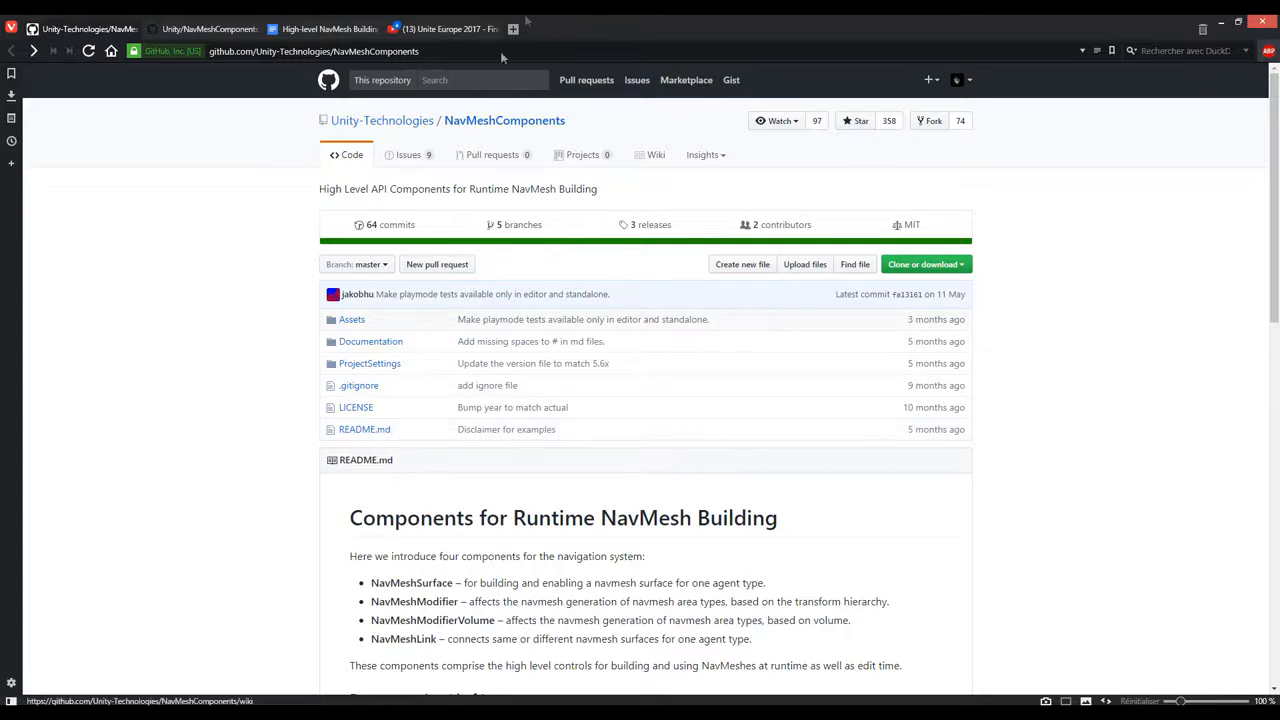
pyautogui.click(954, 266)
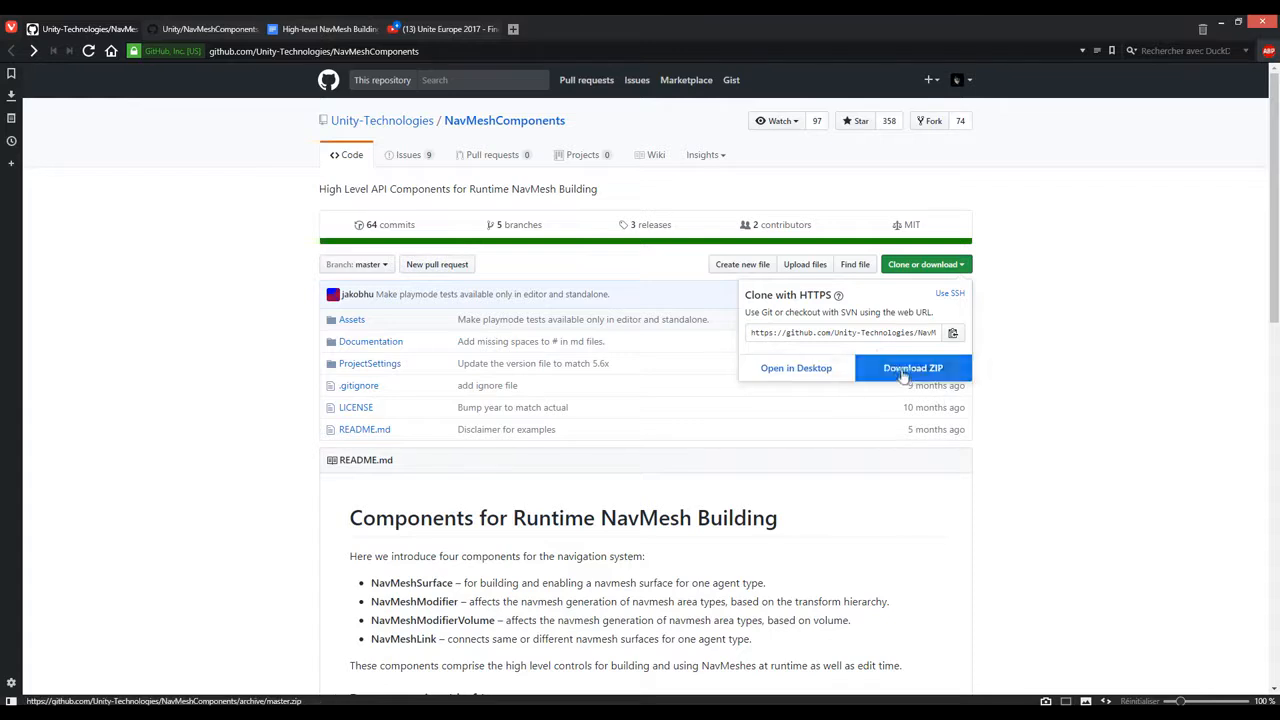
pyautogui.click(1072, 133)
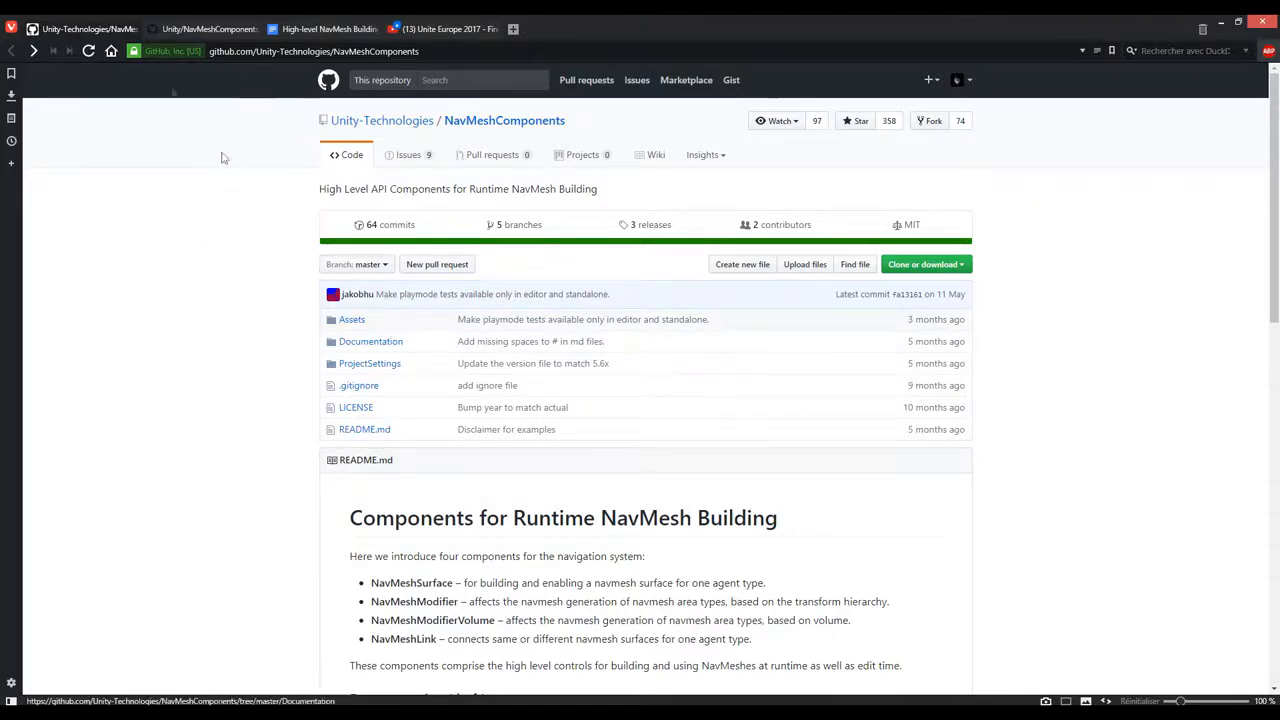
# Browse the other Unity repository through NavMeshComponents and Assets into the inner NavMeshComponents folder
pyautogui.click(180, 29)
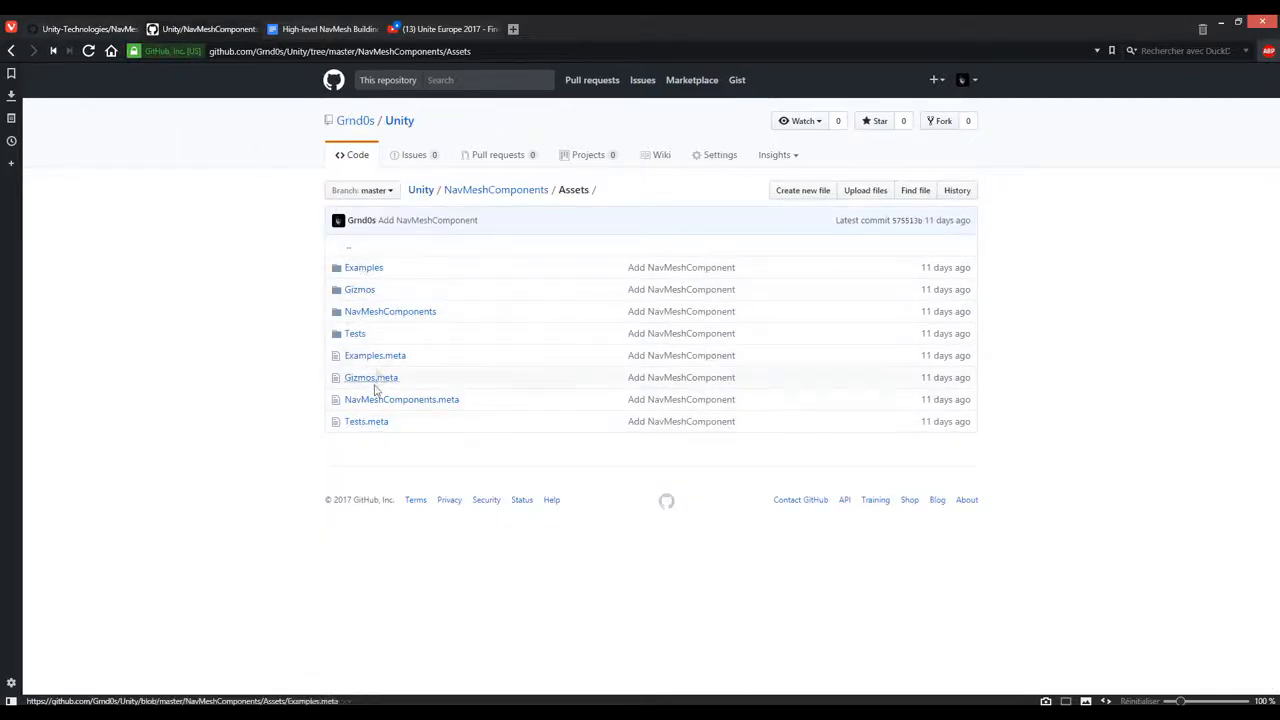
pyautogui.click(486, 192)
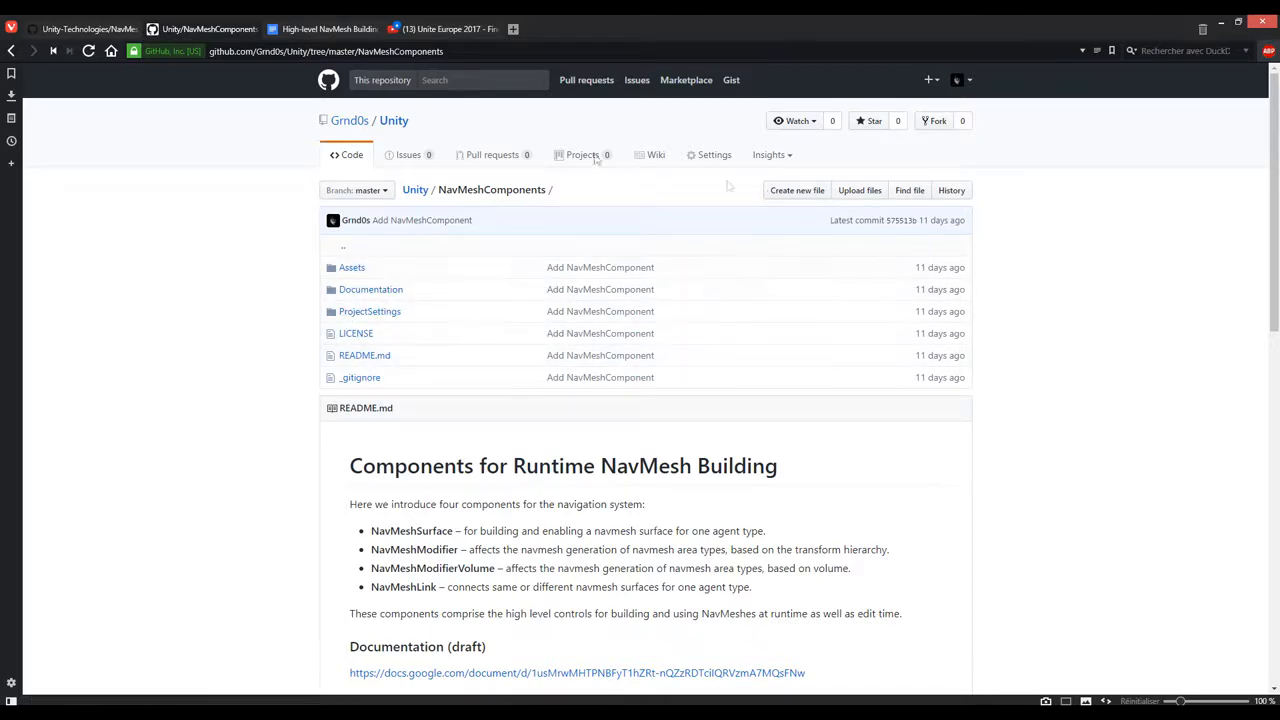
pyautogui.click(360, 272)
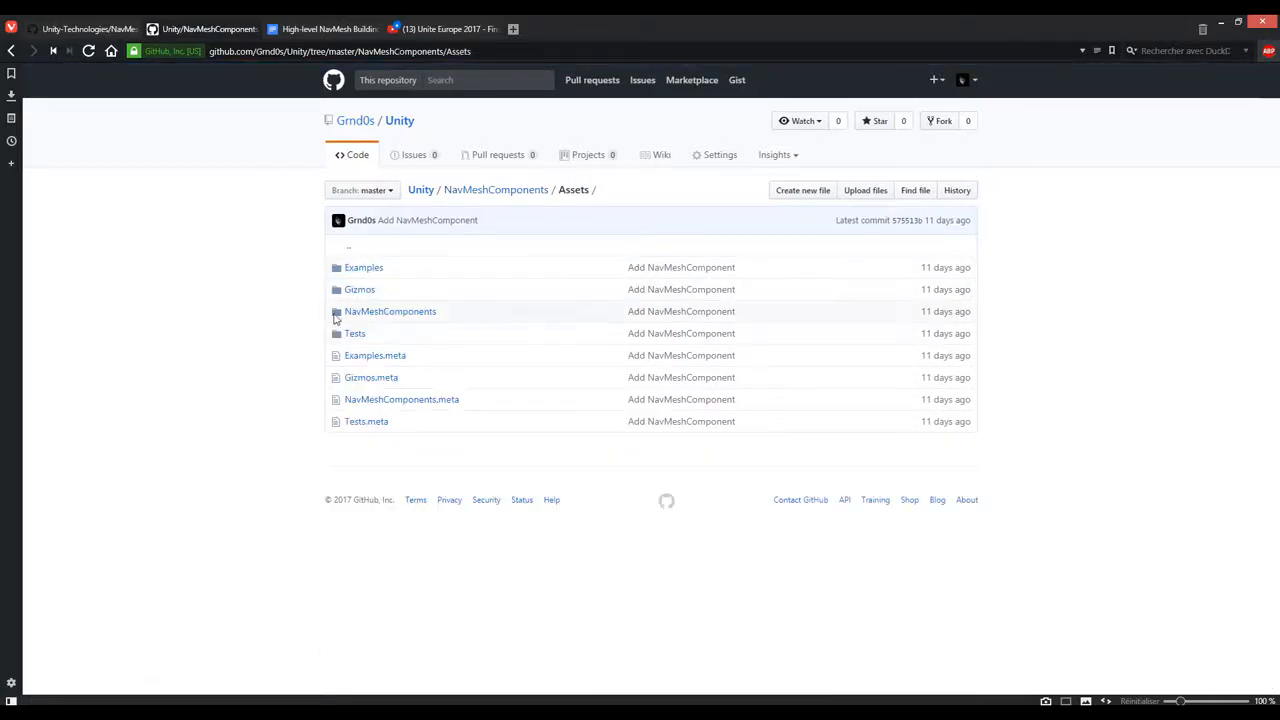
pyautogui.moveTo(344, 311); pyautogui.dragTo(486, 314)
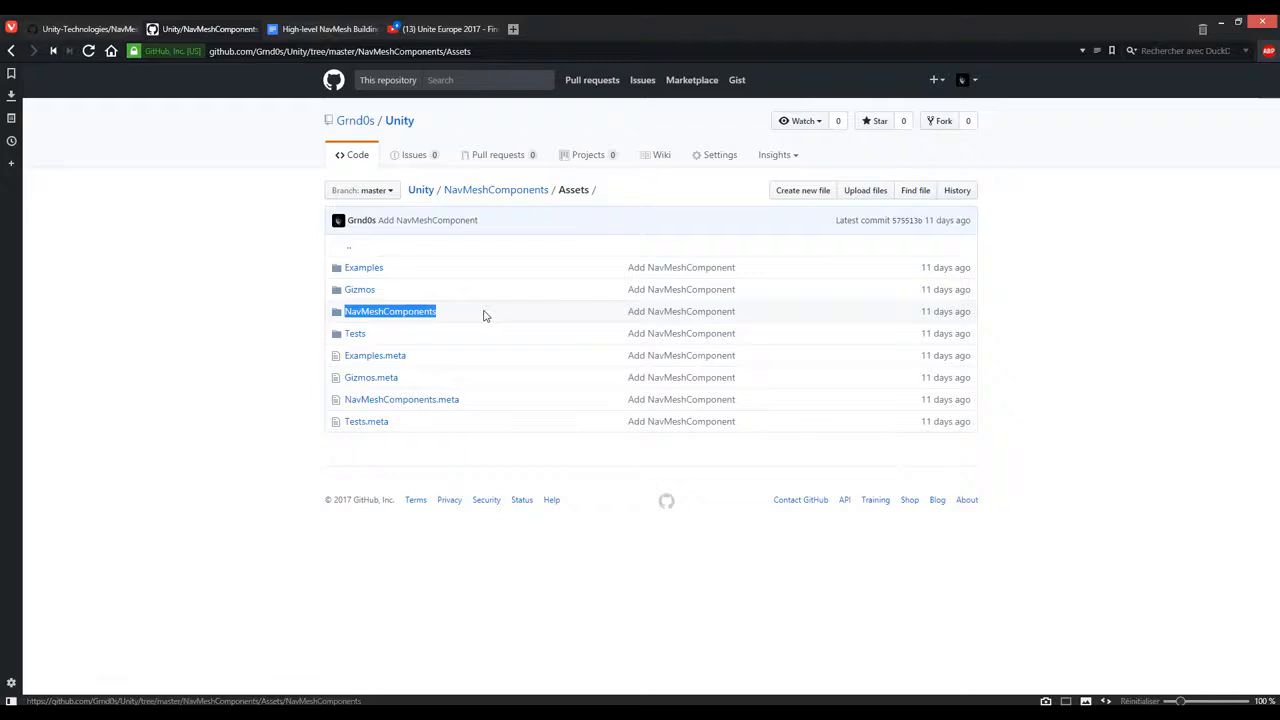
pyautogui.click(203, 456)
pyautogui.click(400, 313)
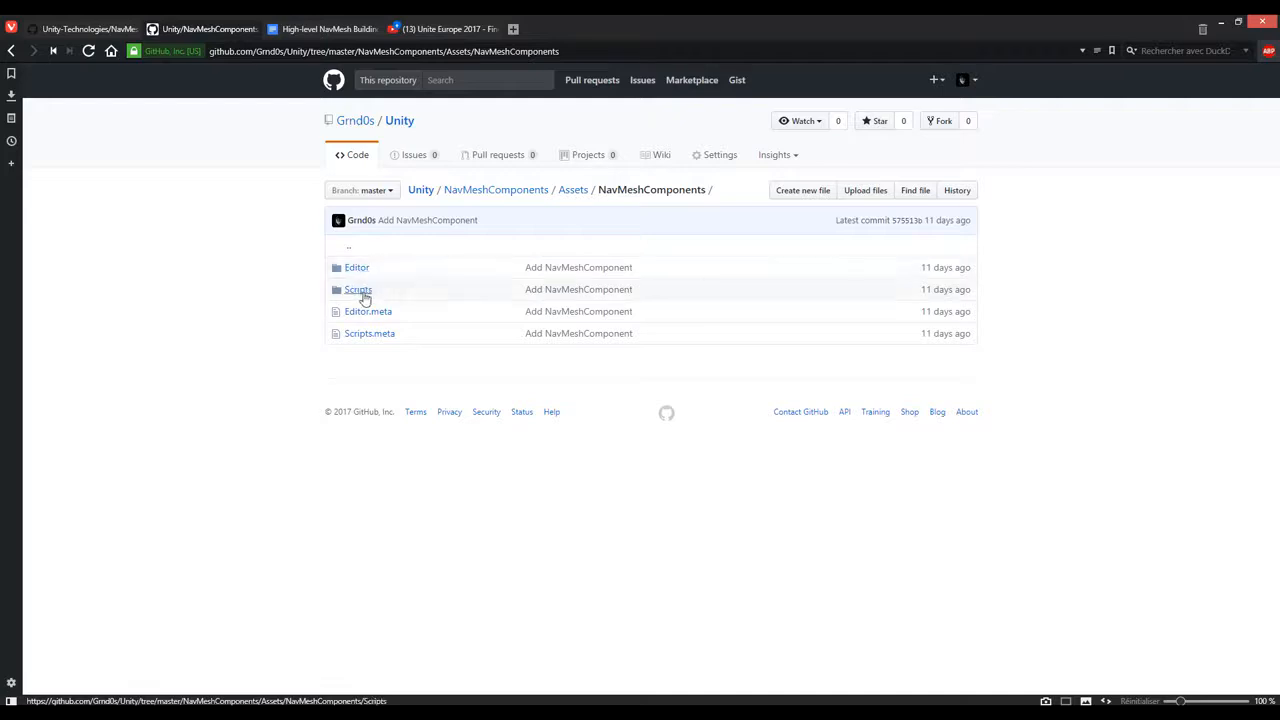
# Go back to the repository's Assets folder and highlight the NavMeshComponents folder entry
pyautogui.click(574, 195)
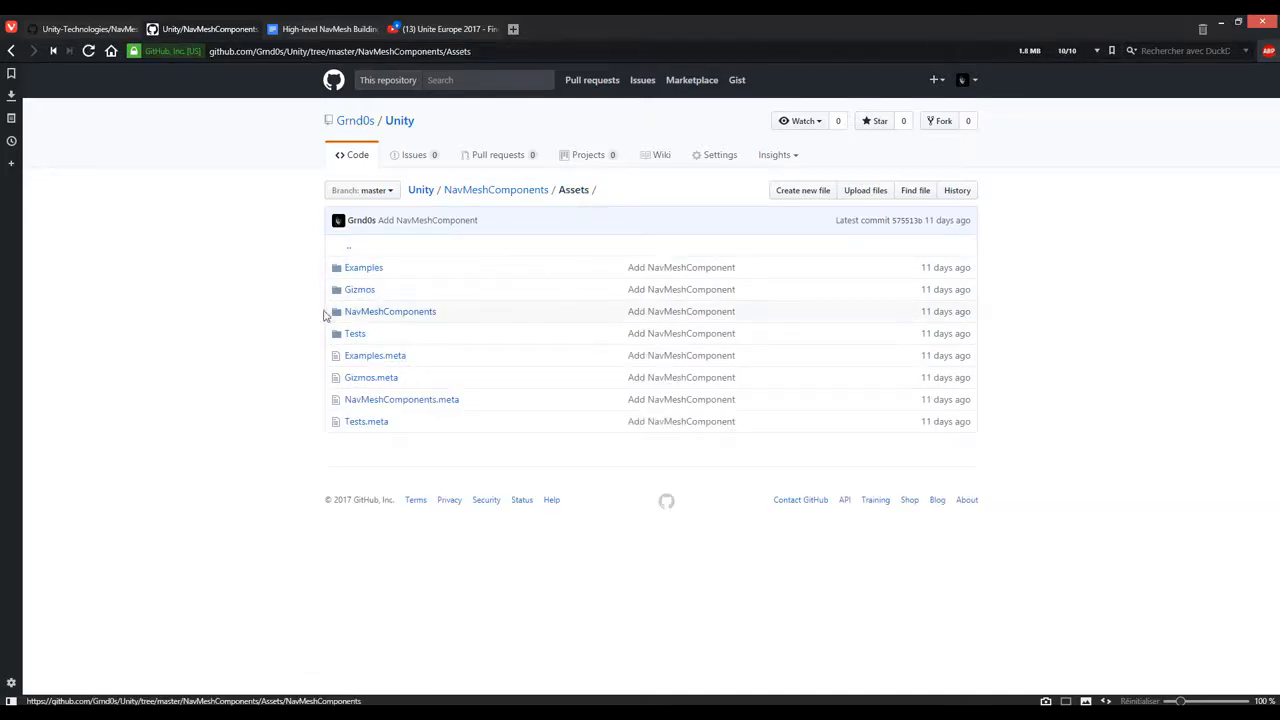
pyautogui.moveTo(326, 313); pyautogui.dragTo(486, 312)
pyautogui.click(294, 318)
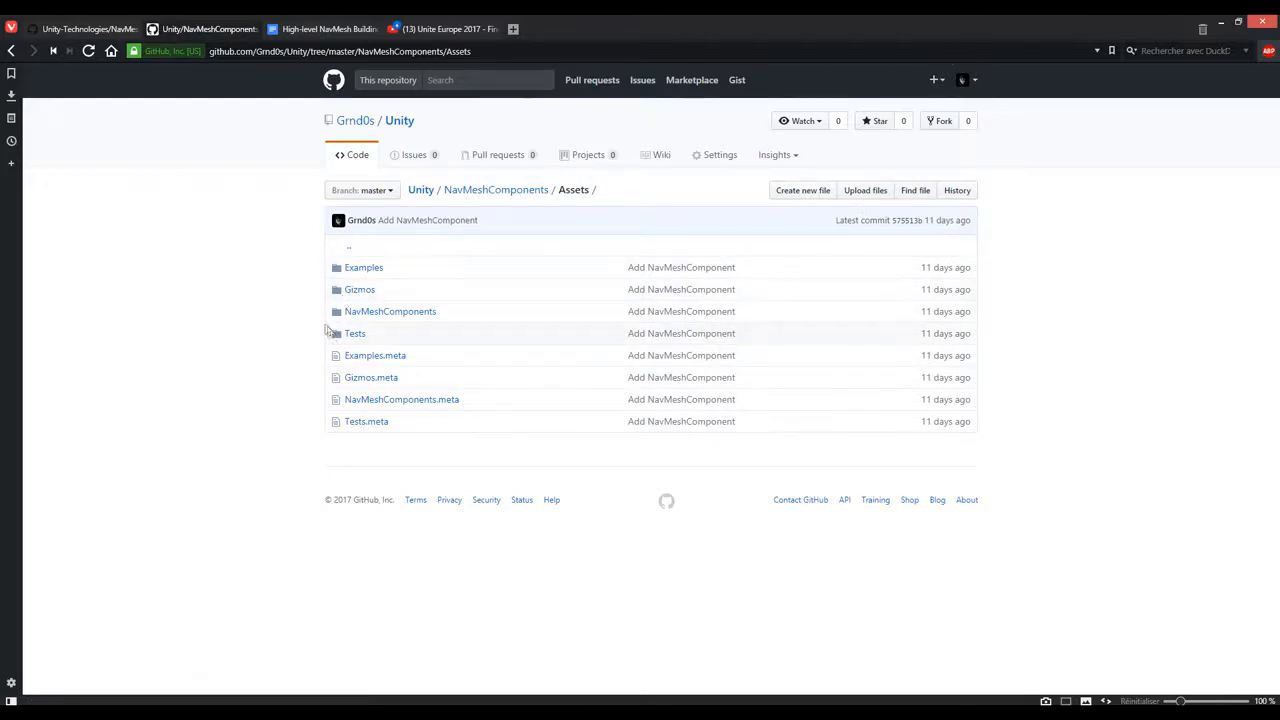
pyautogui.rightClick(391, 312)
pyautogui.click(209, 348)
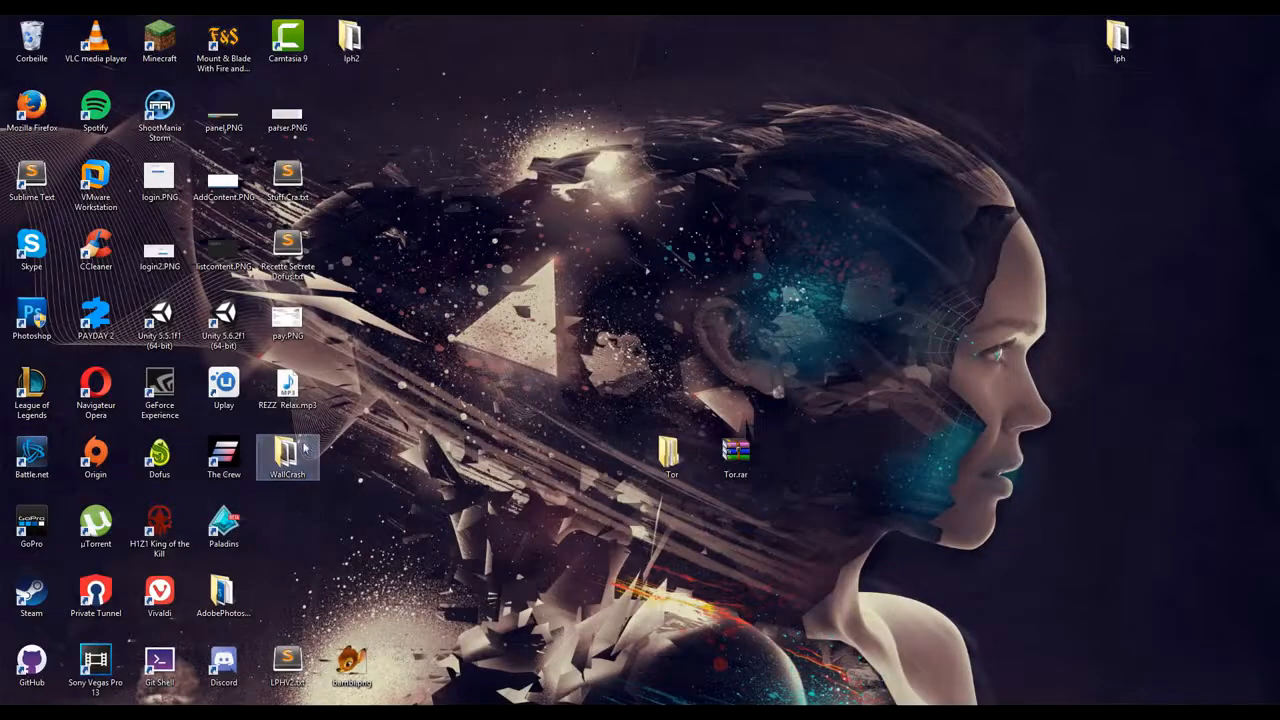
# Open the WallCrash project folder from the desktop, enter Assets and select the NavMeshComponents folder
pyautogui.doubleClick(287, 455)
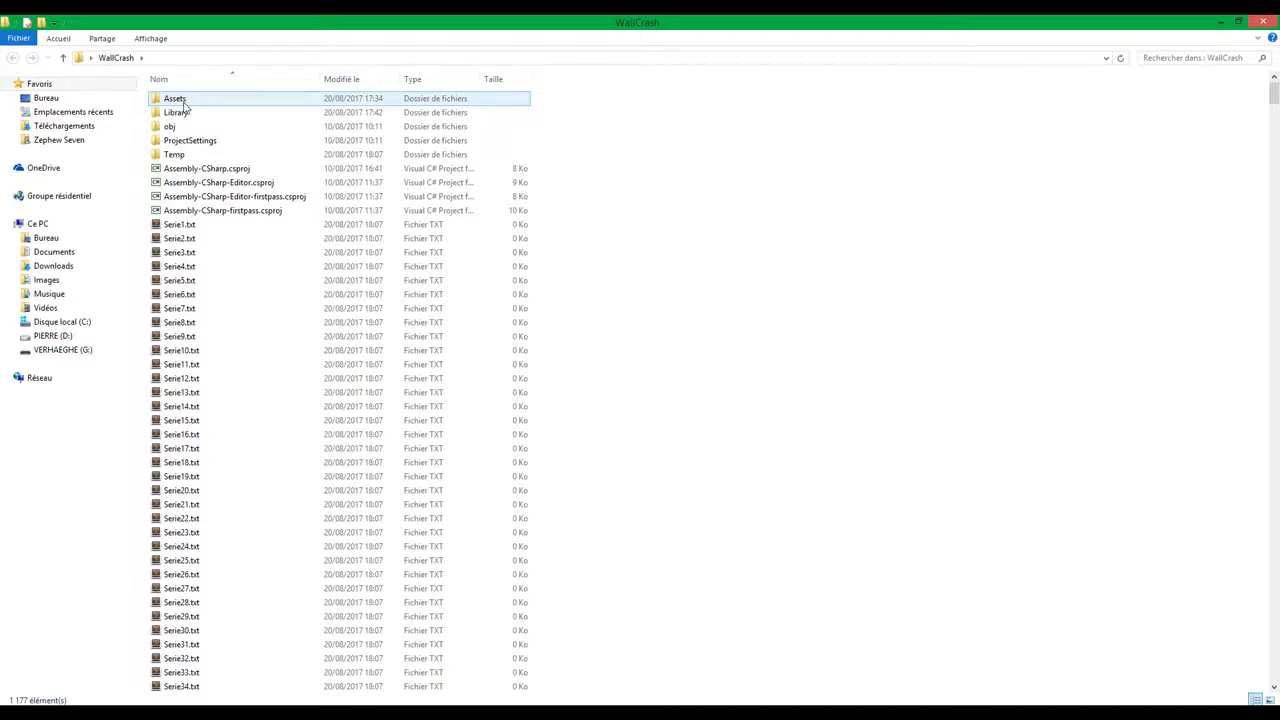
pyautogui.doubleClick(178, 99)
pyautogui.rightClick(281, 490)
pyautogui.click(200, 523)
pyautogui.click(310, 113)
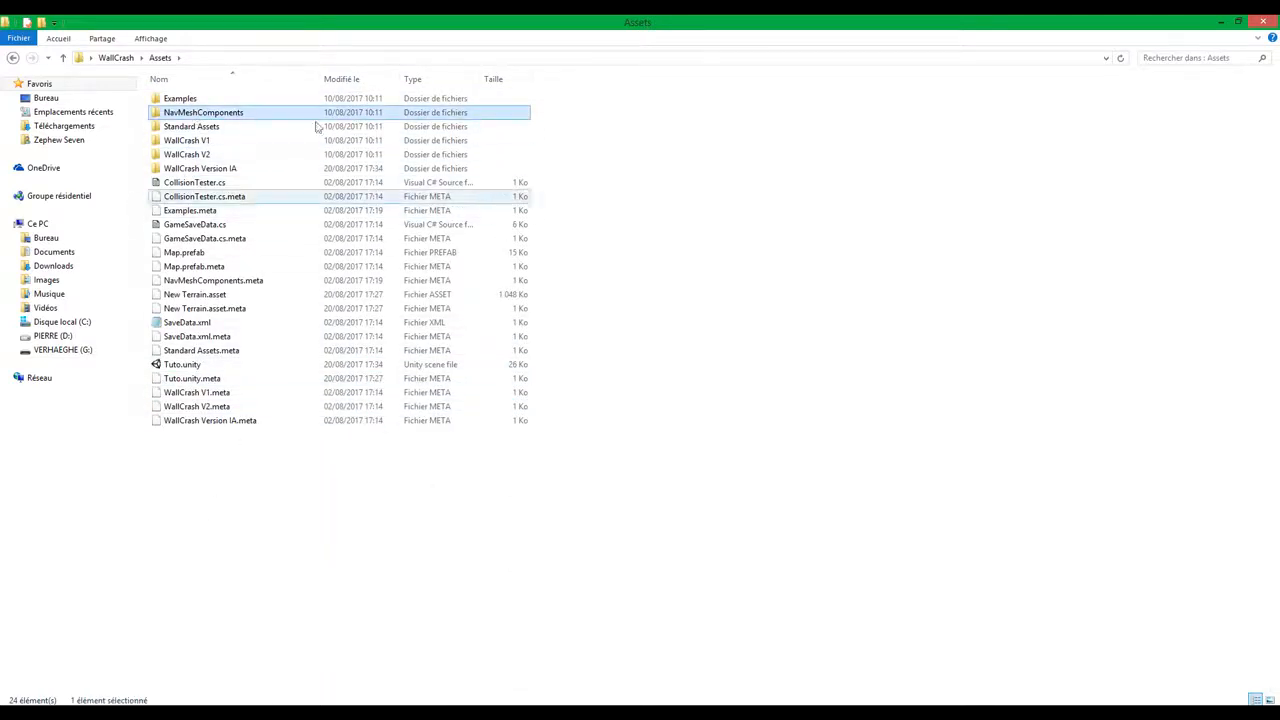
pyautogui.click(190, 113)
pyautogui.click(294, 114)
# Open NavMeshComponents/Scripts, select all its script files for review, and go back to Assets
pyautogui.doubleClick(294, 114)
pyautogui.doubleClick(194, 114)
pyautogui.hotkey('ctrl', 'a')
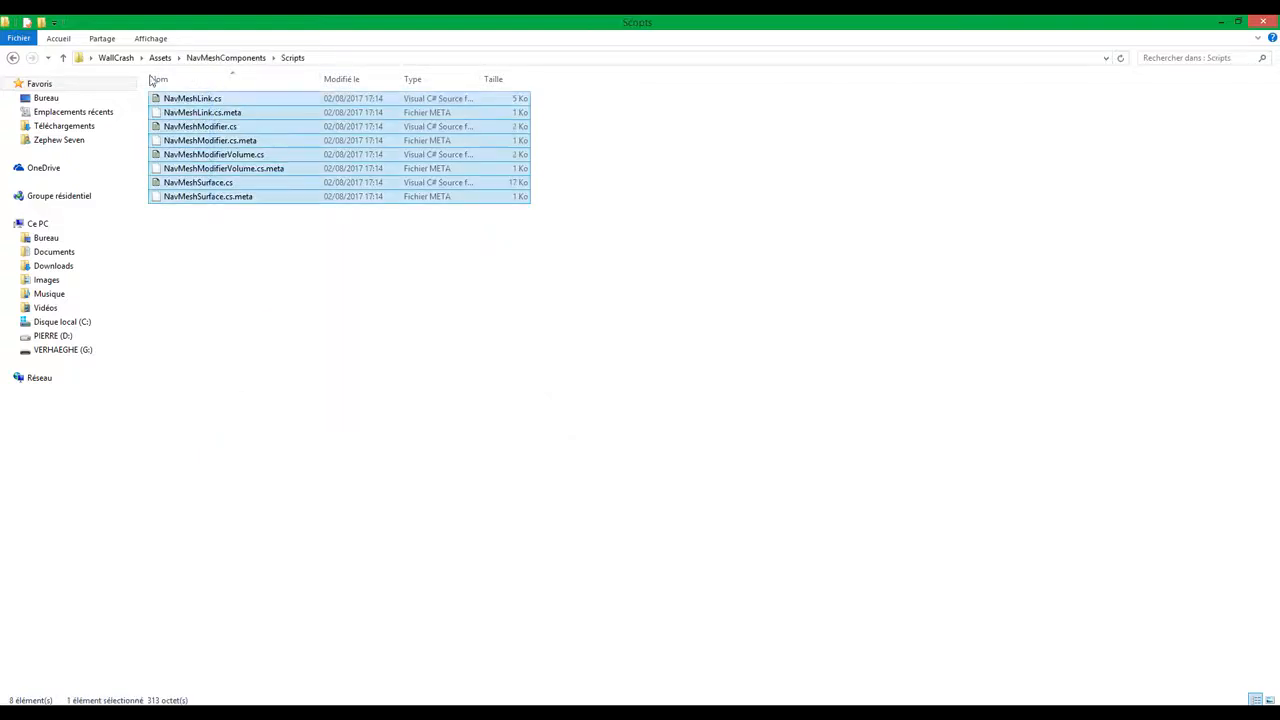
pyautogui.click(13, 57)
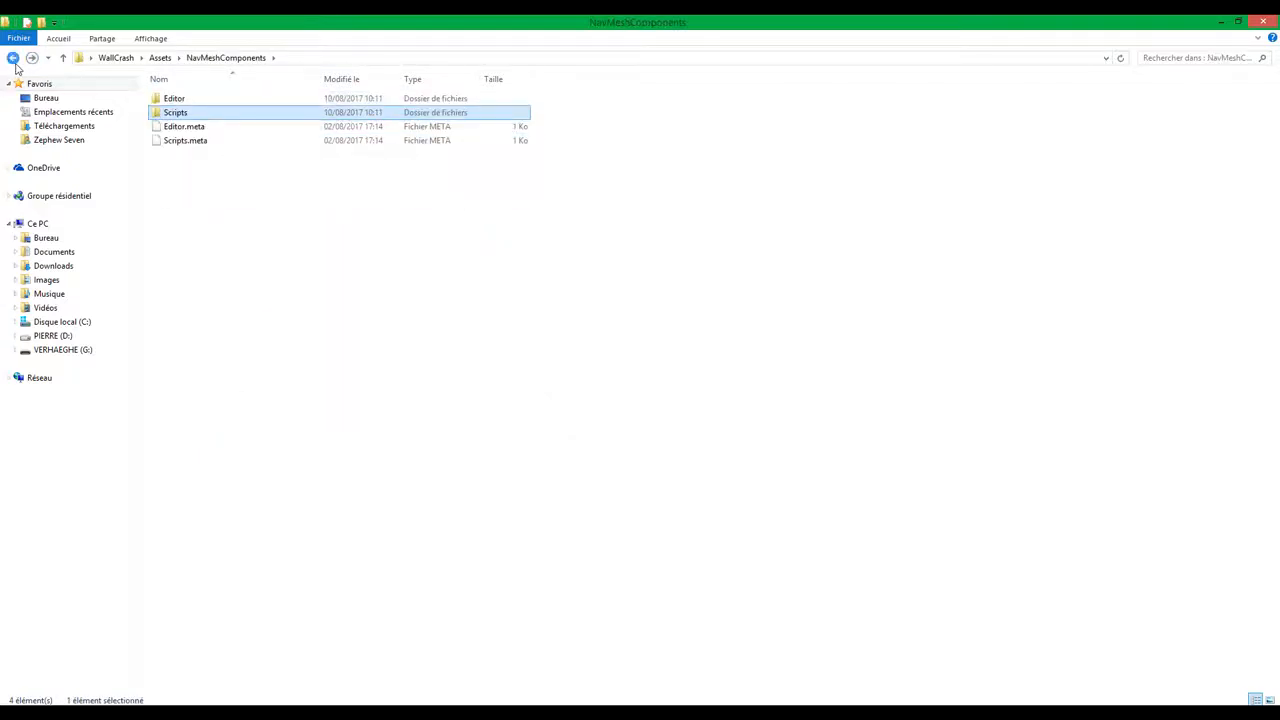
pyautogui.click(13, 57)
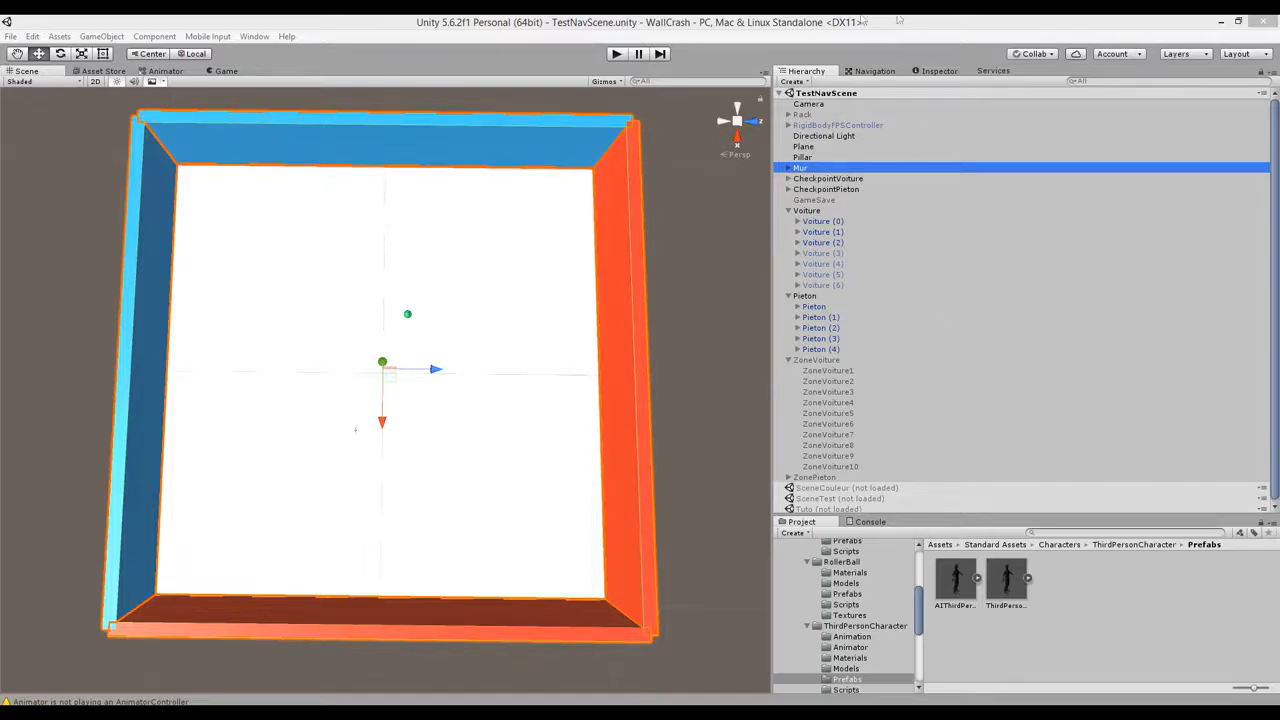
# Run TestNavScene in the Unity editor to watch the cars and pedestrians move, and stop the playback
pyautogui.click(616, 55)
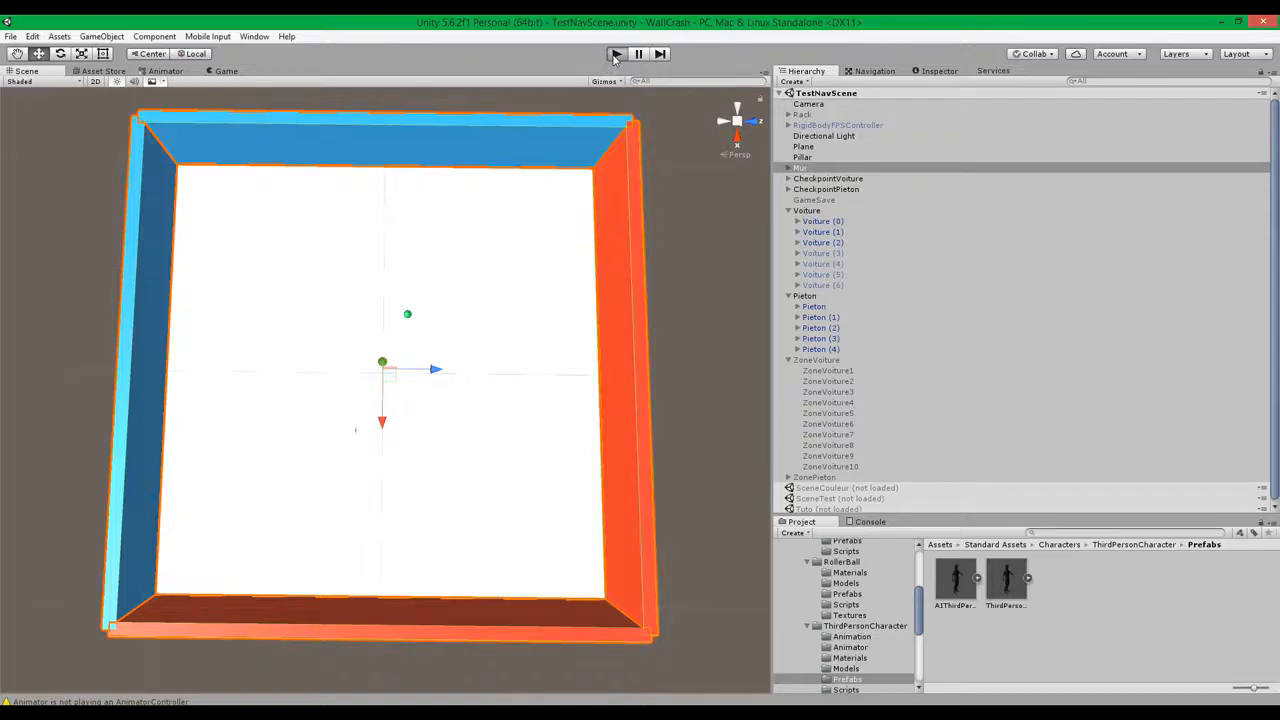
pyautogui.click(616, 55)
pyautogui.click(616, 53)
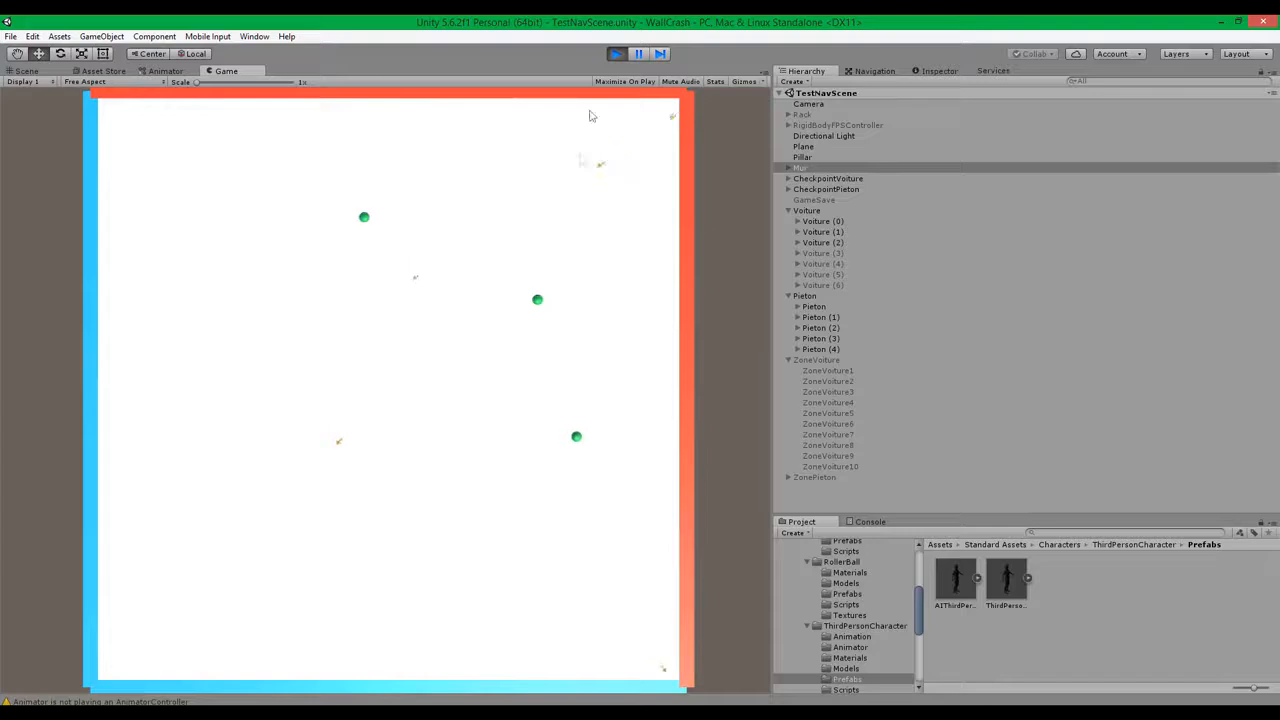
pyautogui.click(614, 54)
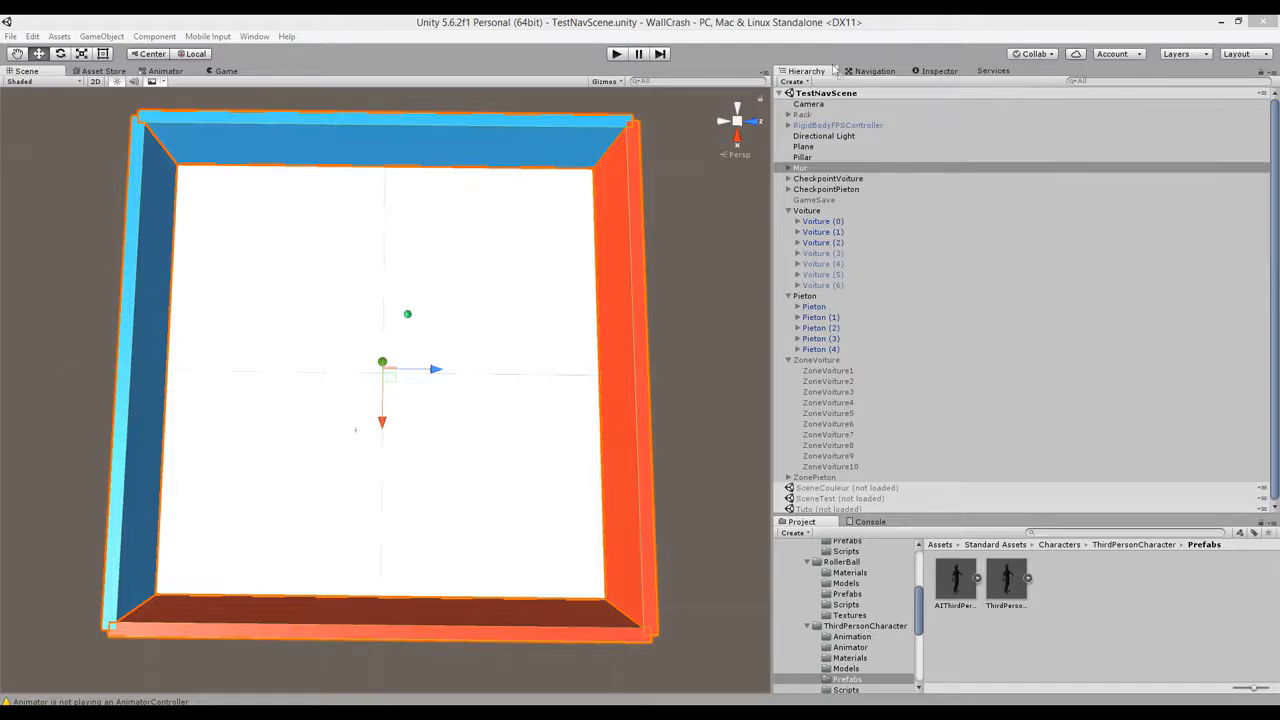
# Open the Navigation window to show the agent type settings
pyautogui.click(866, 74)
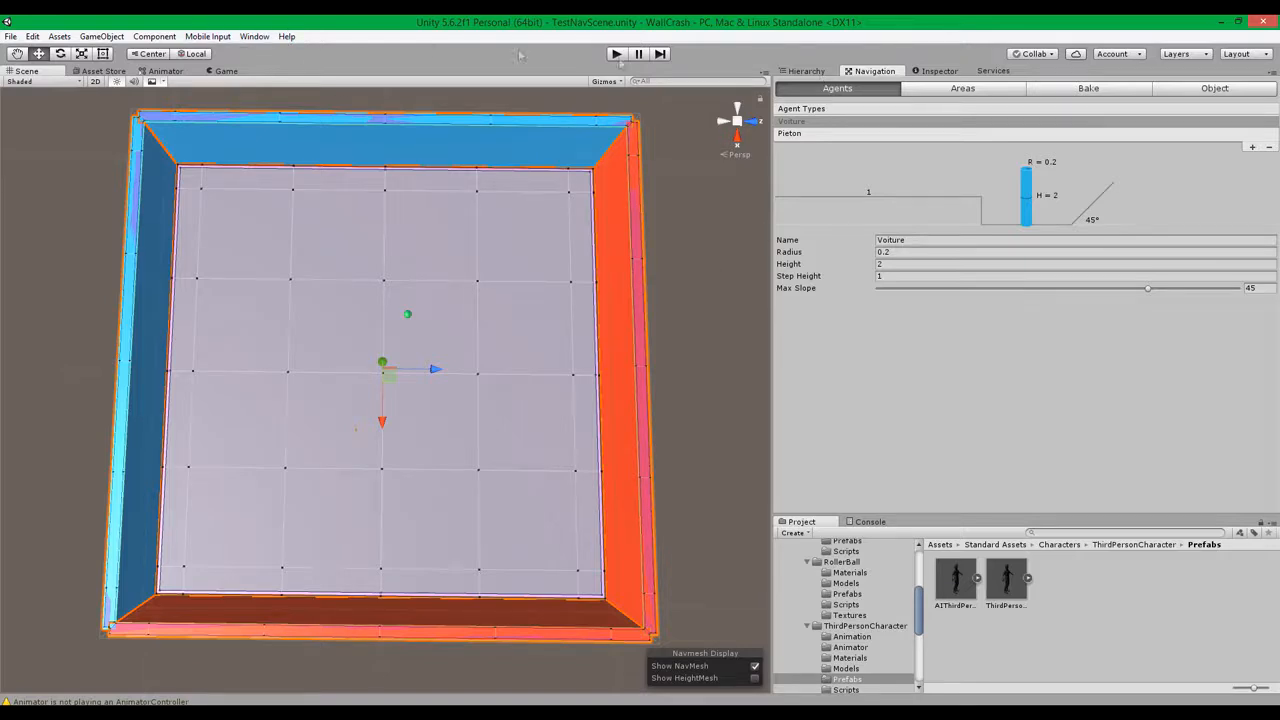
pyautogui.click(254, 36)
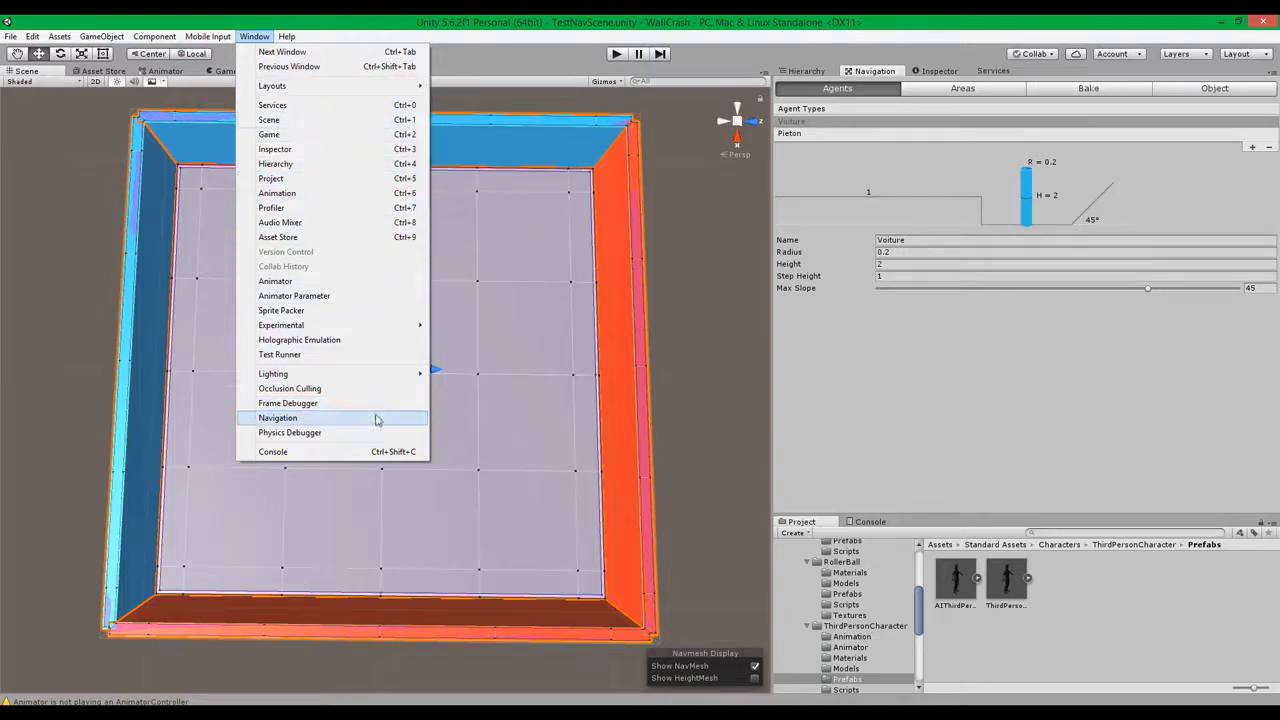
pyautogui.click(286, 420)
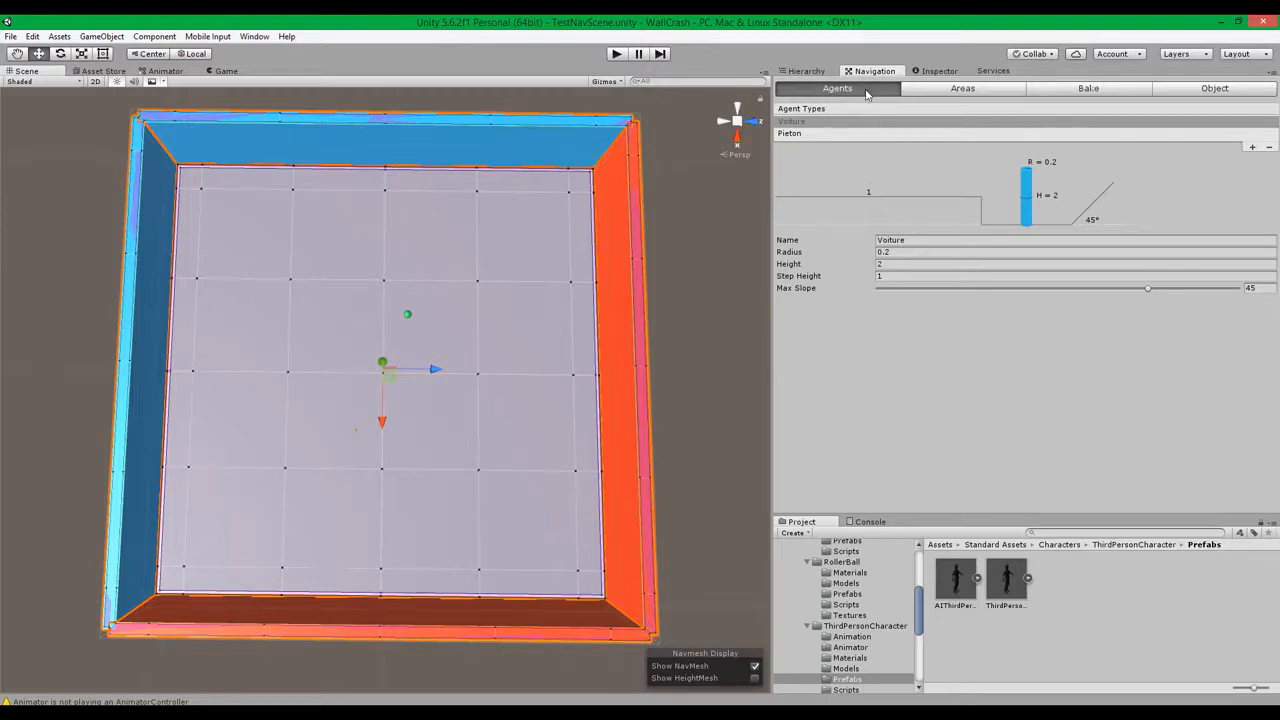
# Switch between the Voiture and Pieton agent types to compare their settings
pyautogui.click(820, 134)
pyautogui.click(825, 123)
pyautogui.click(829, 135)
pyautogui.click(829, 122)
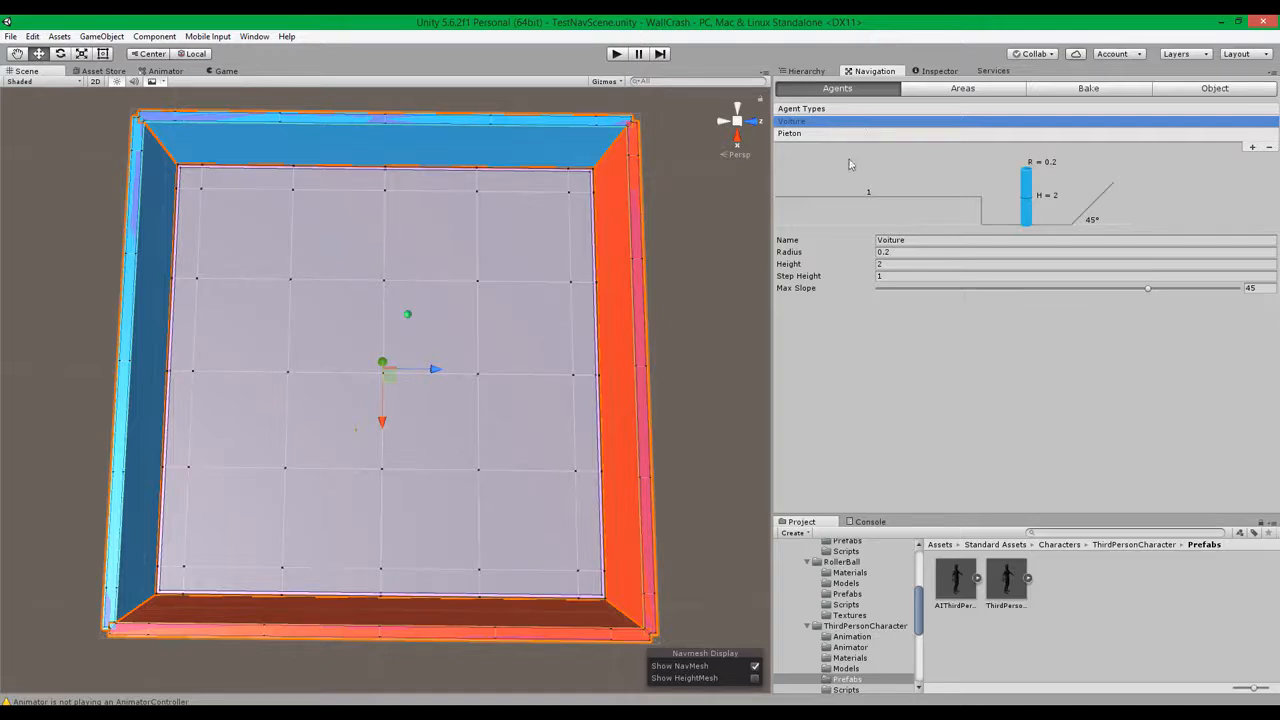
pyautogui.click(811, 134)
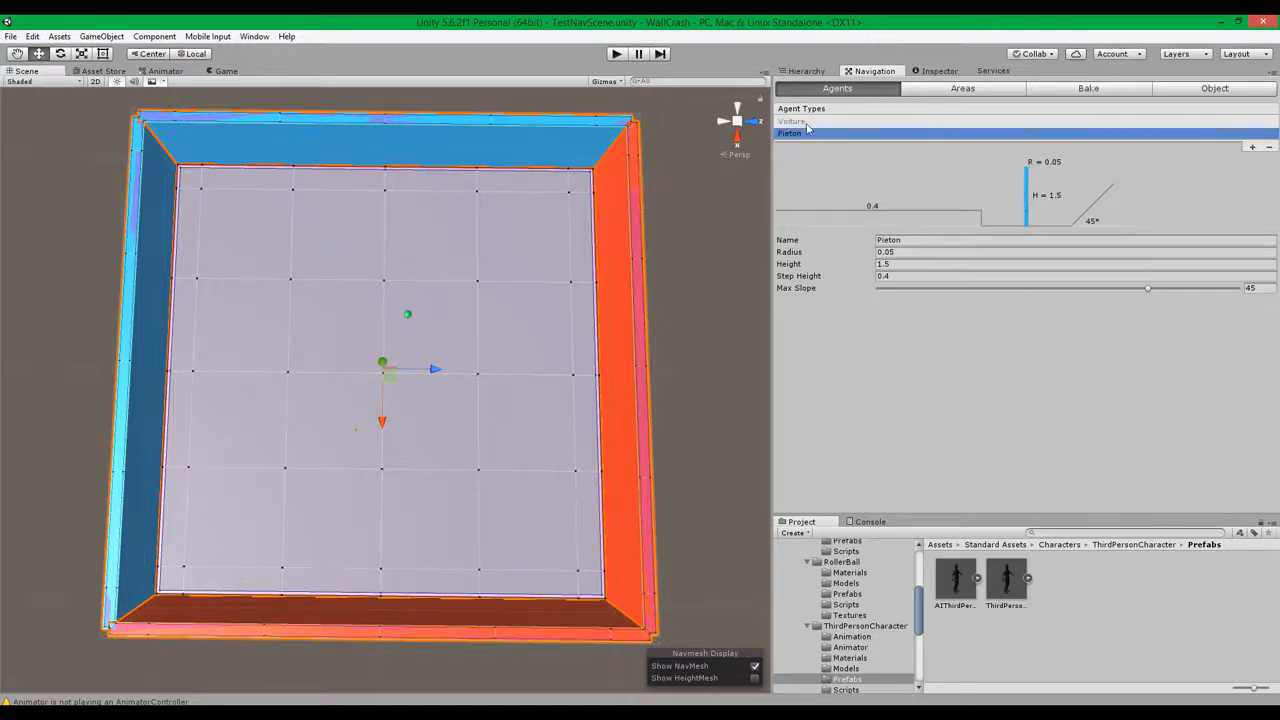
pyautogui.click(808, 122)
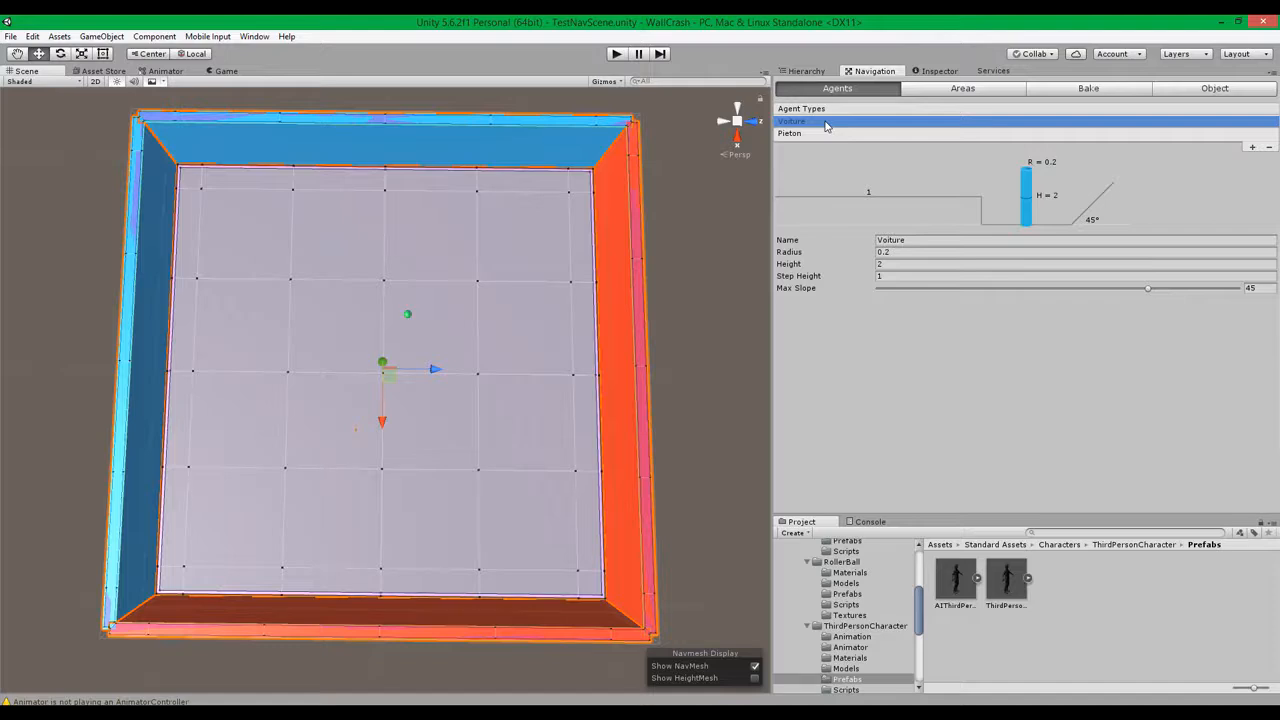
pyautogui.click(811, 134)
pyautogui.click(810, 122)
# Review the name of the Voiture and Pieton agent types and return to Voiture
pyautogui.click(930, 243)
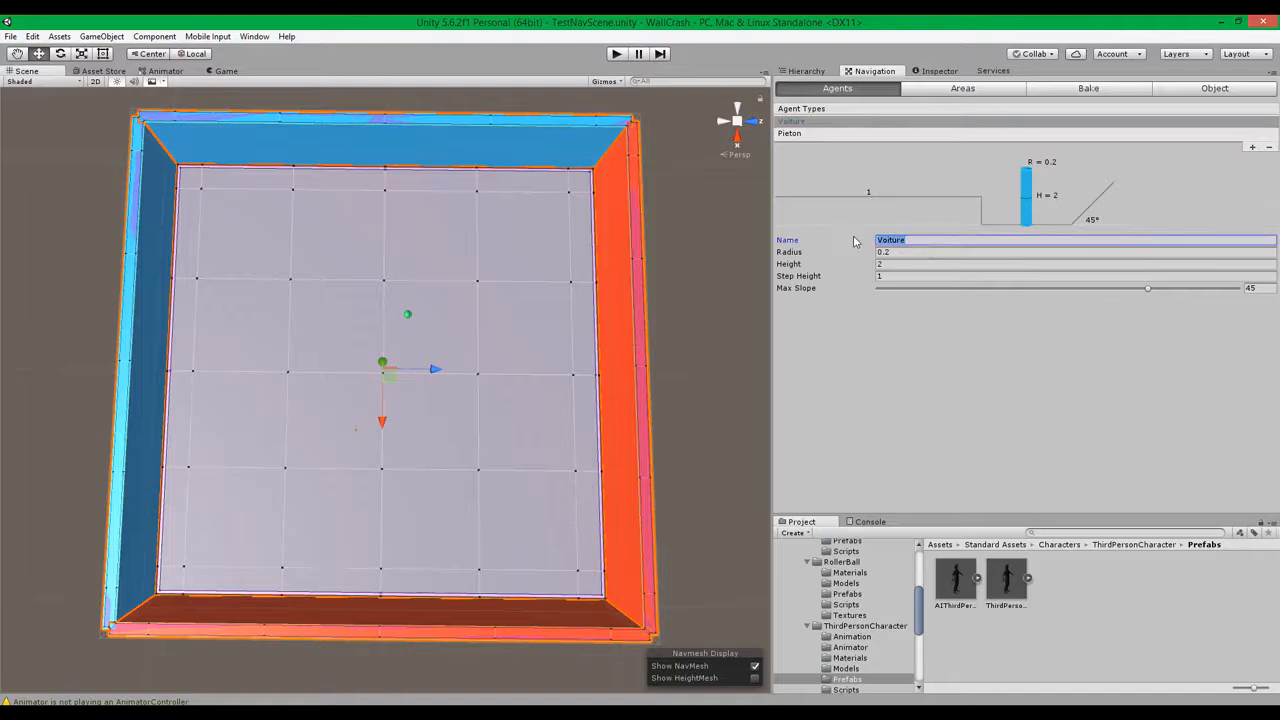
pyautogui.click(815, 133)
pyautogui.moveTo(929, 243); pyautogui.dragTo(848, 238)
pyautogui.click(870, 123)
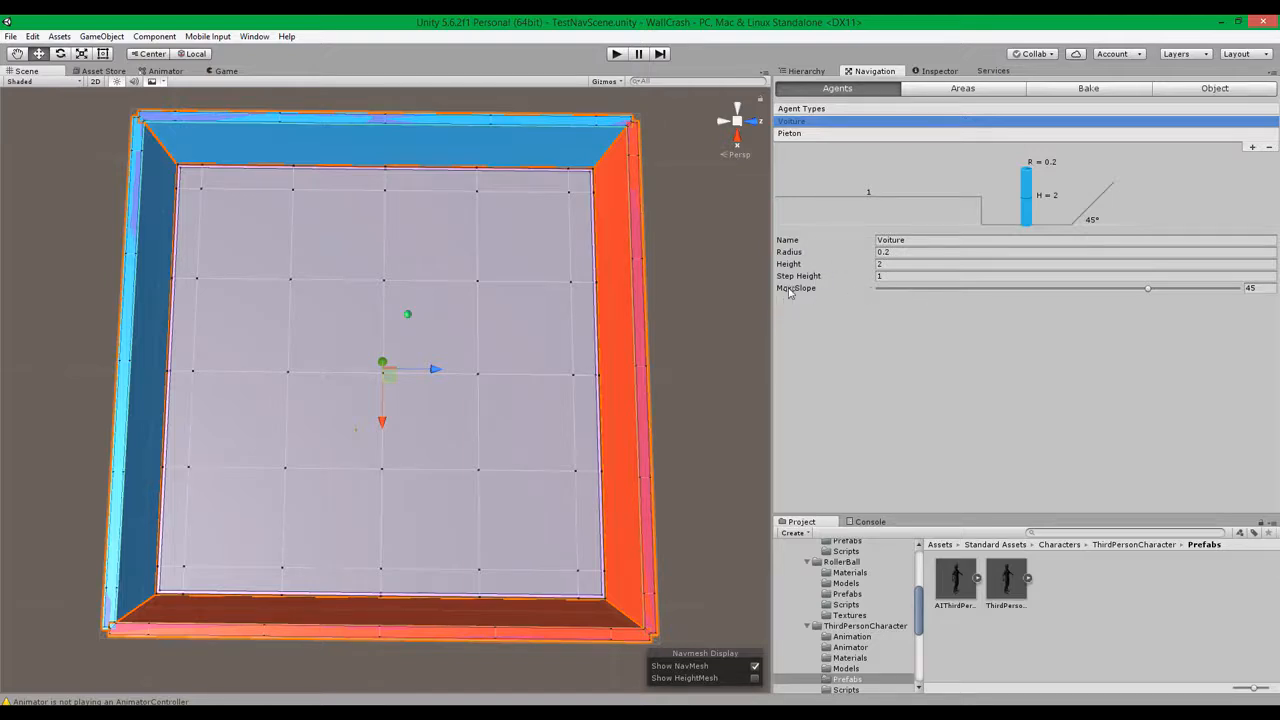
# Compare the two agent types' parameters, checking Voiture's step height, height and radius, and return to Pieton
pyautogui.click(791, 133)
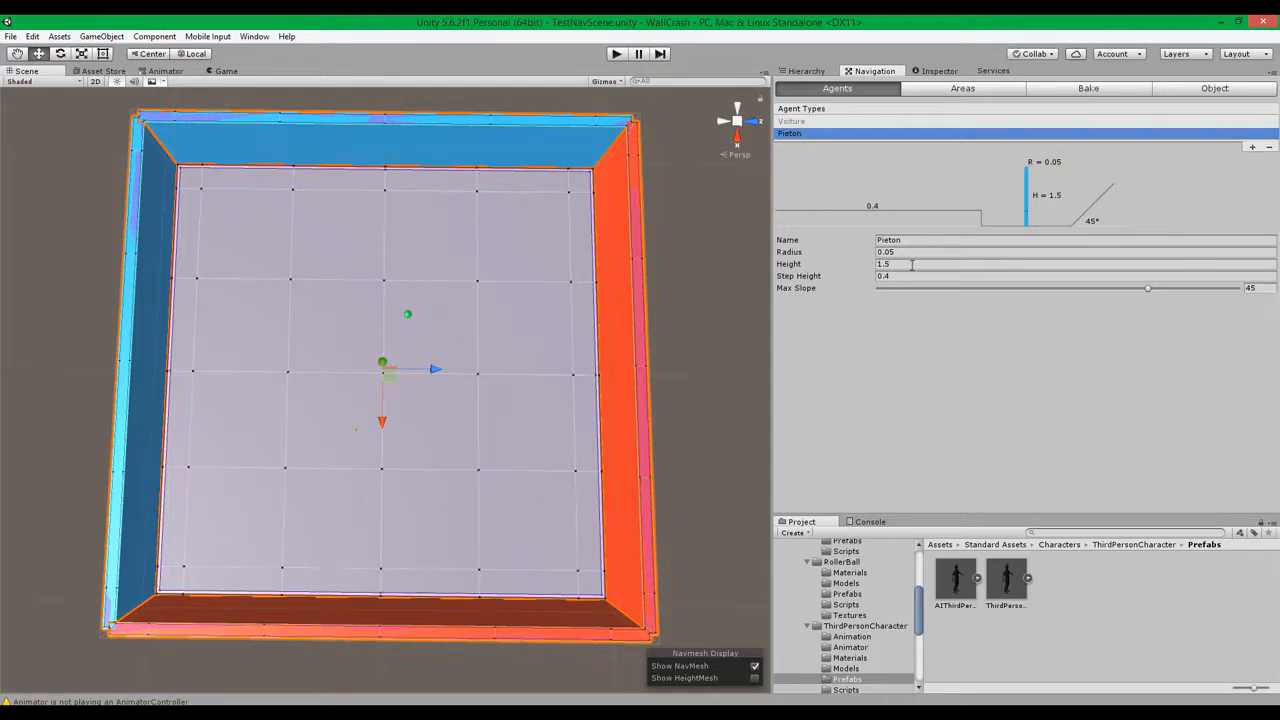
pyautogui.click(848, 121)
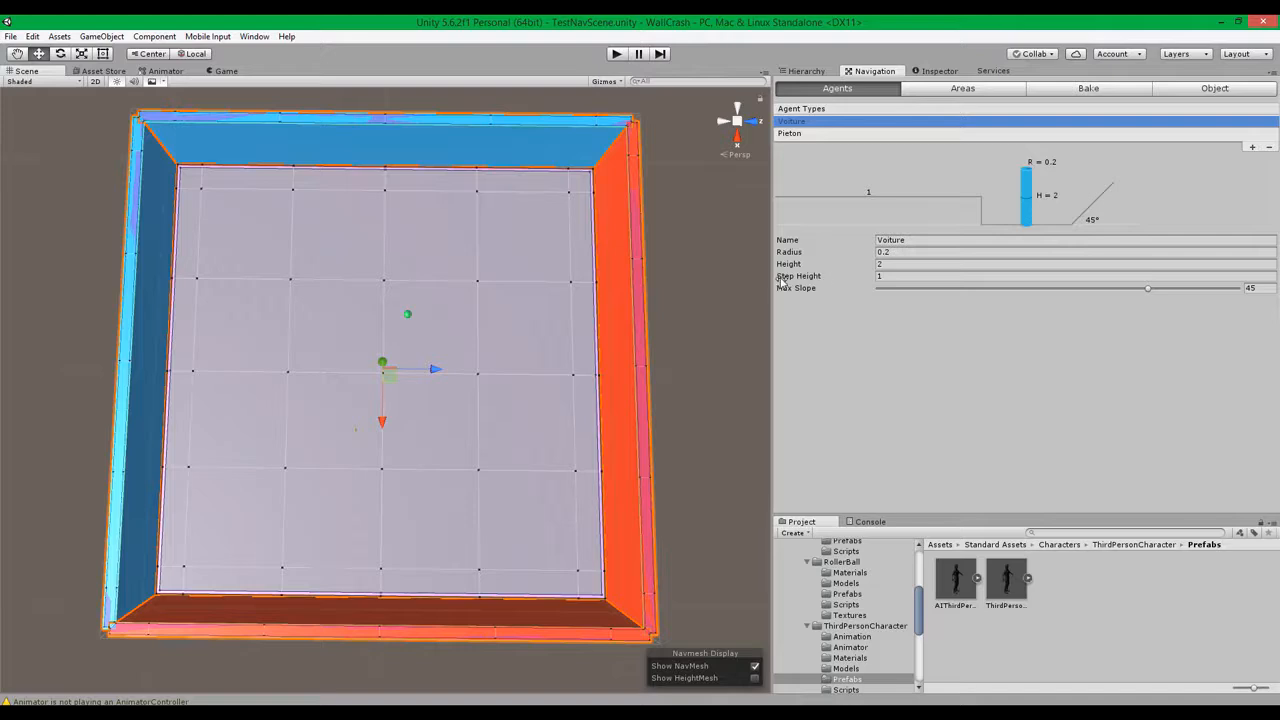
pyautogui.click(812, 279)
pyautogui.click(833, 267)
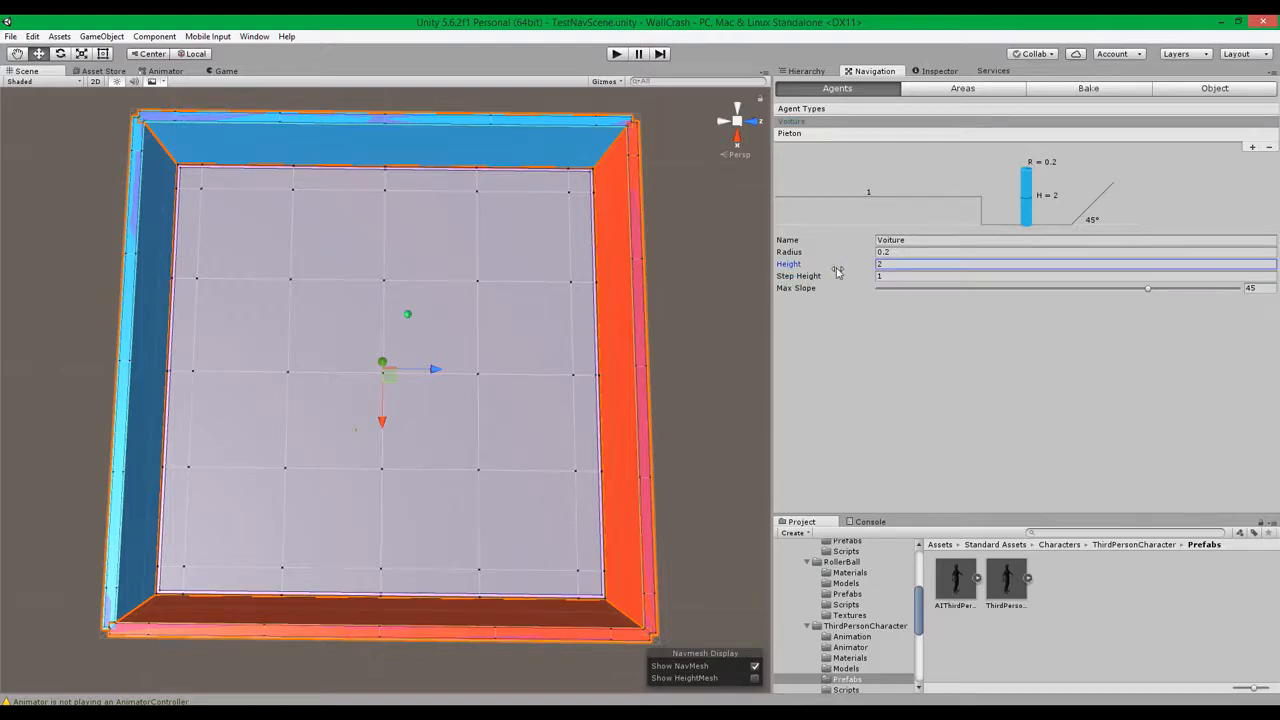
pyautogui.click(795, 252)
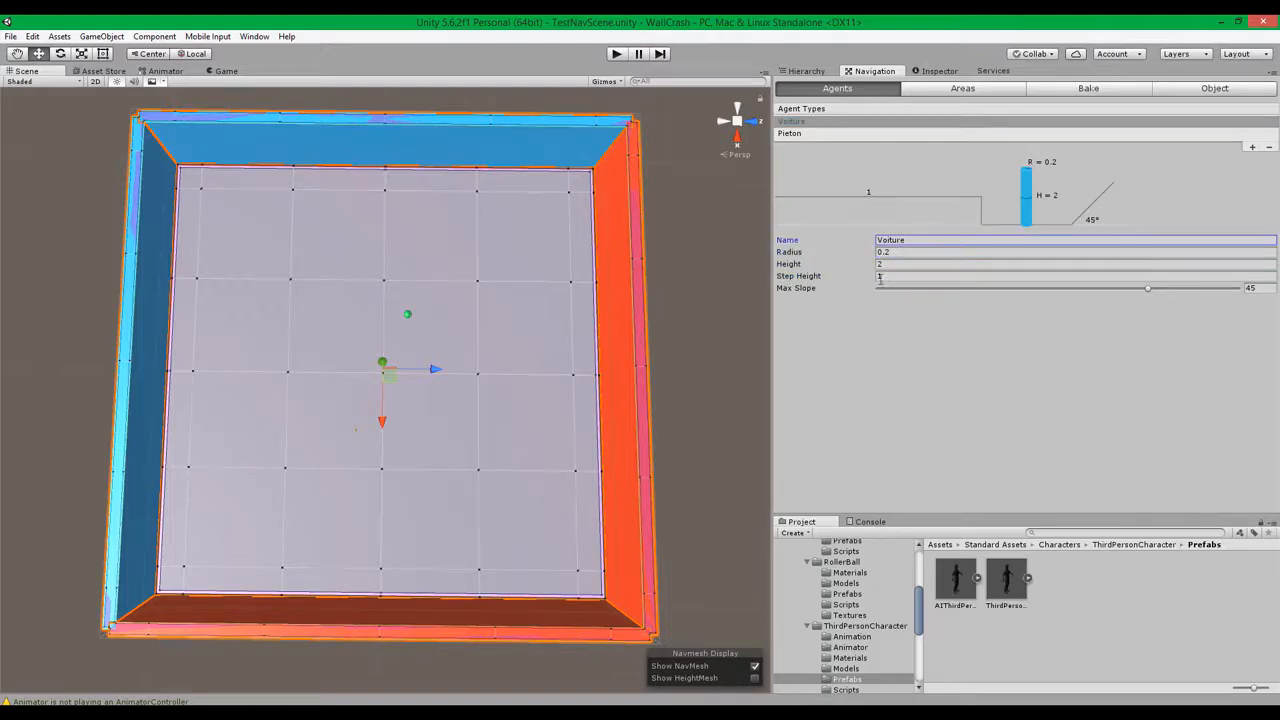
pyautogui.click(821, 137)
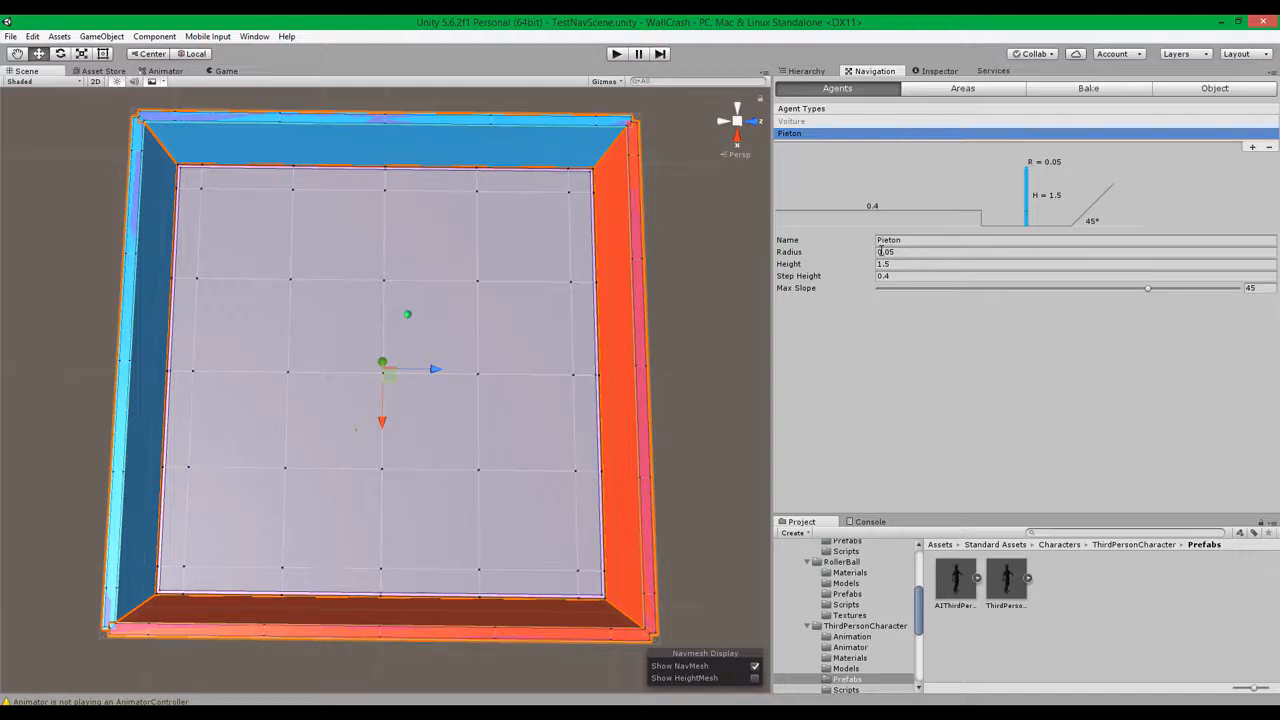
# Check the radius and height values of the Pieton agent, and those of the Voiture agent
pyautogui.click(918, 251)
pyautogui.press('Tab')
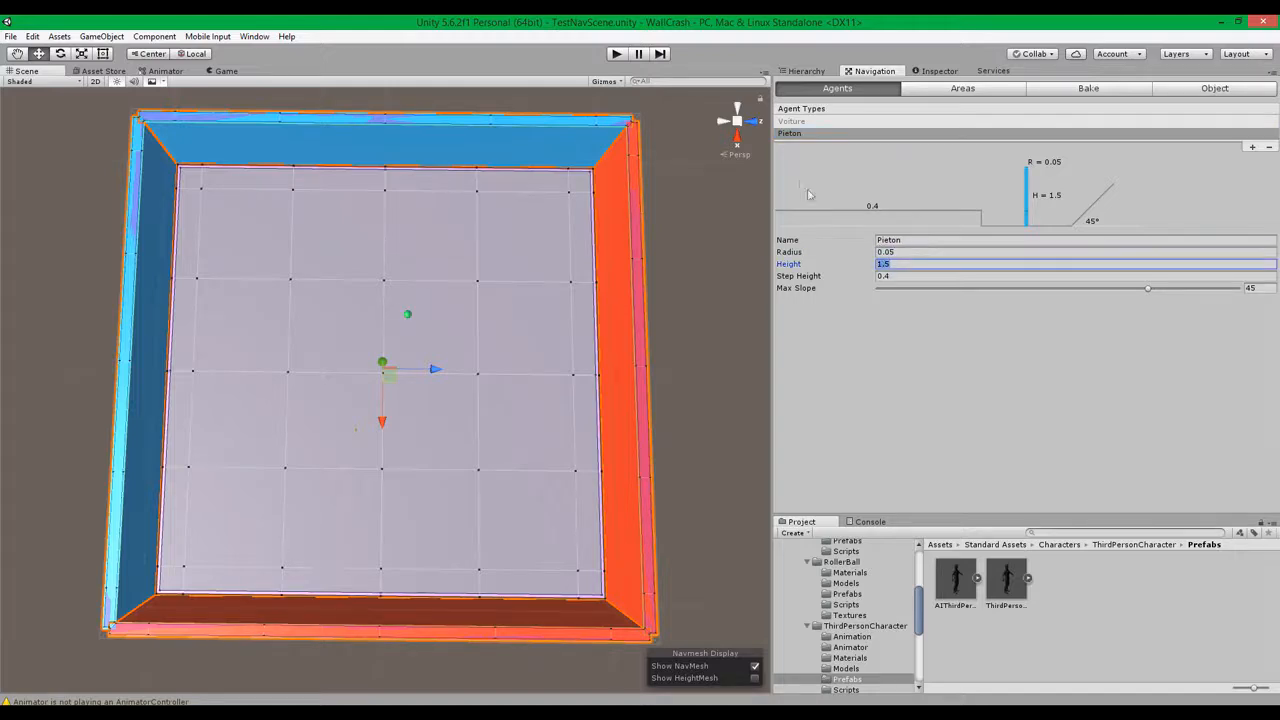
pyautogui.click(932, 255)
pyautogui.click(818, 121)
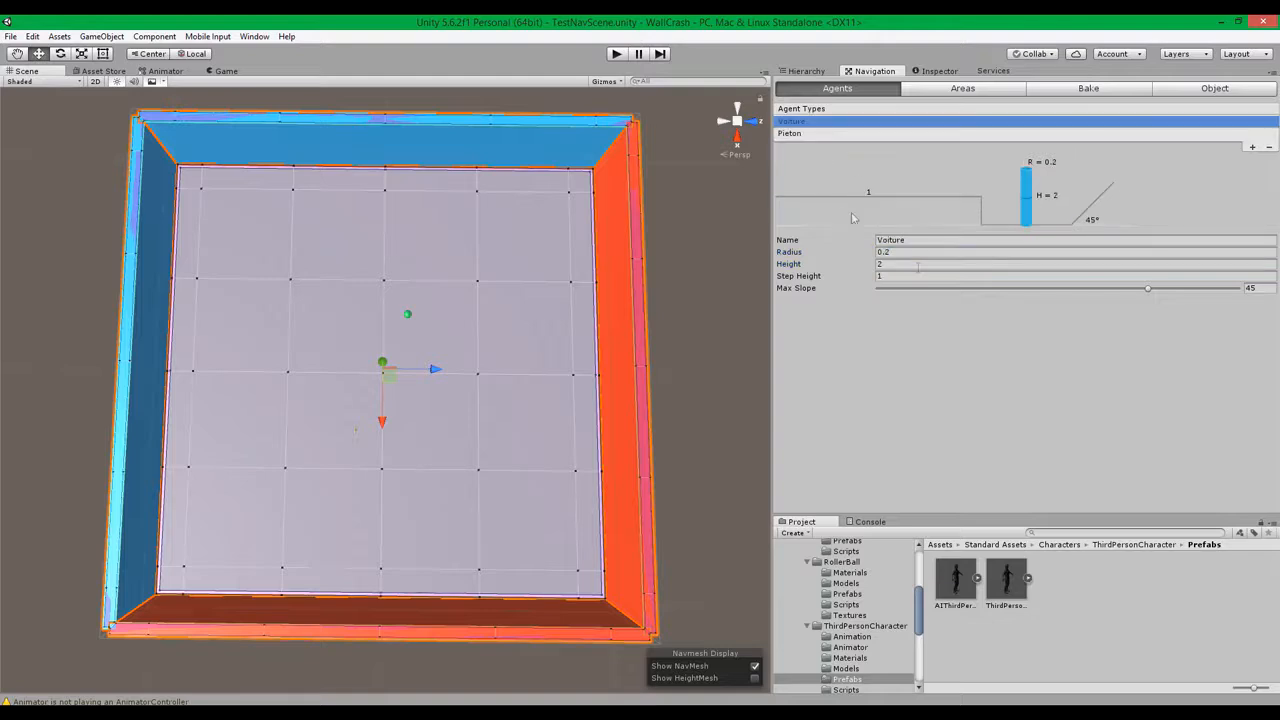
pyautogui.click(931, 265)
pyautogui.click(918, 251)
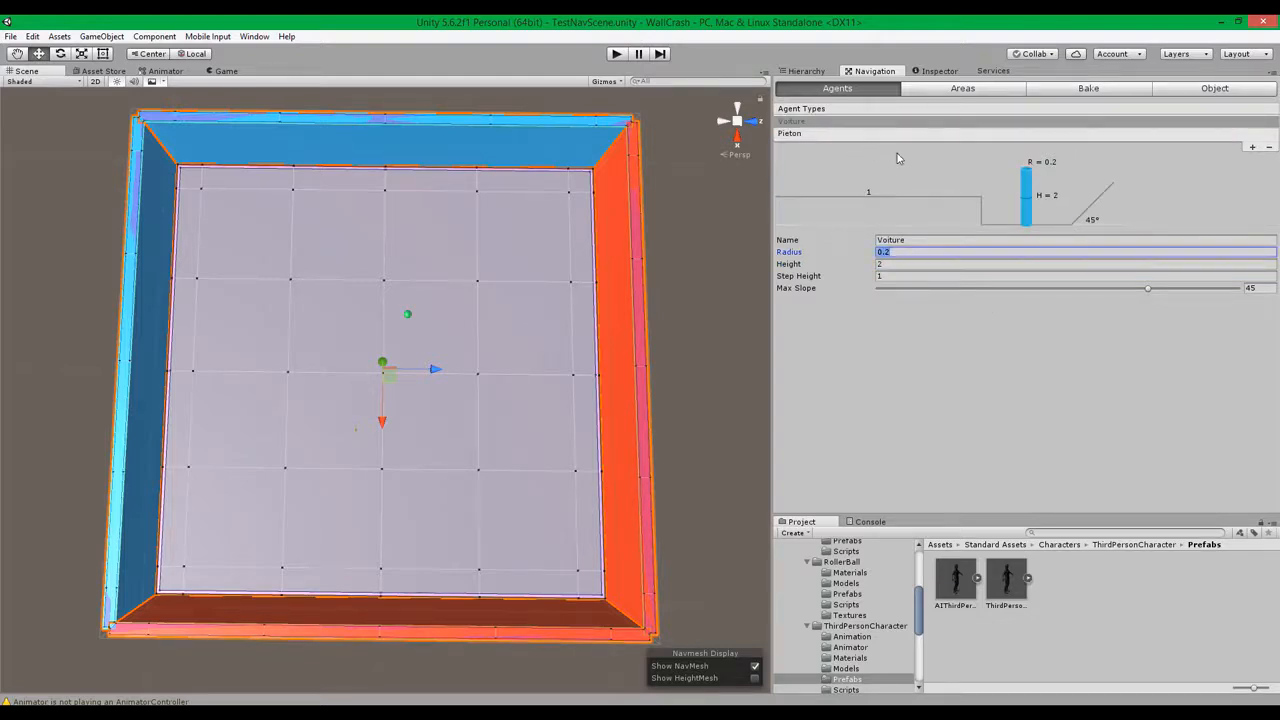
# Alternate between both agent types to compare their cylinder and step diagrams, ending on Voiture
pyautogui.click(825, 132)
pyautogui.click(825, 123)
pyautogui.click(825, 131)
pyautogui.click(826, 124)
pyautogui.click(826, 131)
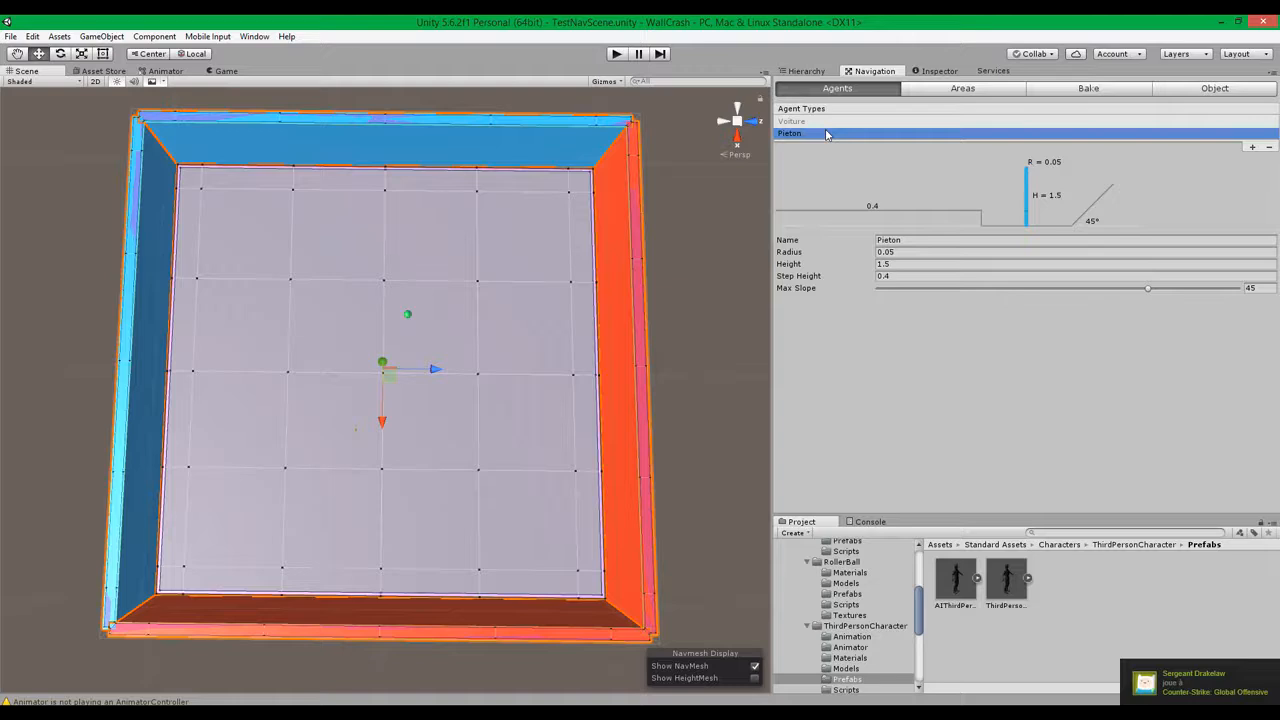
pyautogui.click(827, 124)
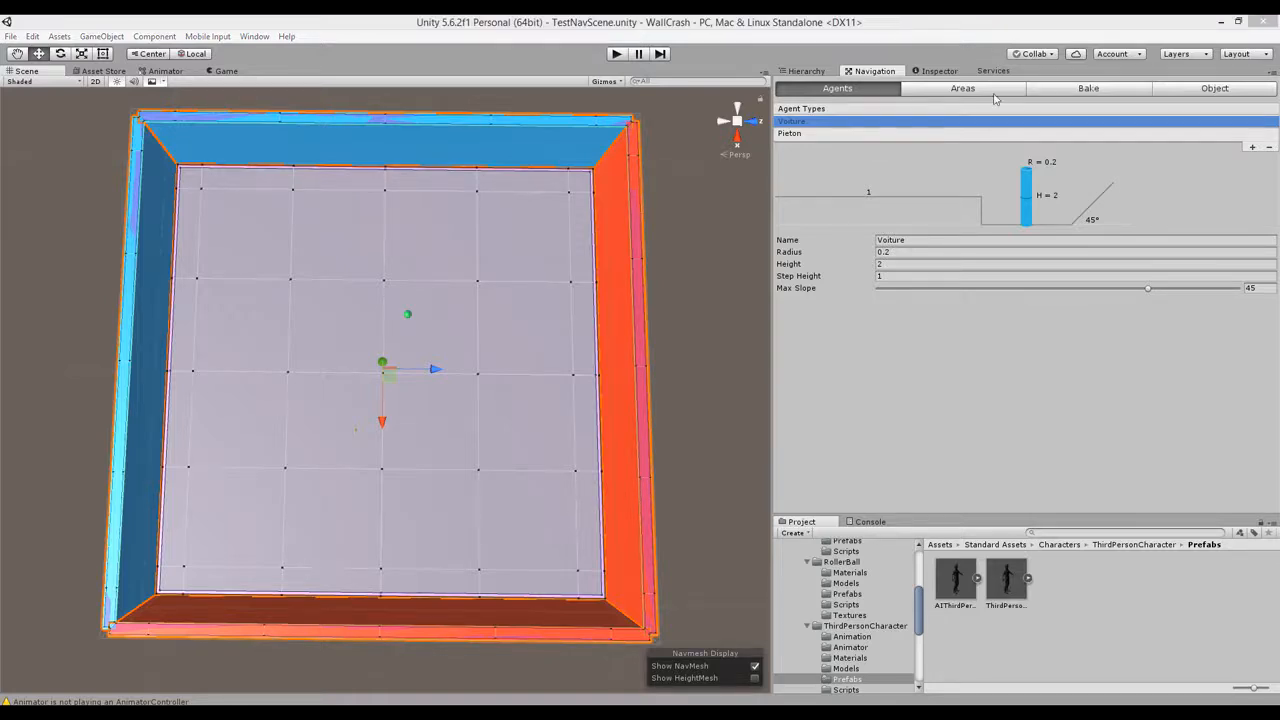
# Return to the scene hierarchy and review the ZoneVoiture group, selecting its children ZoneVoiture1 through ZoneVoiture10
pyautogui.click(806, 71)
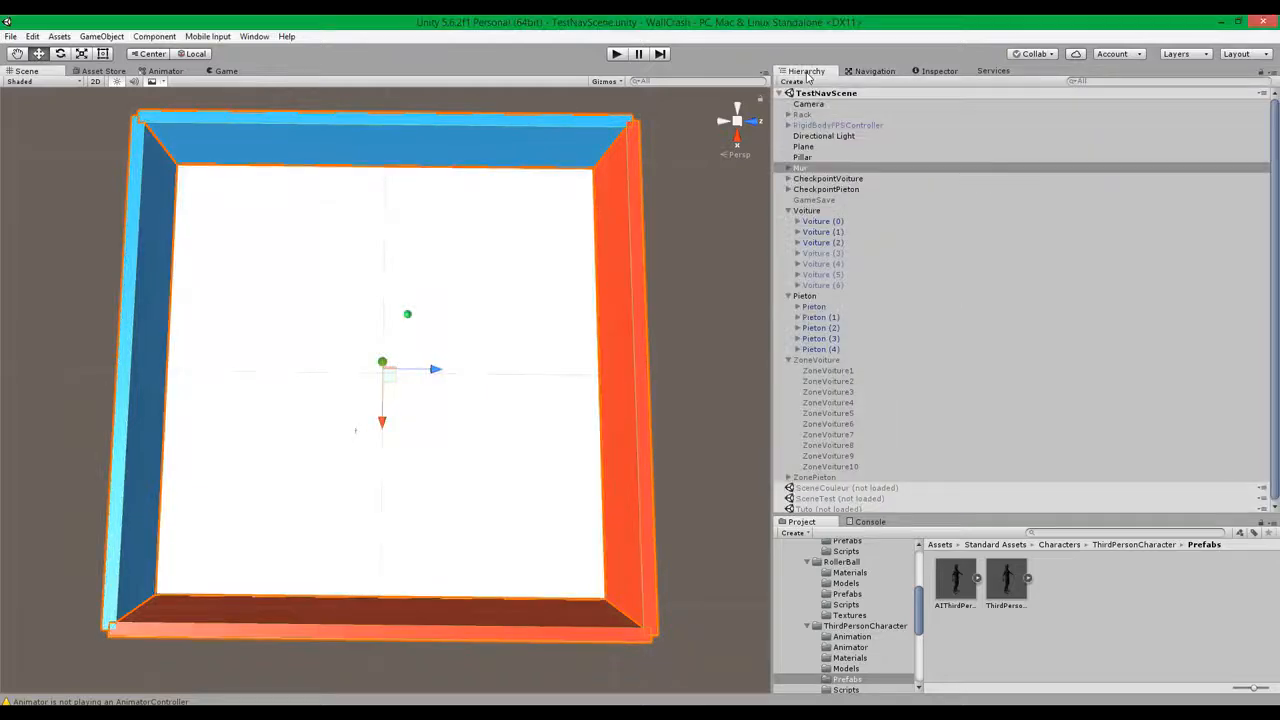
pyautogui.scroll(-1, 882, 225)
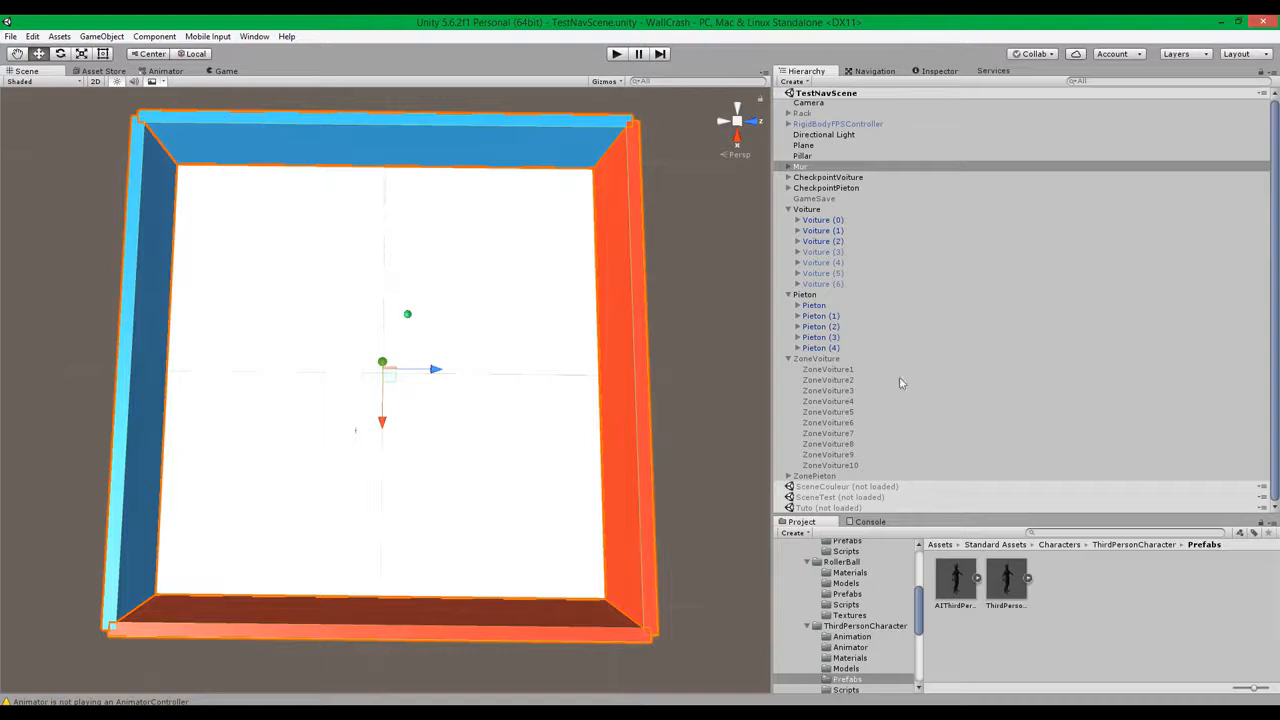
pyautogui.click(812, 359)
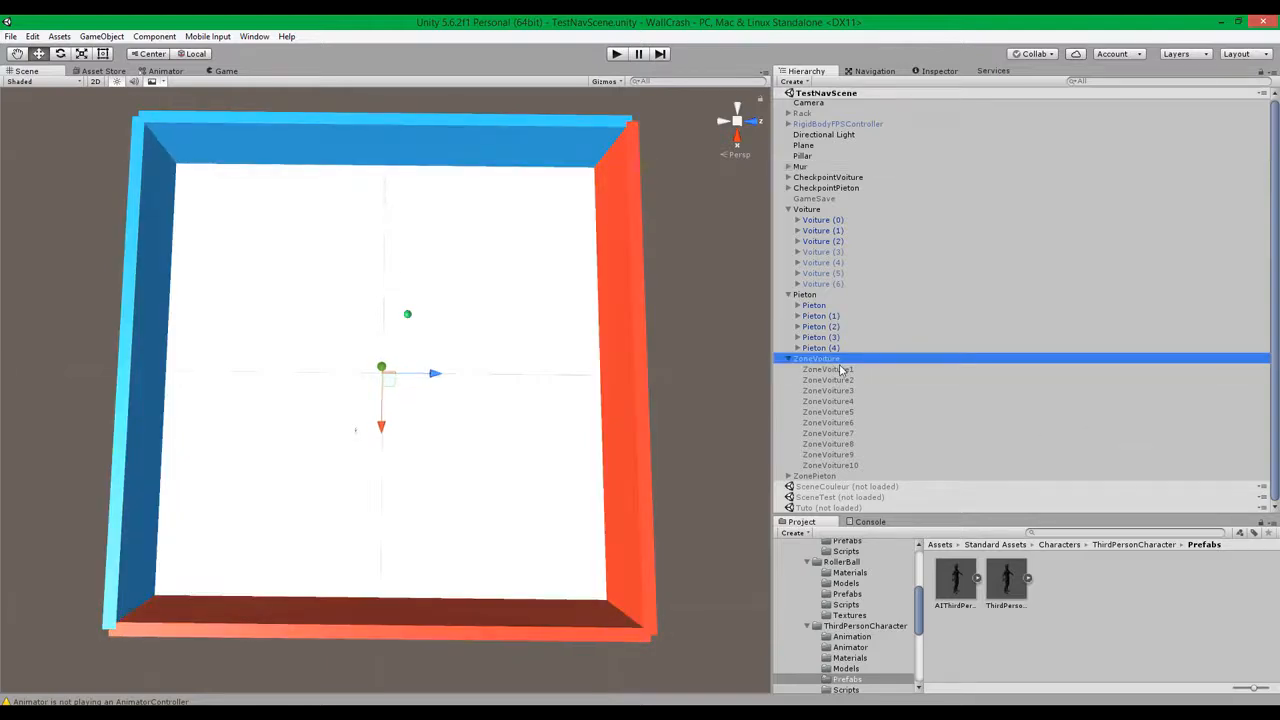
pyautogui.click(838, 368)
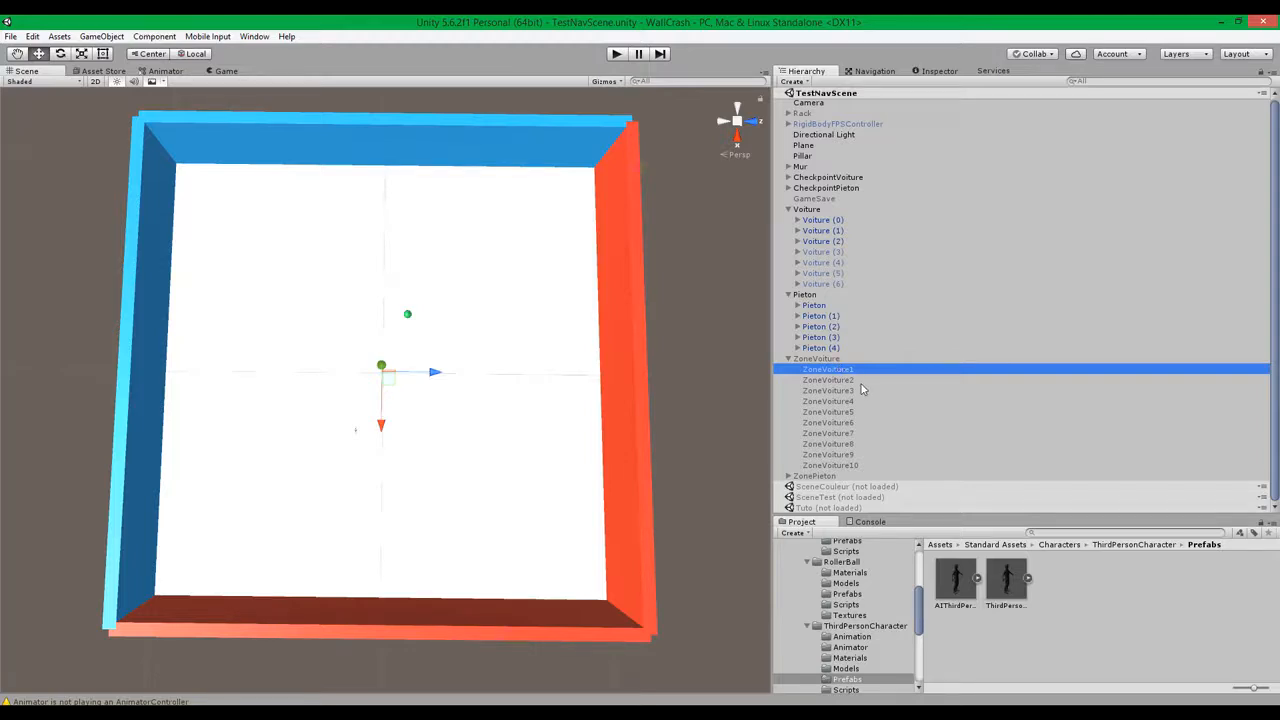
pyautogui.click(872, 412)
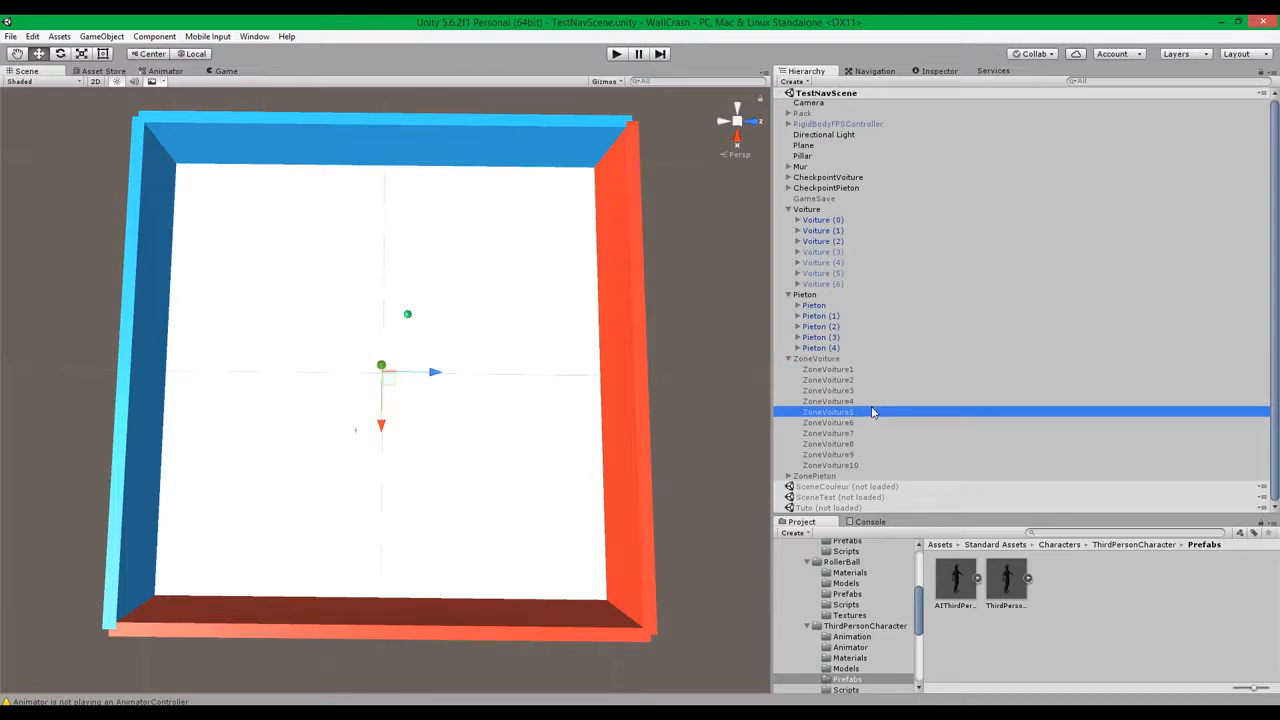
pyautogui.click(855, 464)
pyautogui.keyDown('shift'); pyautogui.click(838, 369); pyautogui.keyUp('shift')
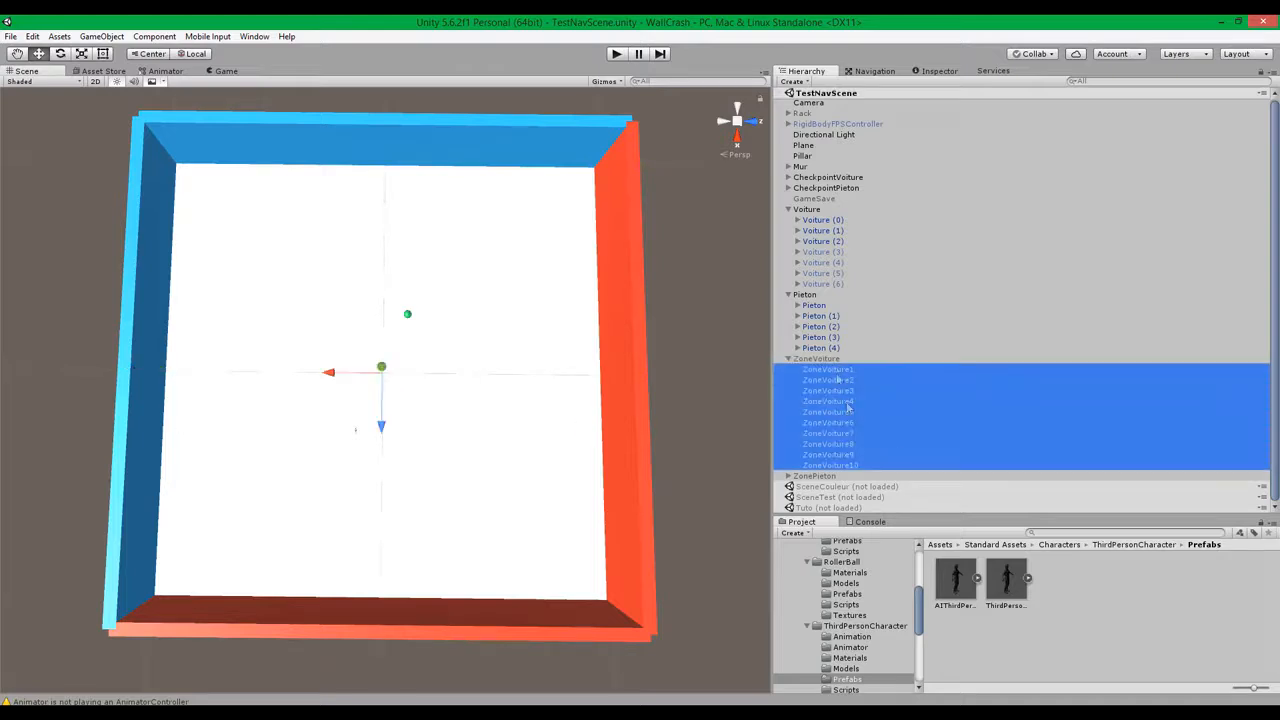
# Activate the ZoneVoiture parent object and return to the scene hierarchy
pyautogui.click(836, 358)
pyautogui.click(934, 71)
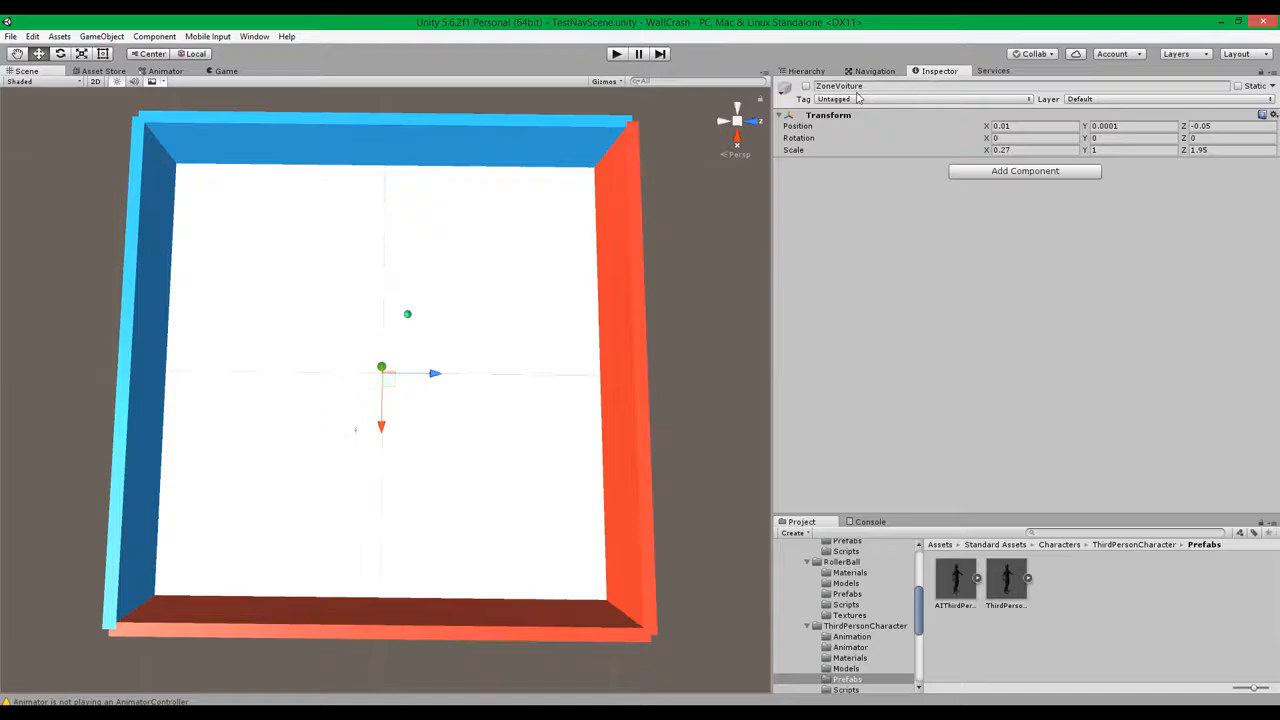
pyautogui.click(806, 87)
pyautogui.click(800, 71)
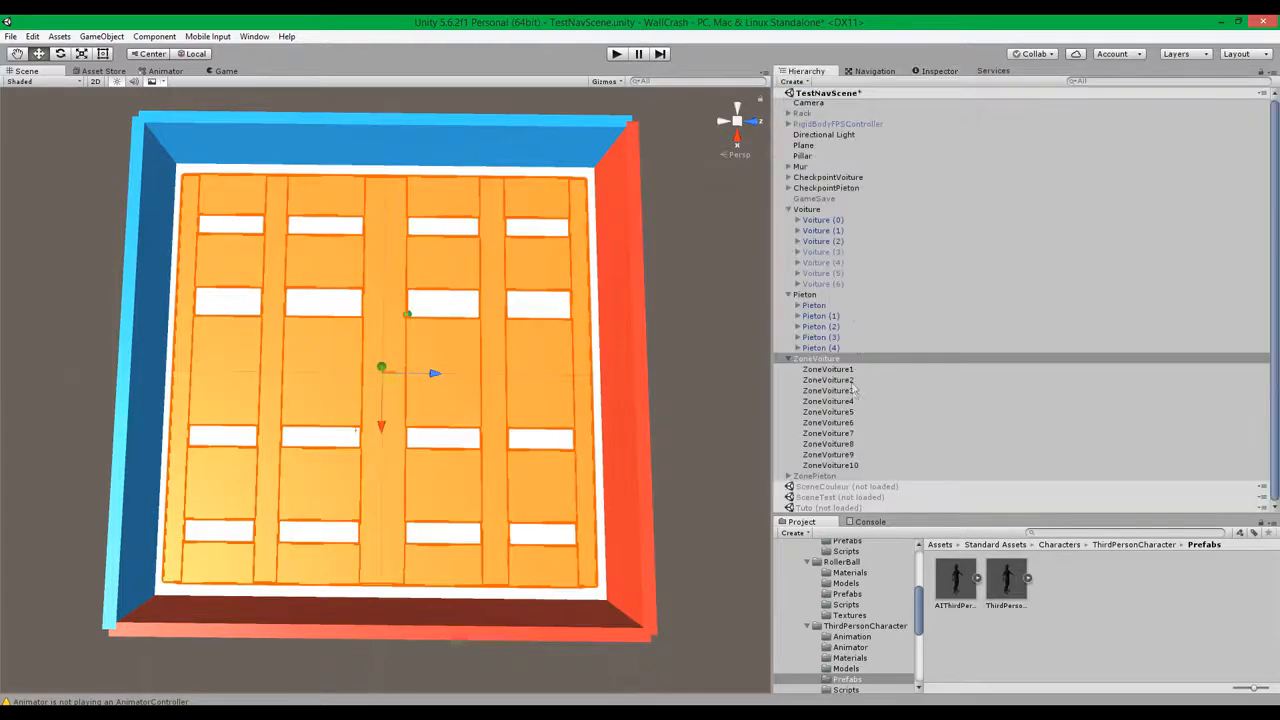
# Examine the layout of the car zones across the plane in the scene
pyautogui.scroll(-1, 386, 366)
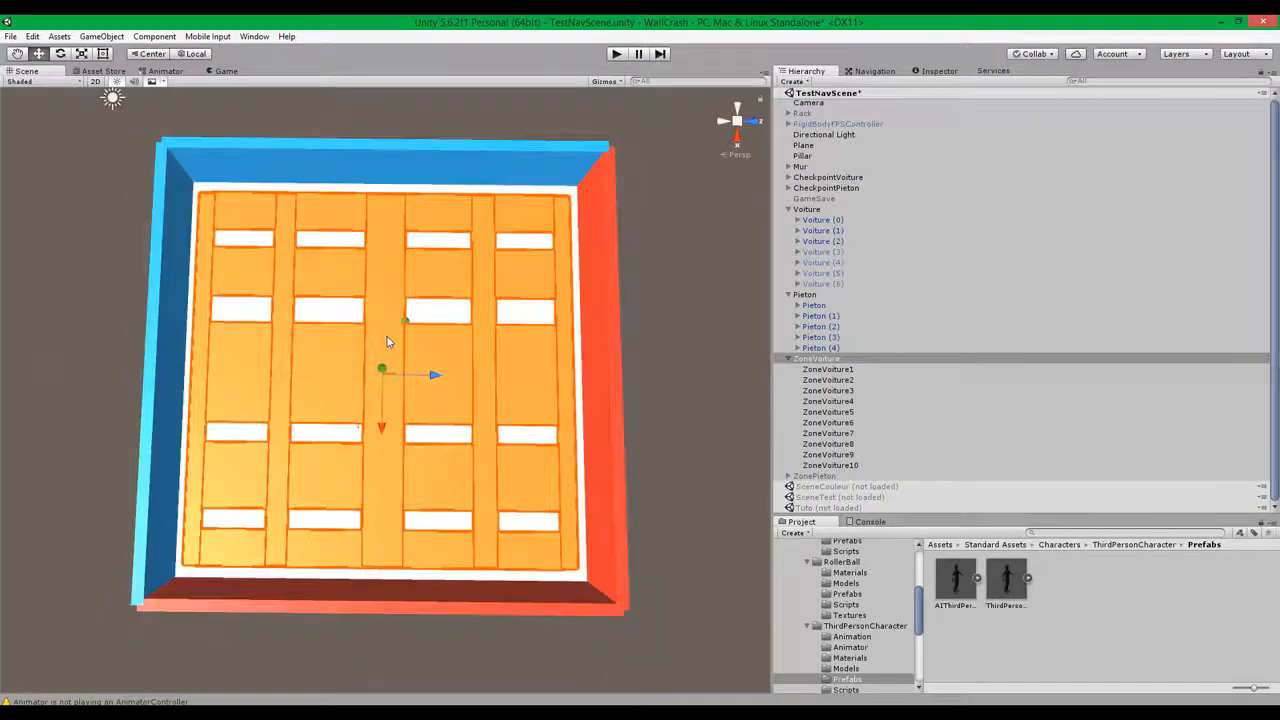
pyautogui.scroll(5, 391, 337)
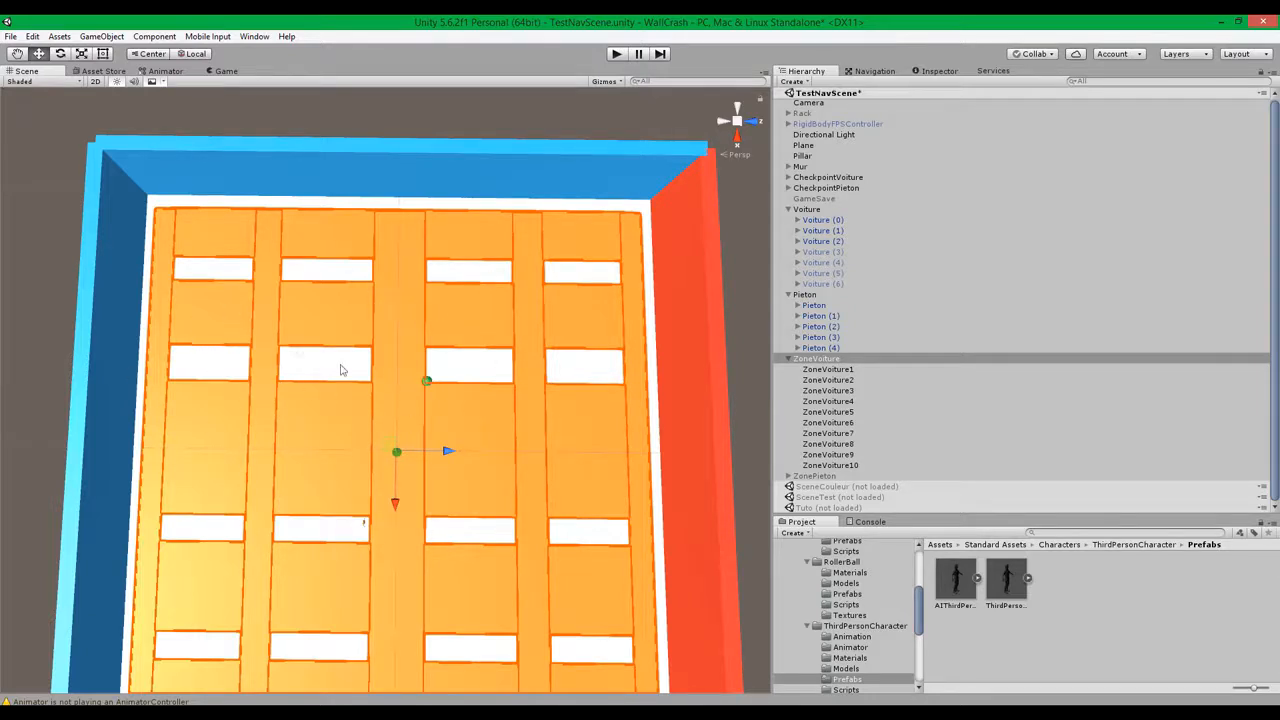
pyautogui.scroll(-3, 435, 386)
pyautogui.scroll(2, 458, 343)
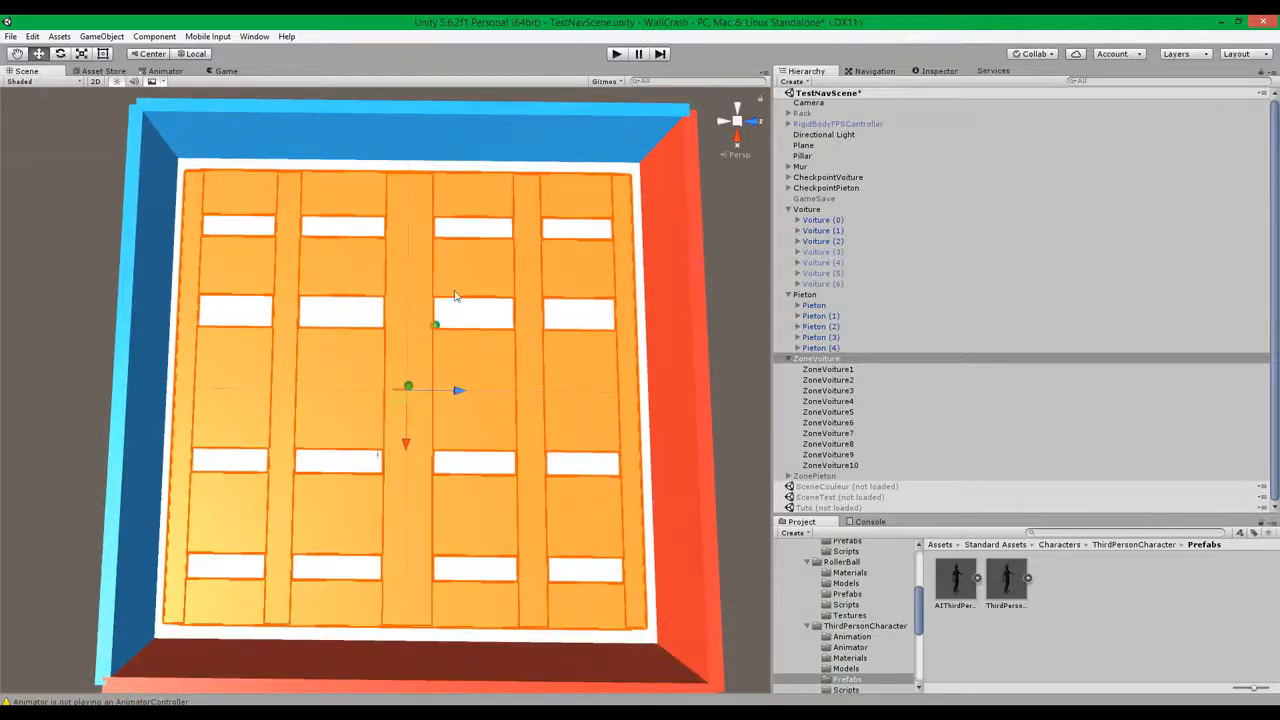
pyautogui.scroll(2, 505, 430)
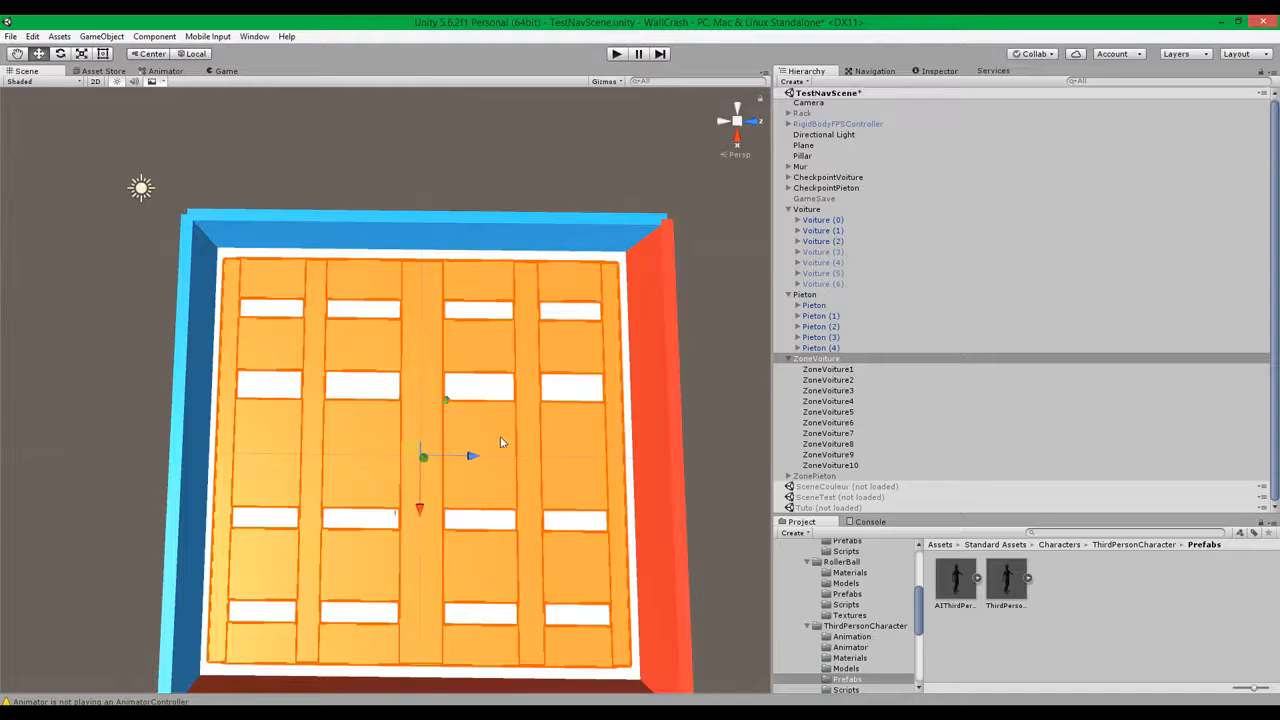
pyautogui.scroll(-1, 476, 457)
pyautogui.scroll(7, 489, 456)
pyautogui.moveTo(489, 440); pyautogui.dragTo(411, 297, button='middle')
pyautogui.moveTo(318, 455); pyautogui.dragTo(452, 437, button='middle')
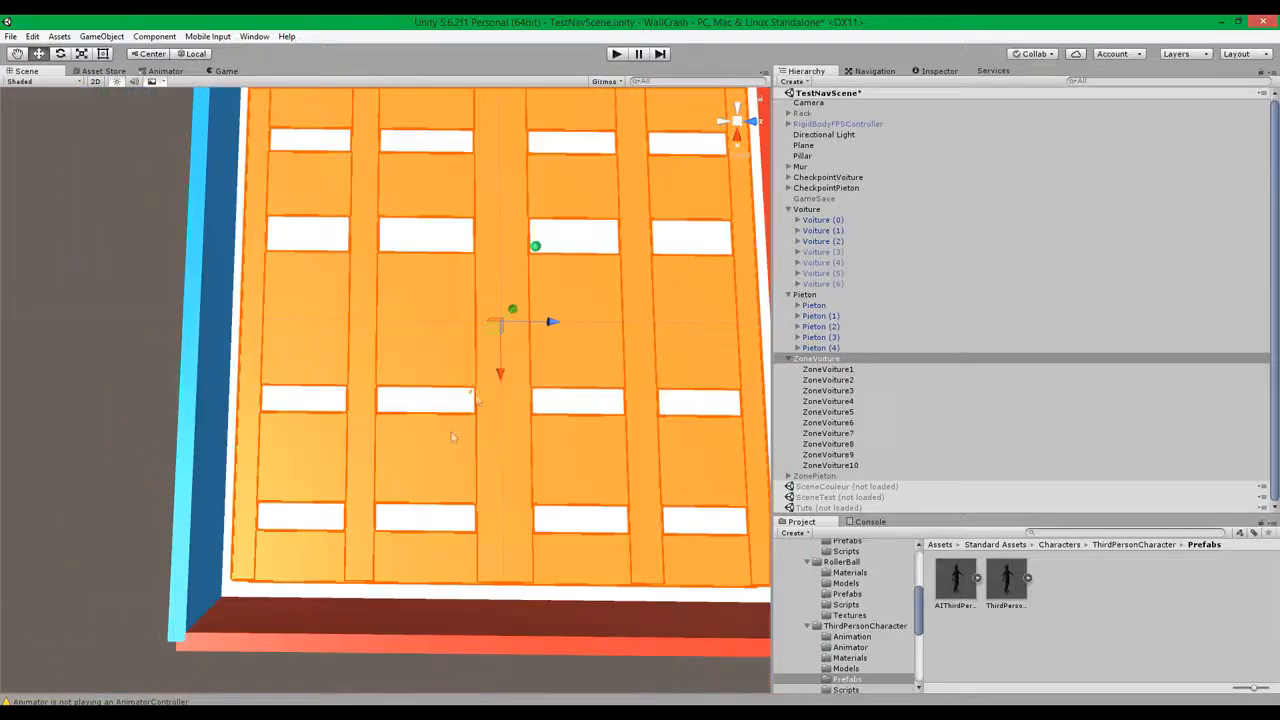
# Activate the ZonePieton object and inspect the pedestrian zones laid over the car zones
pyautogui.click(812, 476)
pyautogui.click(930, 71)
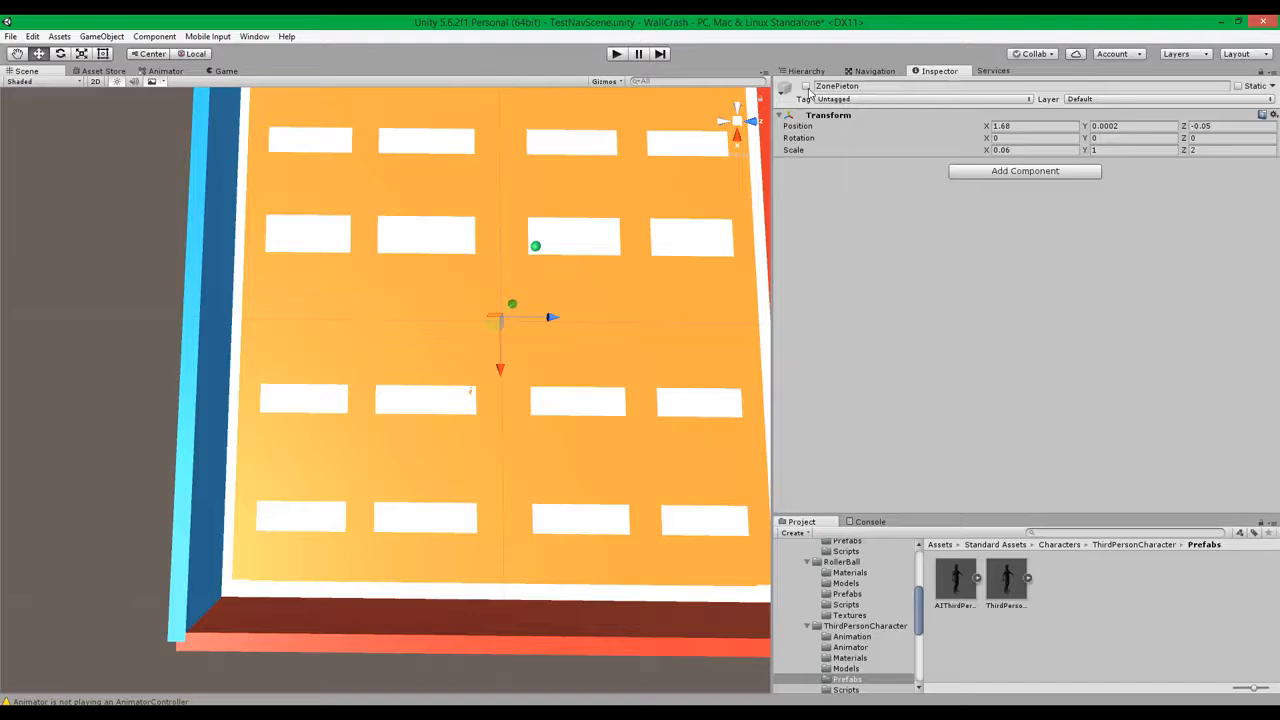
pyautogui.click(808, 72)
pyautogui.scroll(-3, 500, 388)
pyautogui.moveTo(541, 317); pyautogui.dragTo(540, 390, button='middle')
pyautogui.moveTo(386, 386); pyautogui.dragTo(386, 349, button='middle')
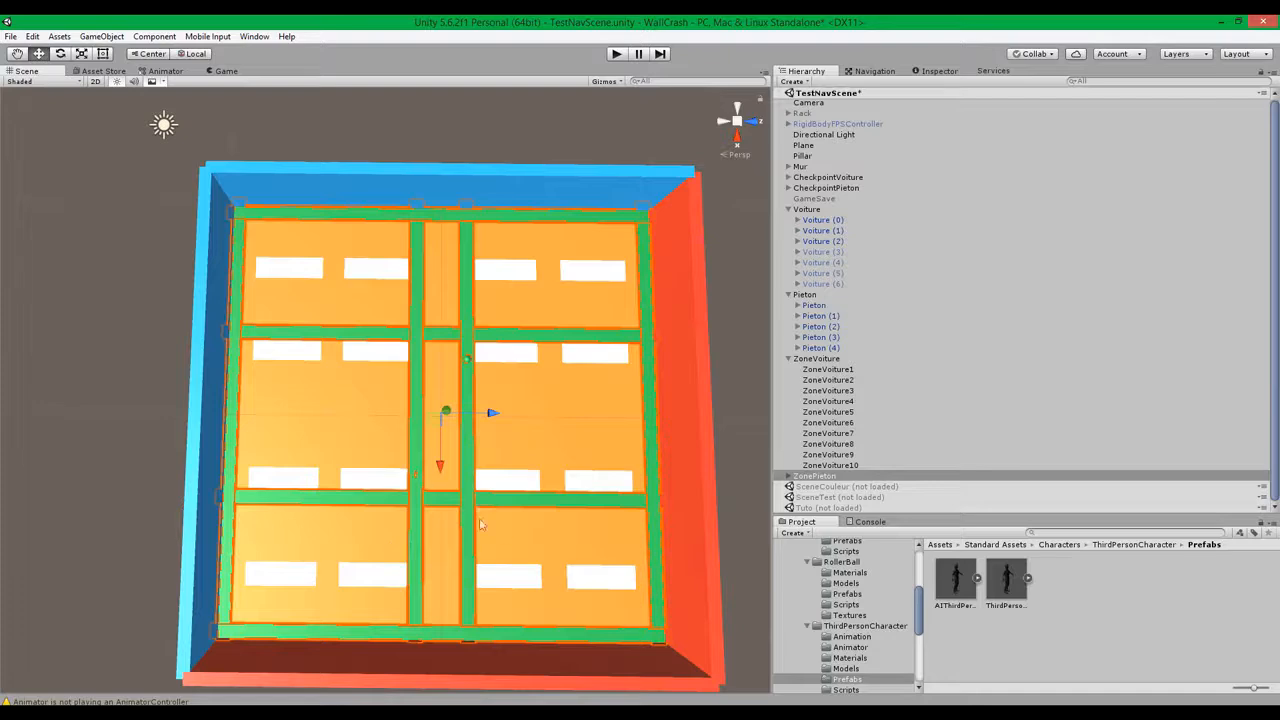
pyautogui.scroll(2, 269, 435)
pyautogui.moveTo(243, 343); pyautogui.dragTo(257, 470, button='middle')
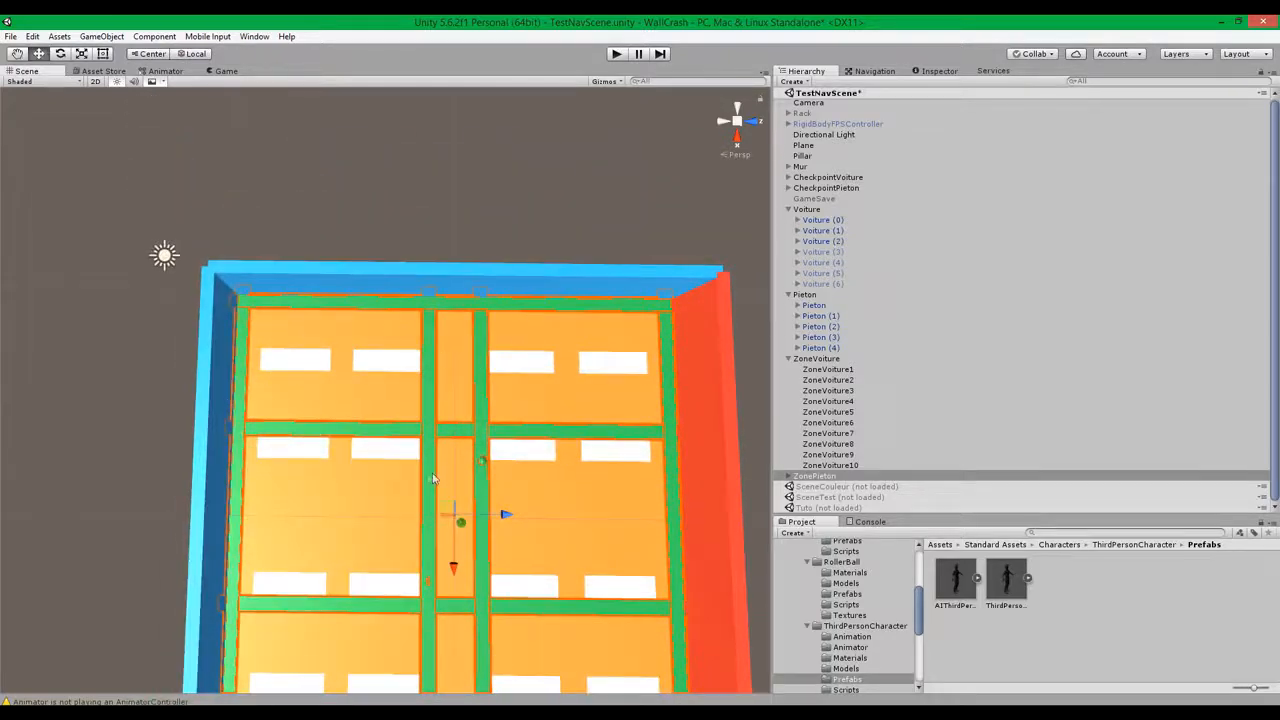
pyautogui.keyDown('alt'); pyautogui.moveTo(436, 478); pyautogui.dragTo(514, 312); pyautogui.keyUp('alt')
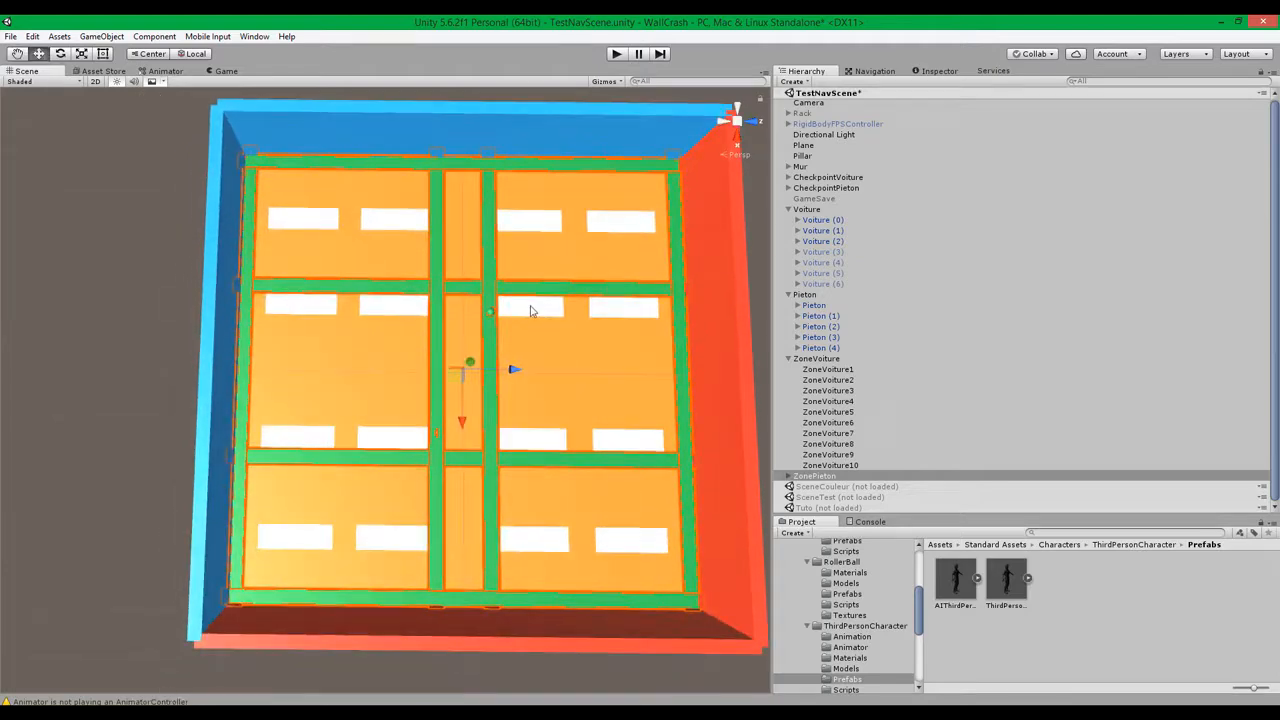
# Inspect the zone layout and the ZoneVoiture2 plane's components, and select the ZoneVoiture parent in the hierarchy
pyautogui.moveTo(512, 333); pyautogui.dragTo(436, 324, button='middle')
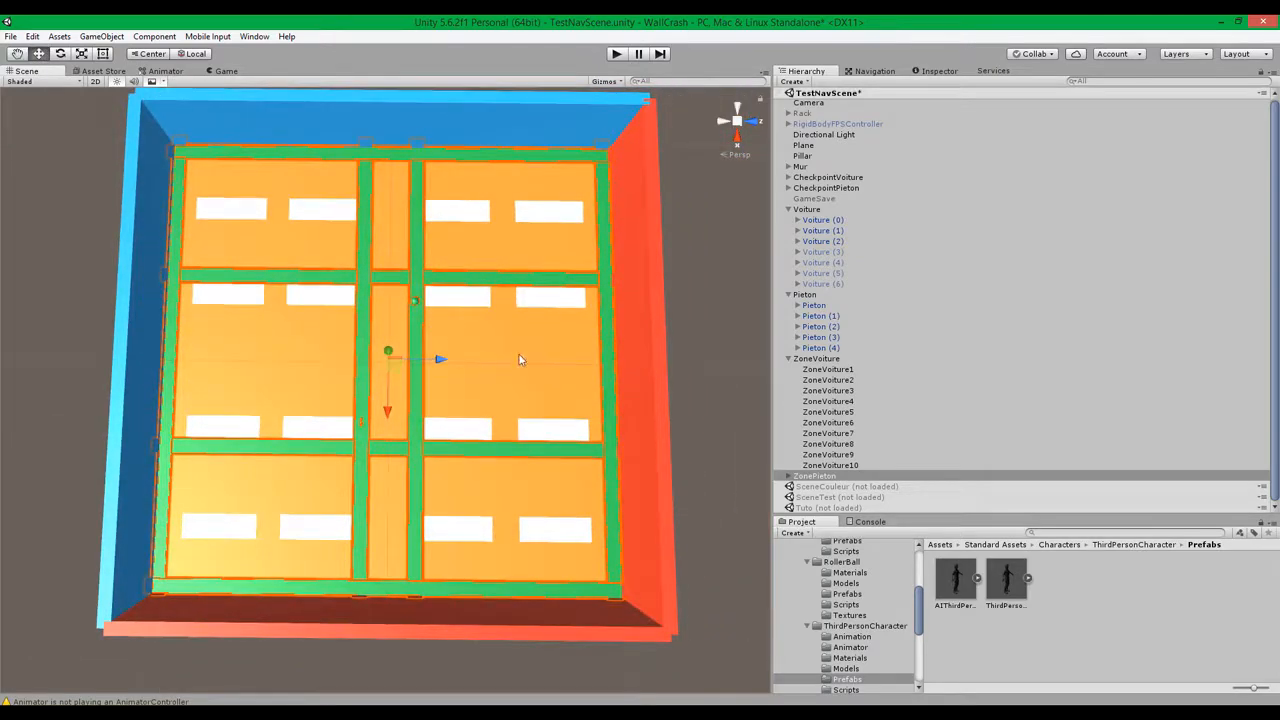
pyautogui.keyDown('alt'); pyautogui.moveTo(420, 251); pyautogui.dragTo(493, 455, button='right'); pyautogui.keyUp('alt')
pyautogui.moveTo(493, 455); pyautogui.dragTo(318, 295, button='middle')
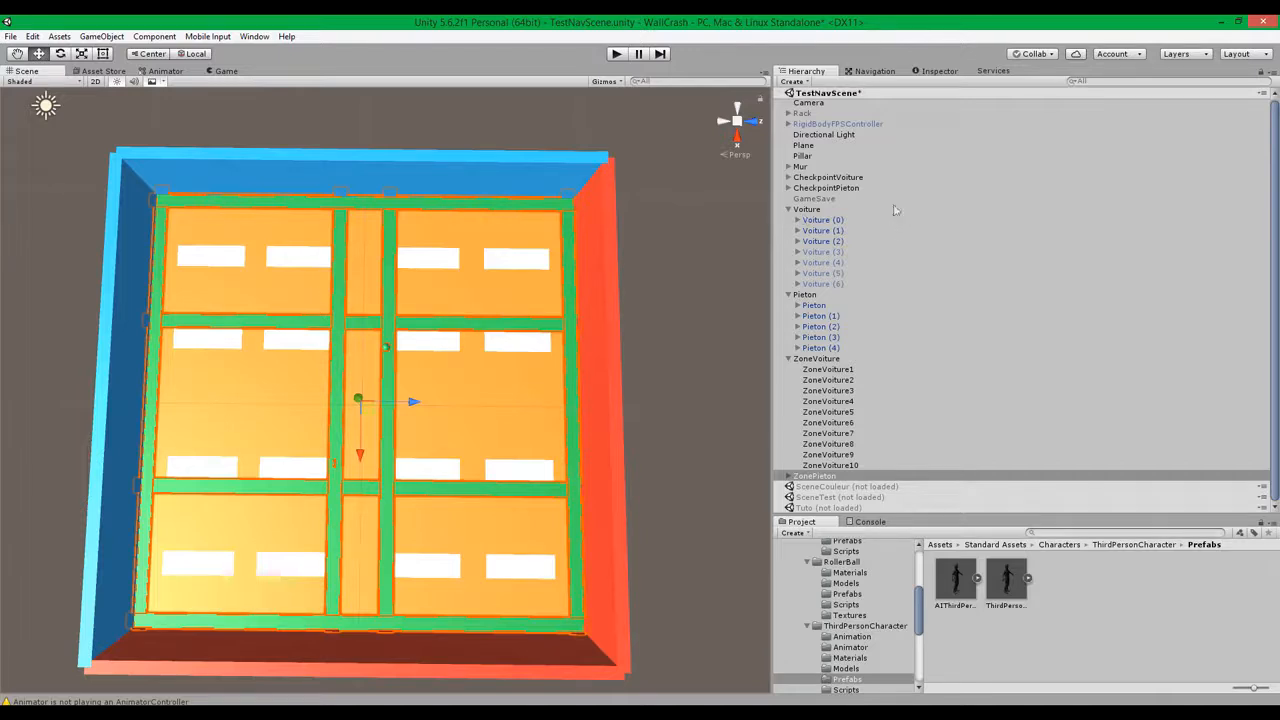
pyautogui.moveTo(860, 390); pyautogui.dragTo(850, 433)
pyautogui.click(852, 381)
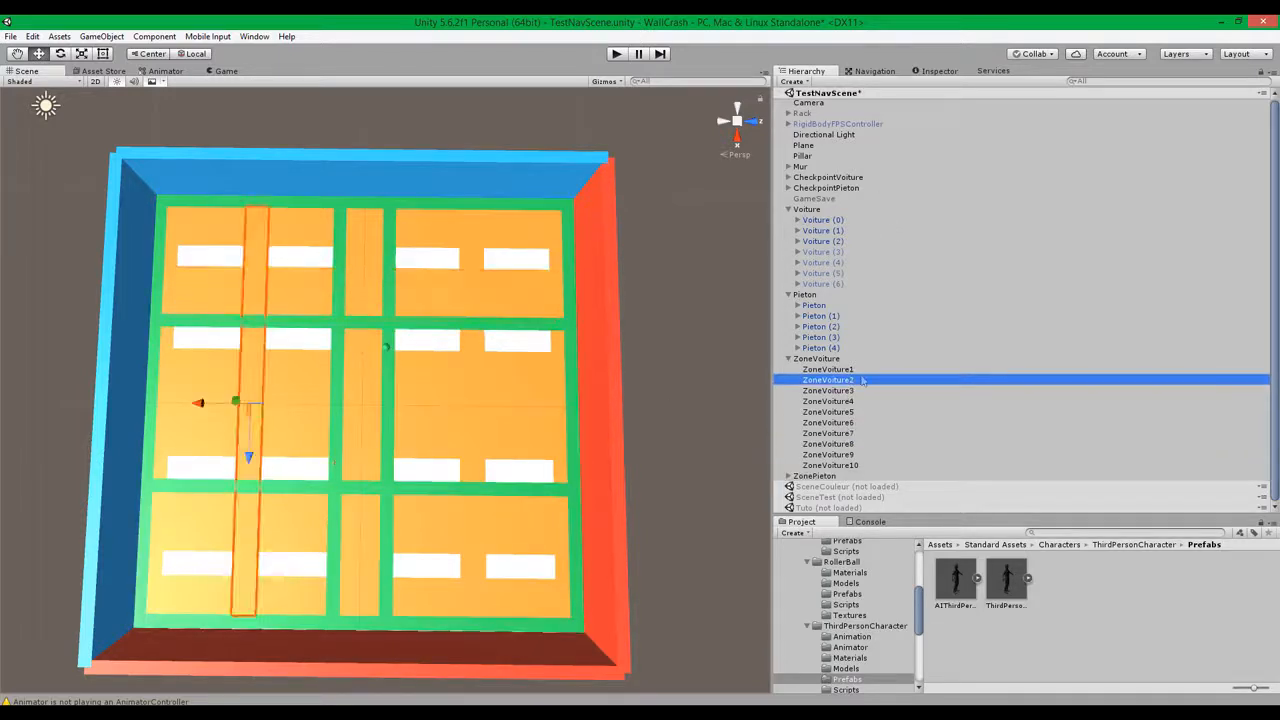
pyautogui.click(928, 71)
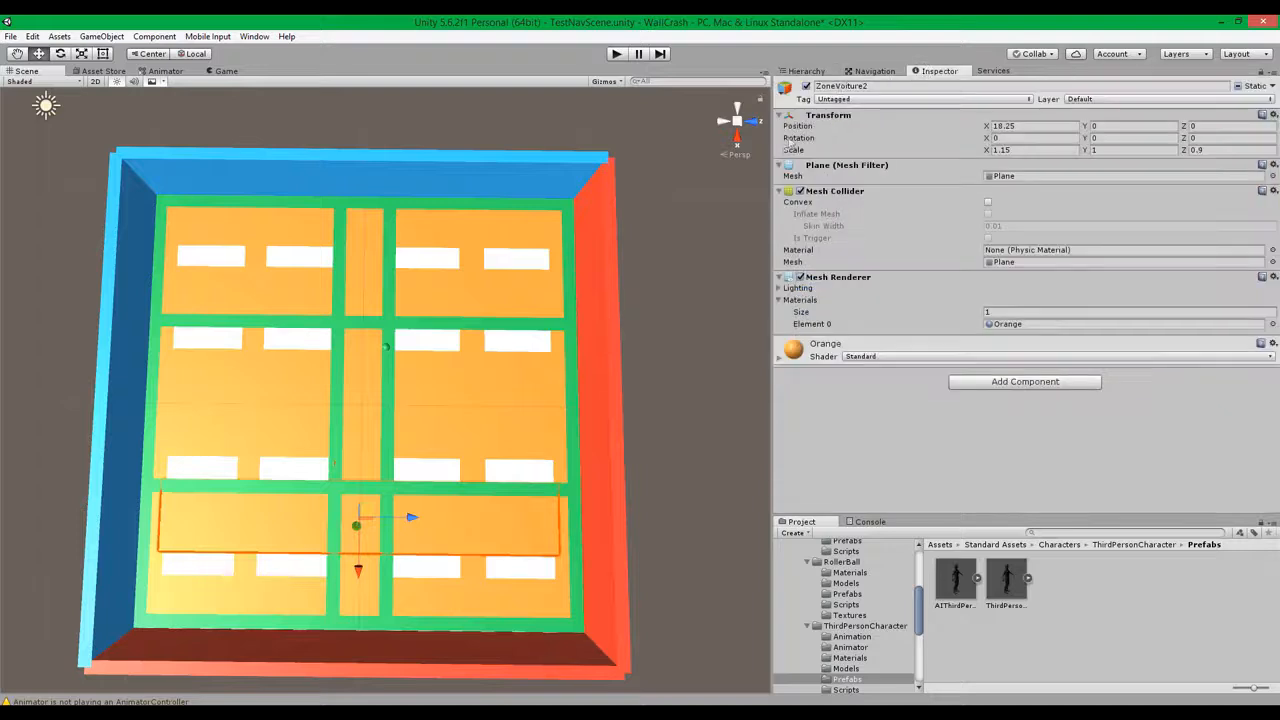
pyautogui.click(800, 72)
pyautogui.click(822, 358)
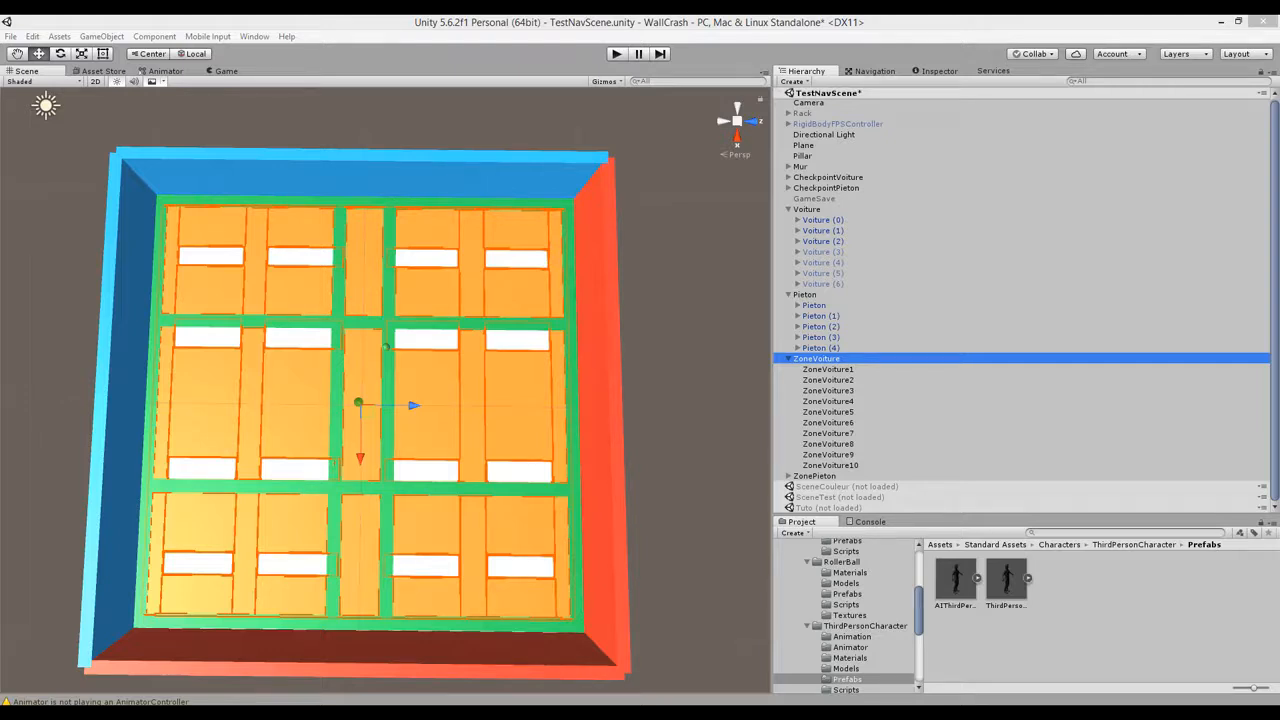
# Examine the navigation area definitions, focusing on the user areas named Pieton and Voiture
pyautogui.click(871, 71)
pyautogui.click(953, 90)
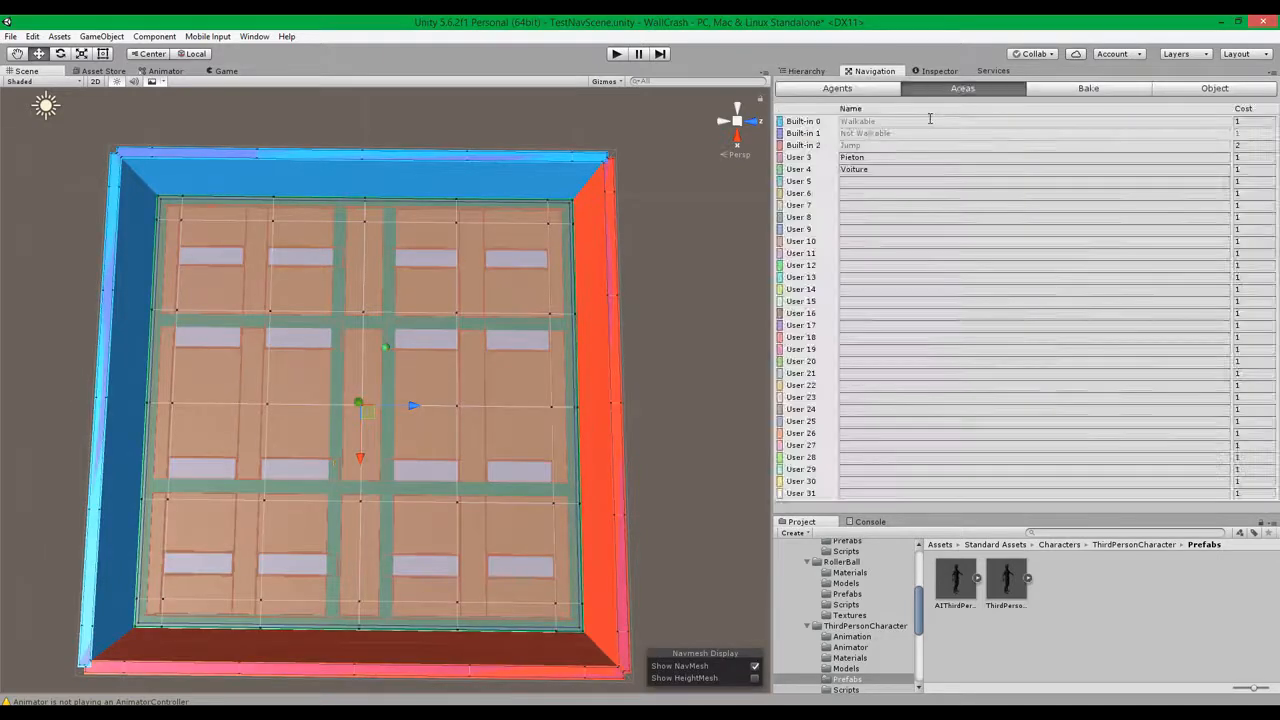
pyautogui.click(900, 169)
pyautogui.click(894, 158)
pyautogui.click(913, 206)
pyautogui.click(887, 168)
pyautogui.click(888, 158)
pyautogui.click(882, 193)
pyautogui.click(875, 159)
pyautogui.click(880, 169)
pyautogui.click(881, 159)
pyautogui.click(886, 181)
# Examine the cost settings of the Voiture and Jump navigation areas and the empty user area slots
pyautogui.click(1241, 170)
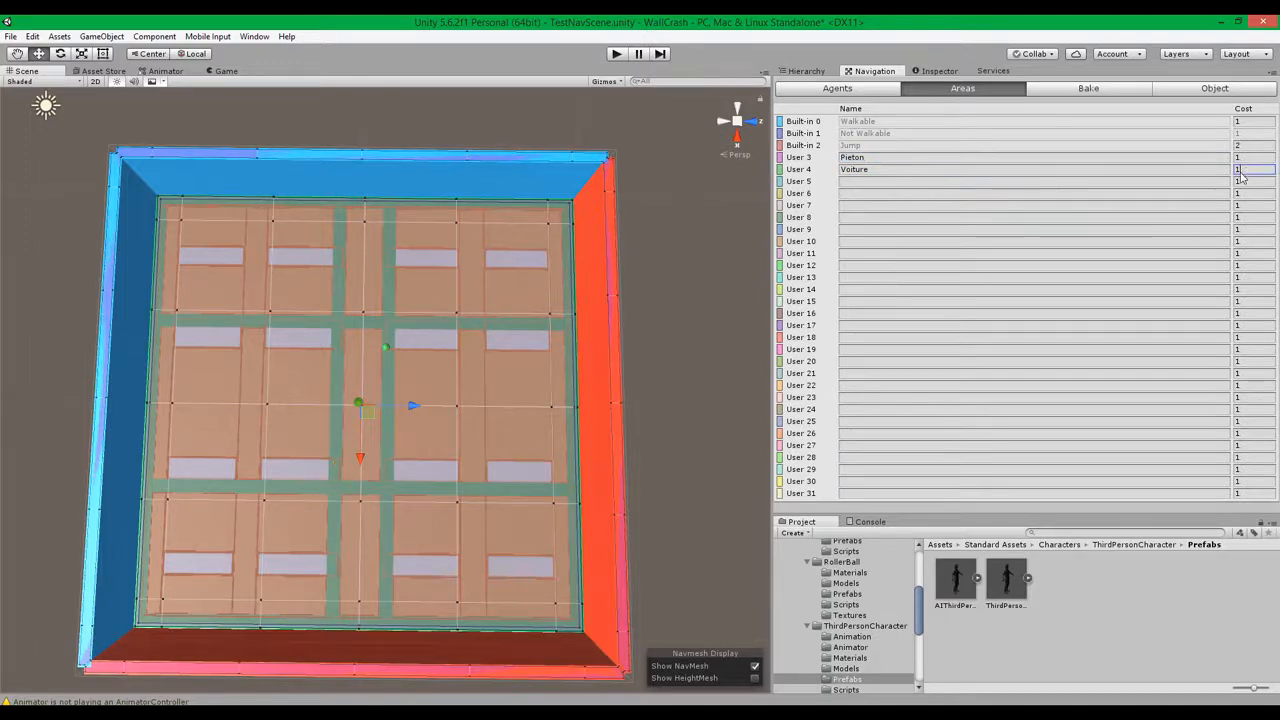
pyautogui.click(1187, 168)
pyautogui.click(1174, 214)
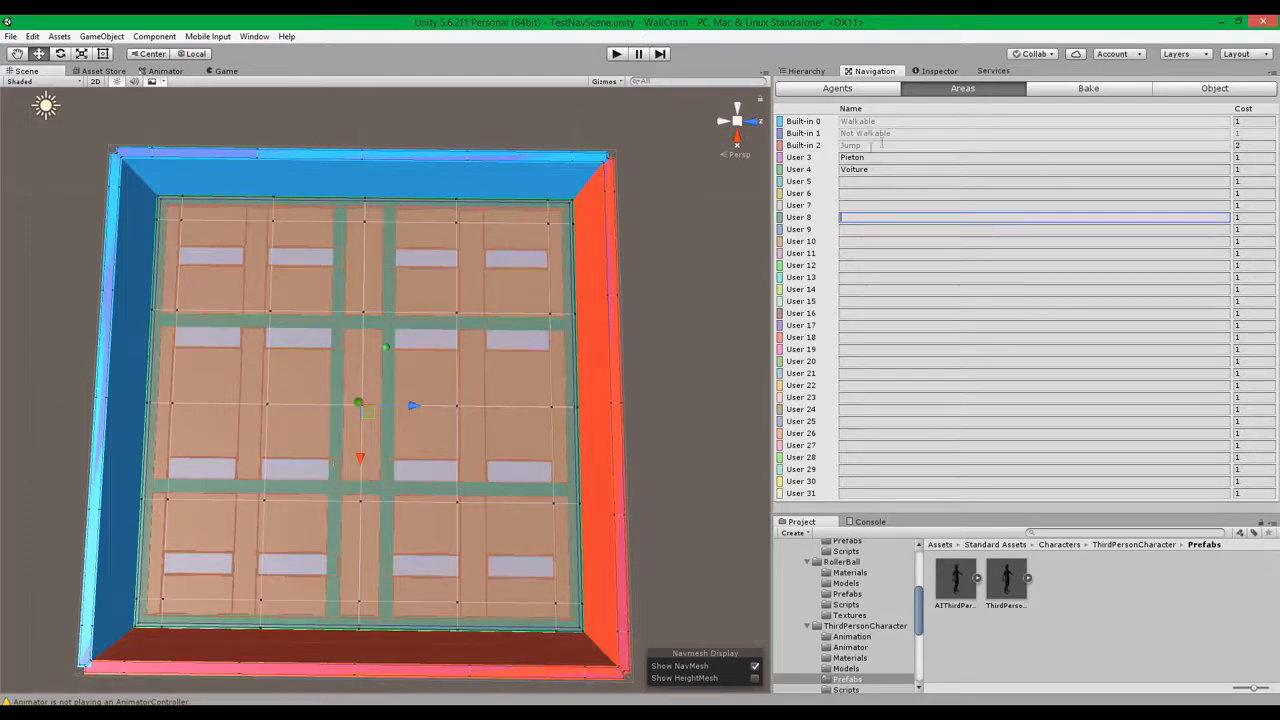
pyautogui.click(1240, 145)
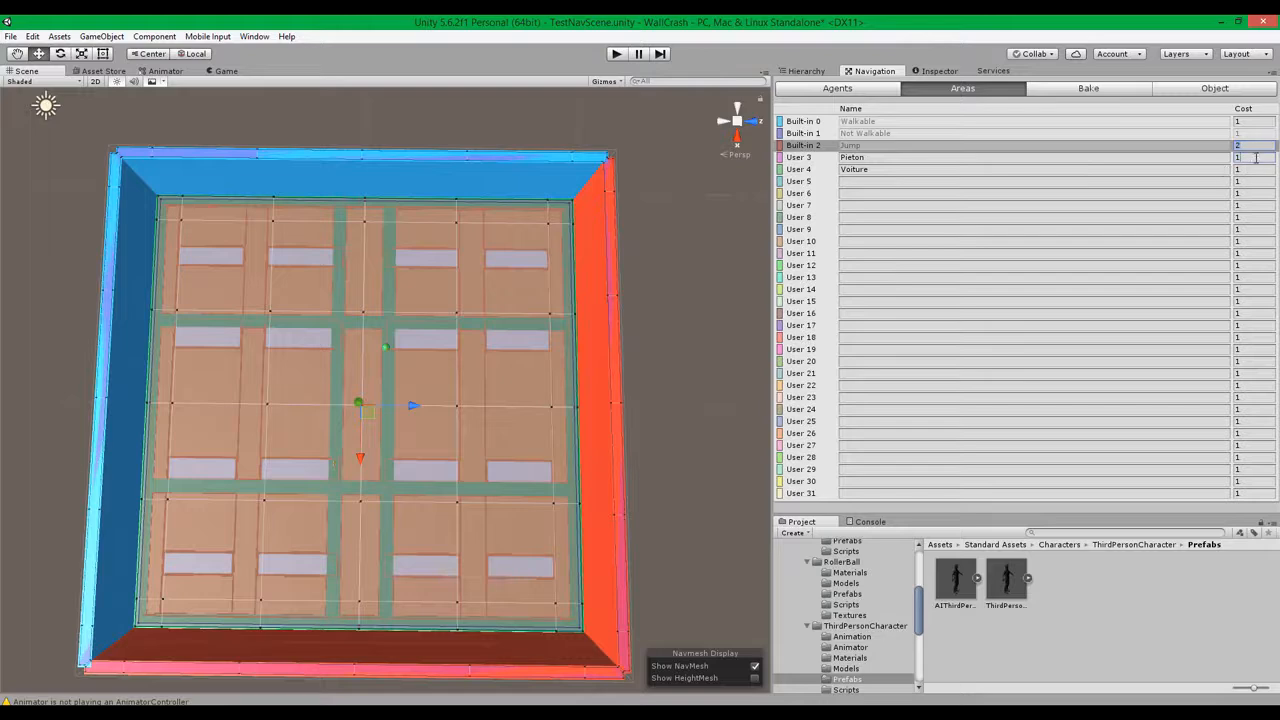
pyautogui.click(1089, 169)
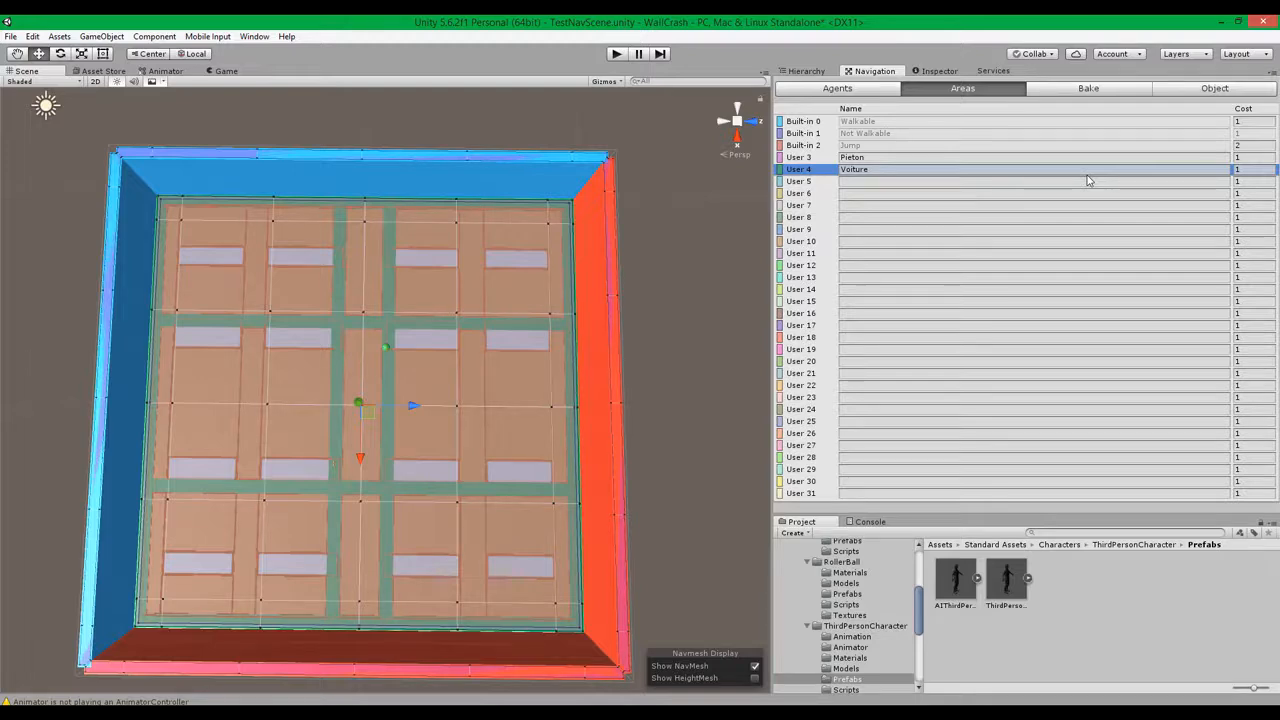
pyautogui.click(1100, 181)
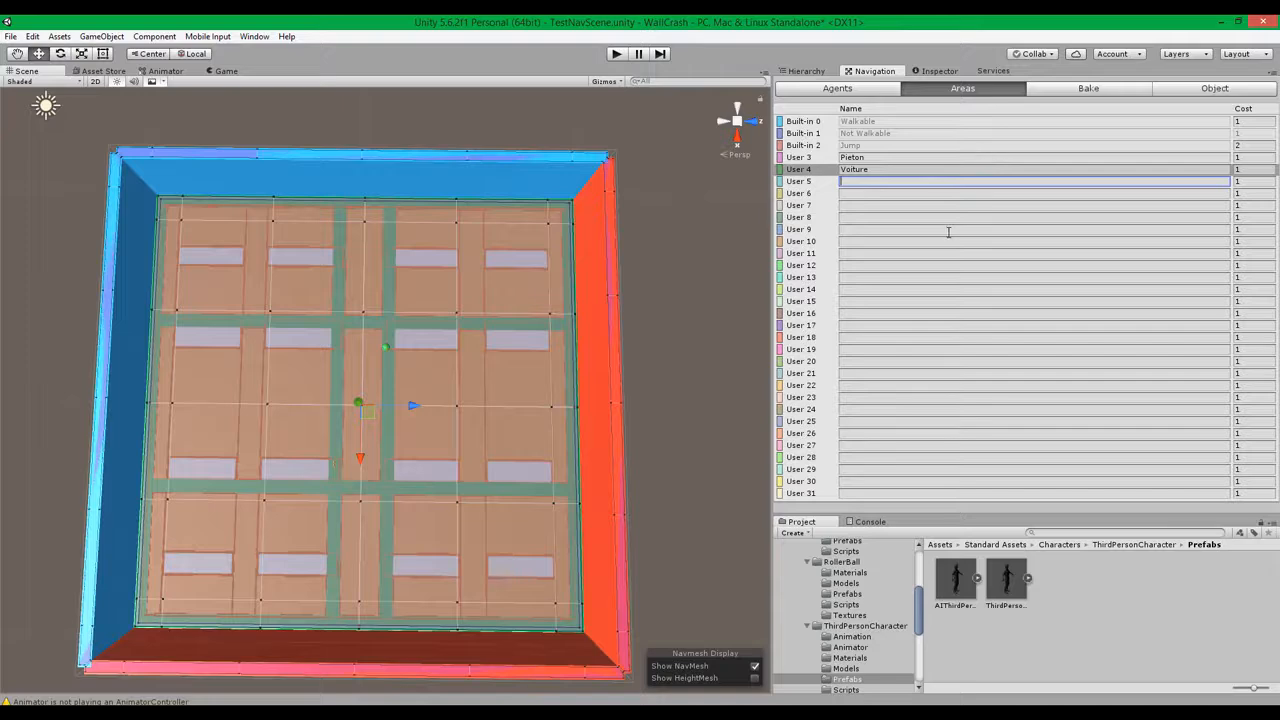
# Look over the navigation Object and Bake settings and the Voiture agent type's parameters
pyautogui.click(1205, 88)
pyautogui.click(1094, 89)
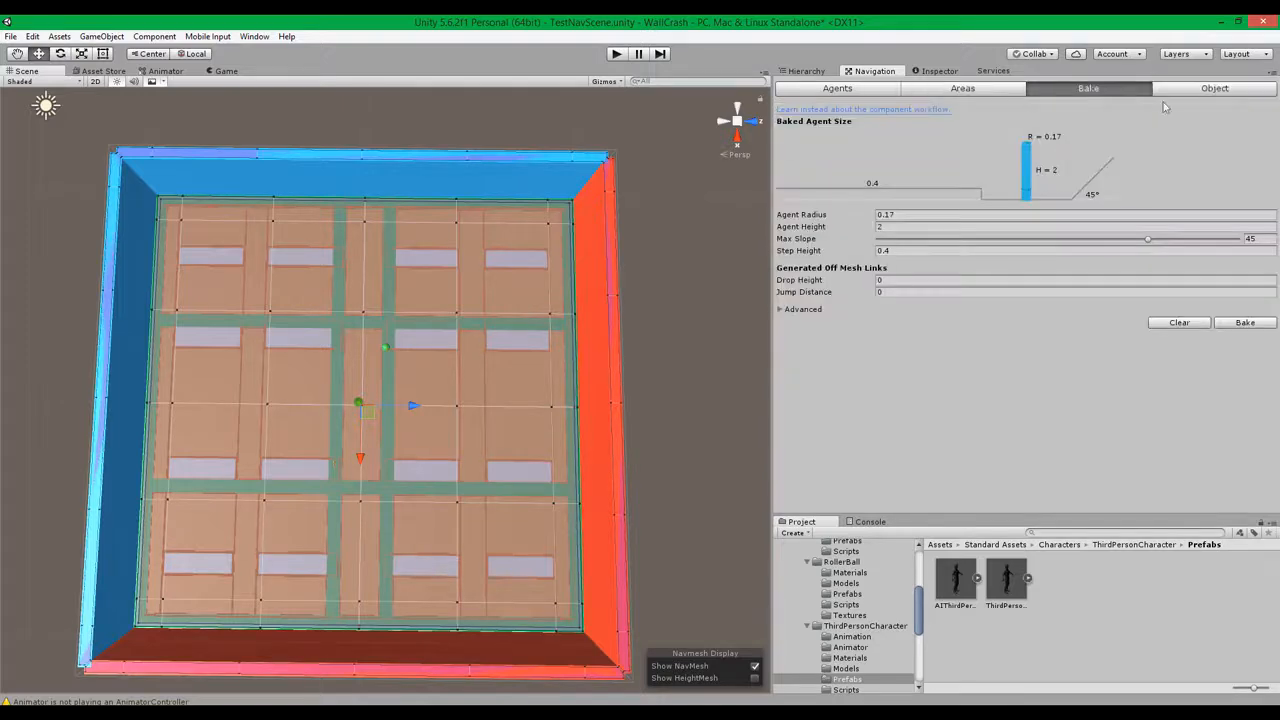
pyautogui.click(963, 88)
pyautogui.click(837, 88)
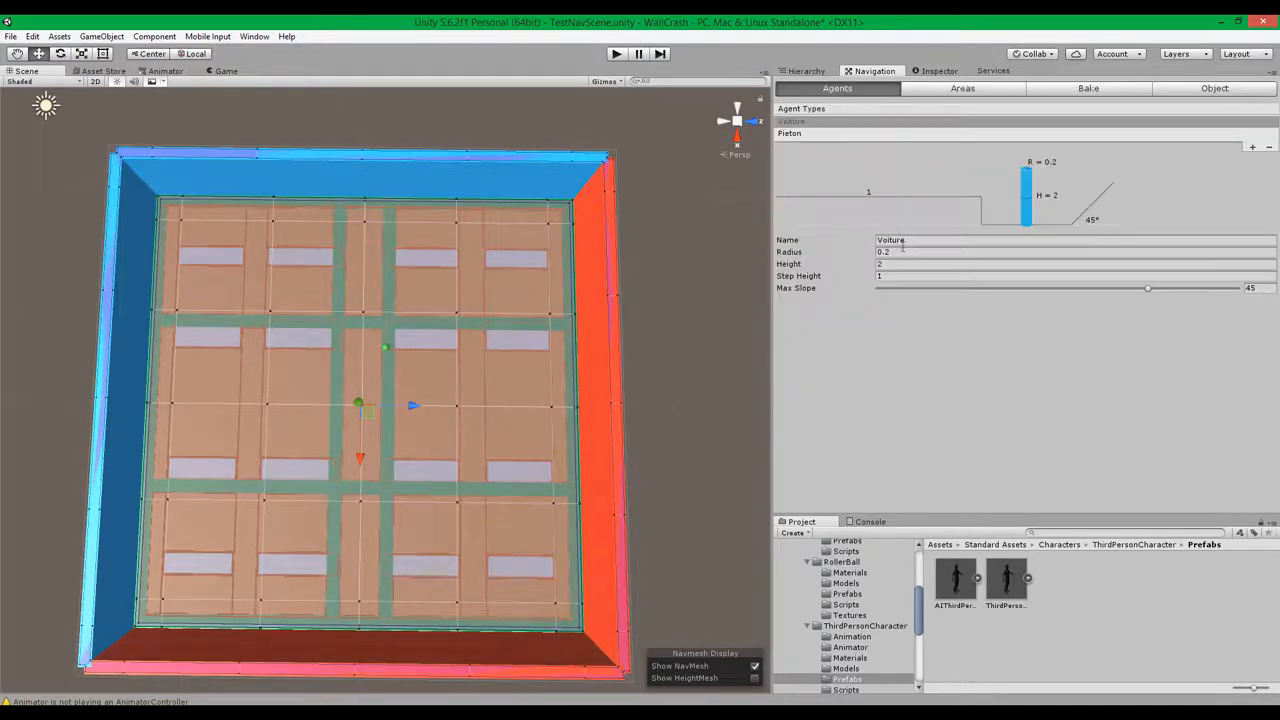
# Collapse the ZoneVoiture group in the scene hierarchy and compare the ZoneVoiture and ZonePieton parent objects
pyautogui.click(804, 71)
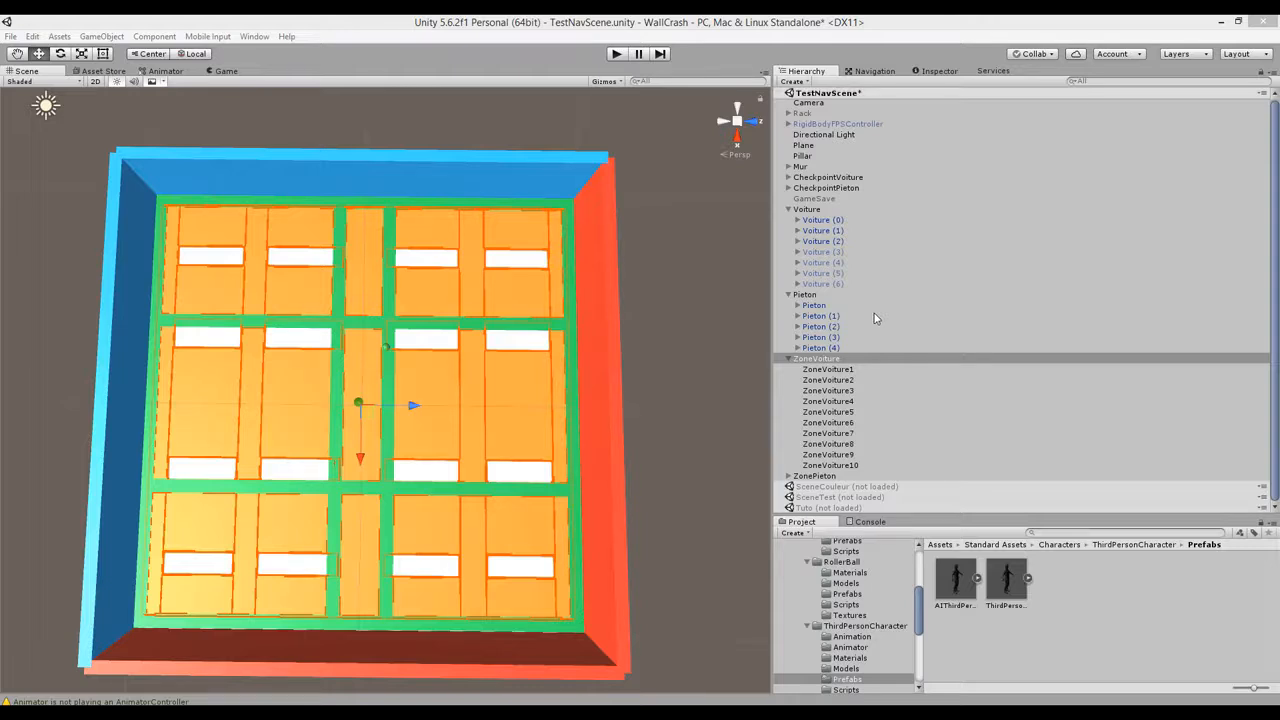
pyautogui.click(838, 369)
pyautogui.click(789, 359)
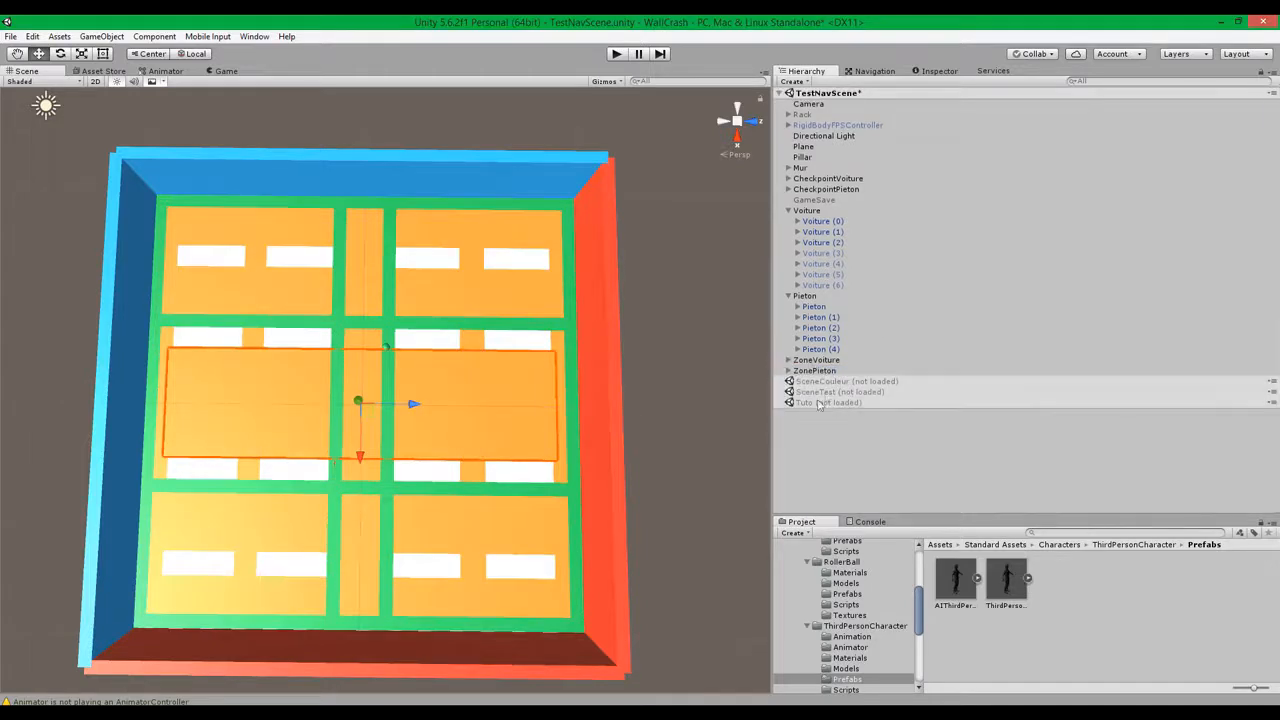
pyautogui.click(814, 360)
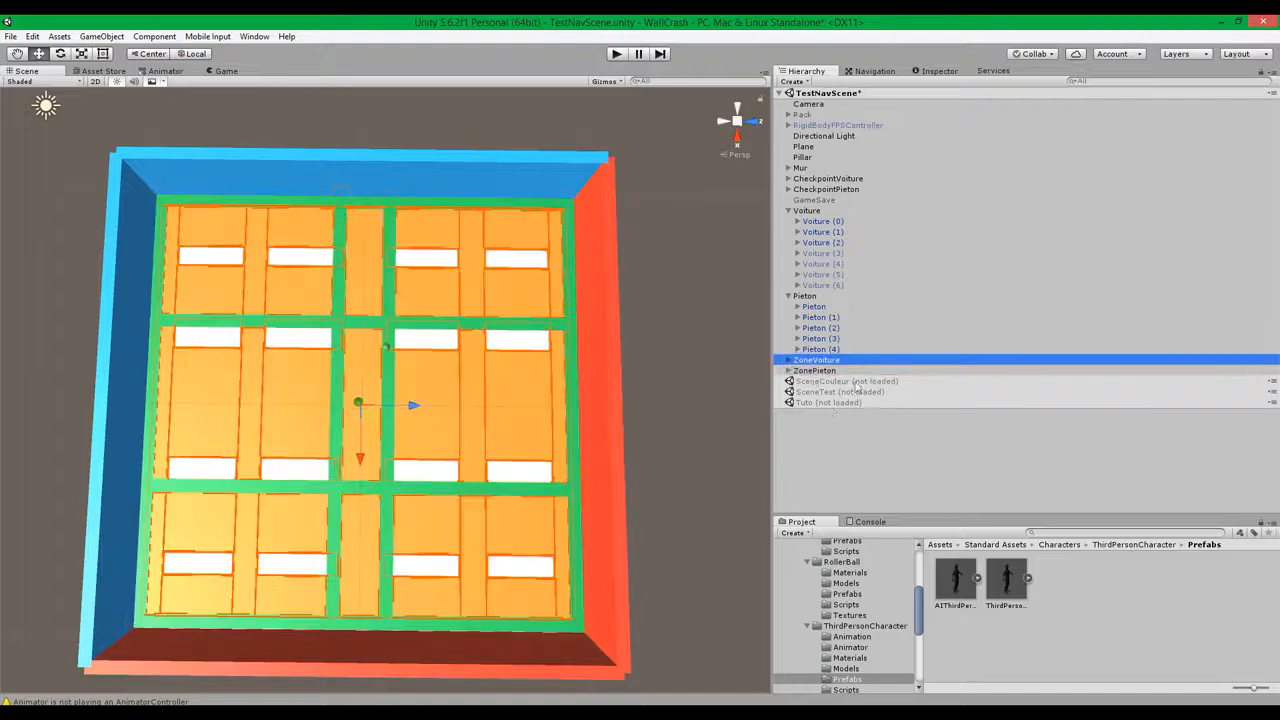
pyautogui.click(813, 370)
pyautogui.click(812, 360)
pyautogui.click(812, 370)
# Add a NavMeshSurface component to the ZoneVoiture parent object with the agent type Voiture
pyautogui.click(812, 360)
pyautogui.click(789, 360)
pyautogui.click(789, 360)
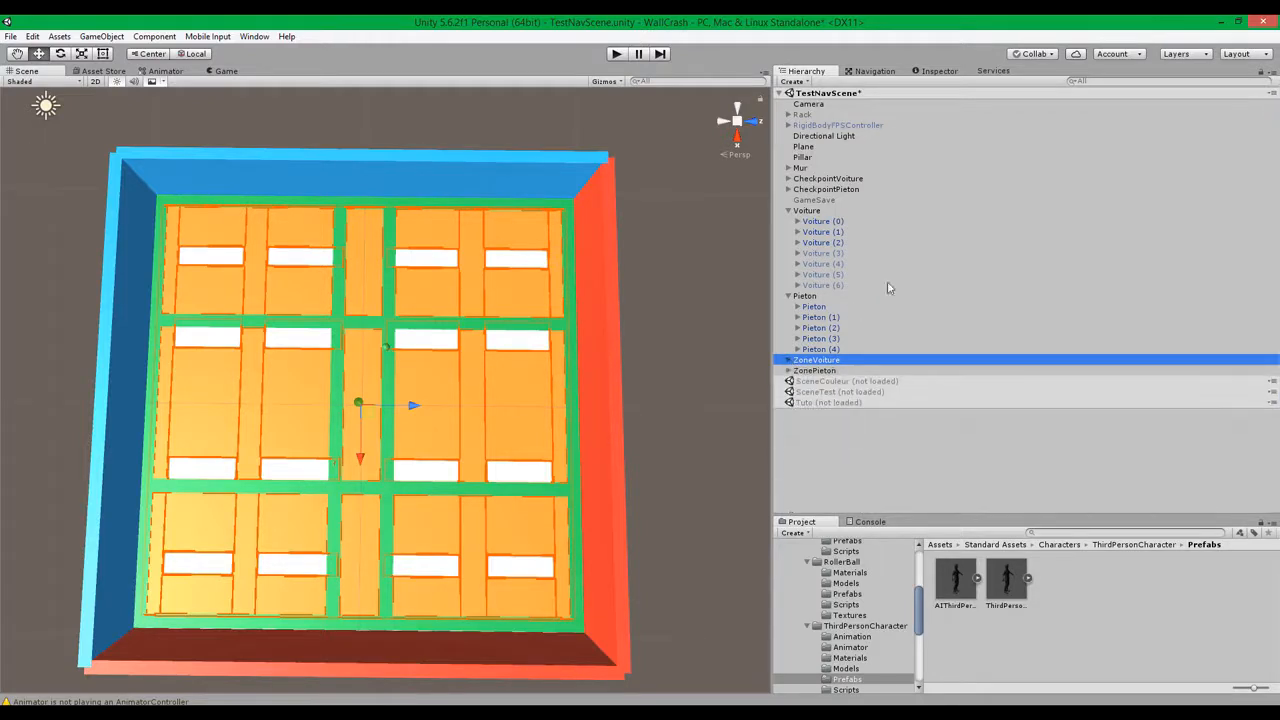
pyautogui.click(929, 72)
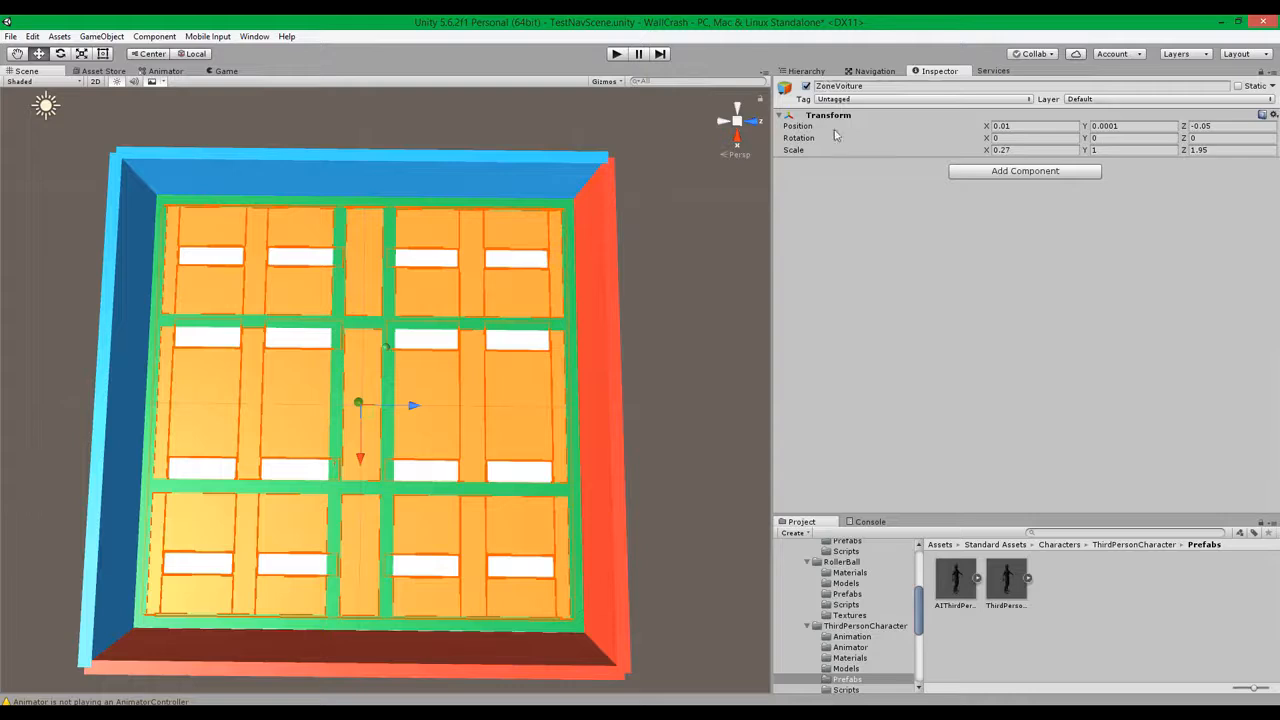
pyautogui.click(1015, 176)
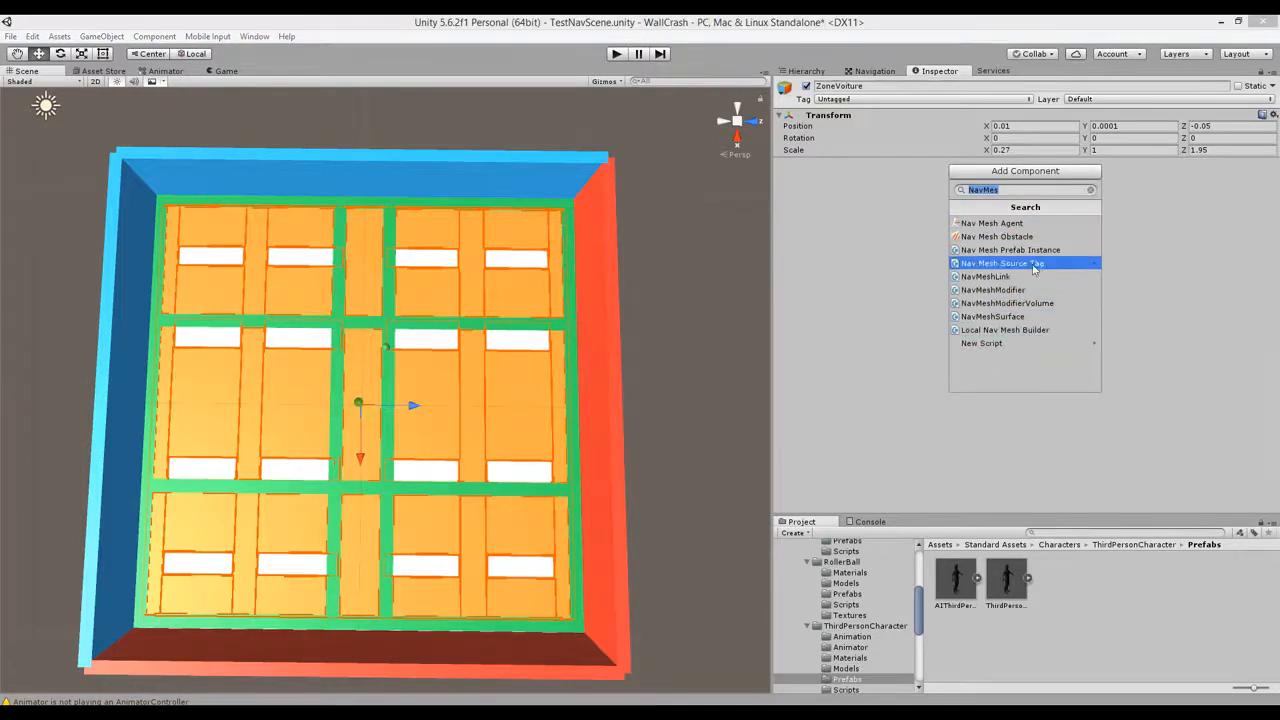
pyautogui.click(976, 318)
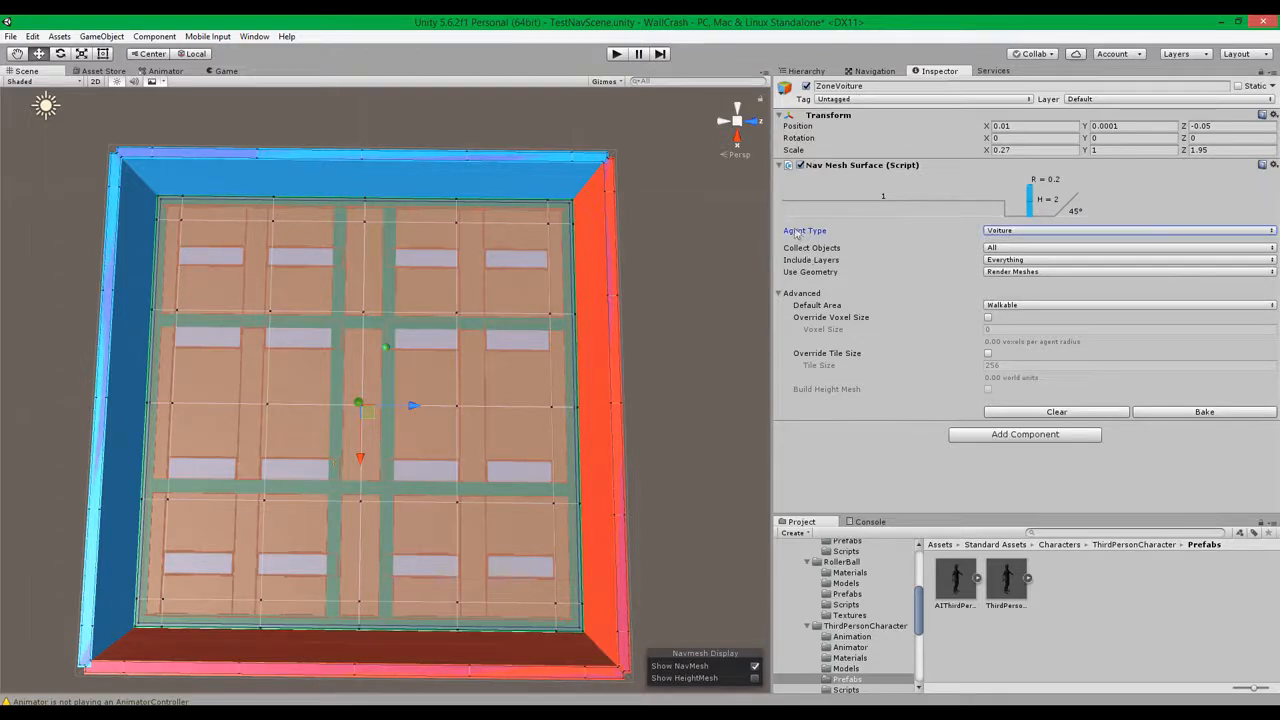
pyautogui.click(1033, 232)
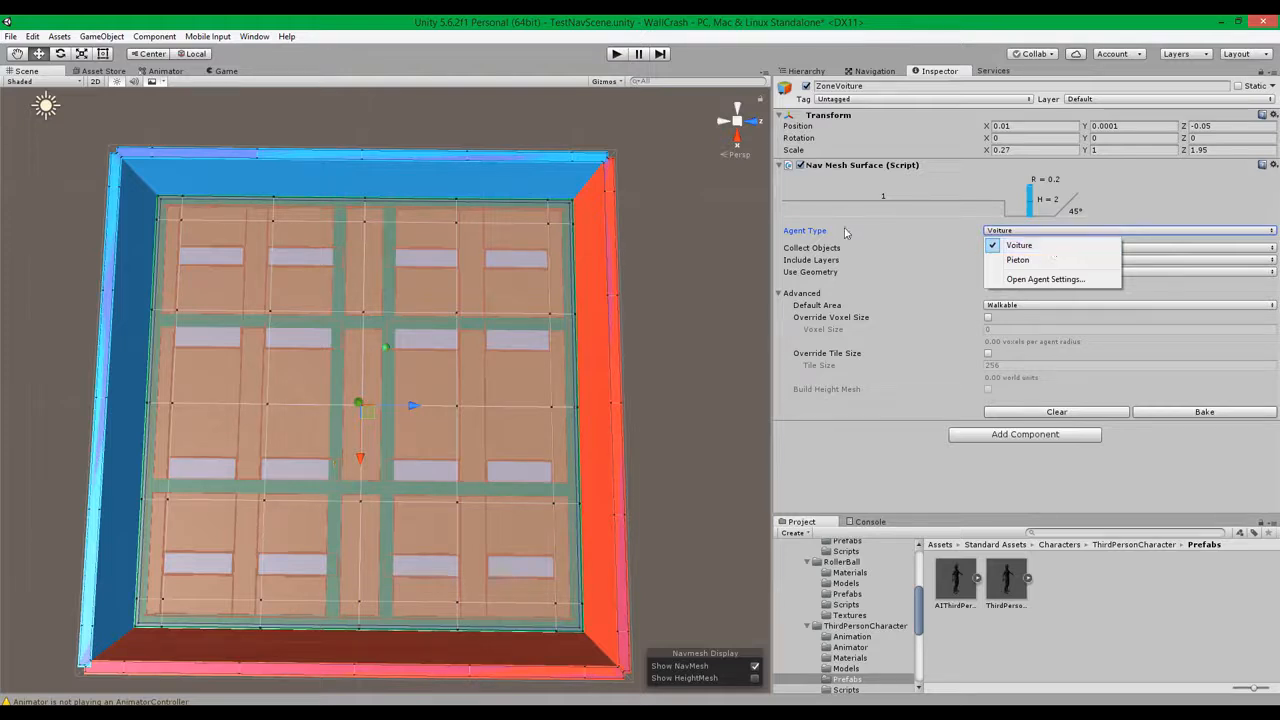
pyautogui.click(1049, 248)
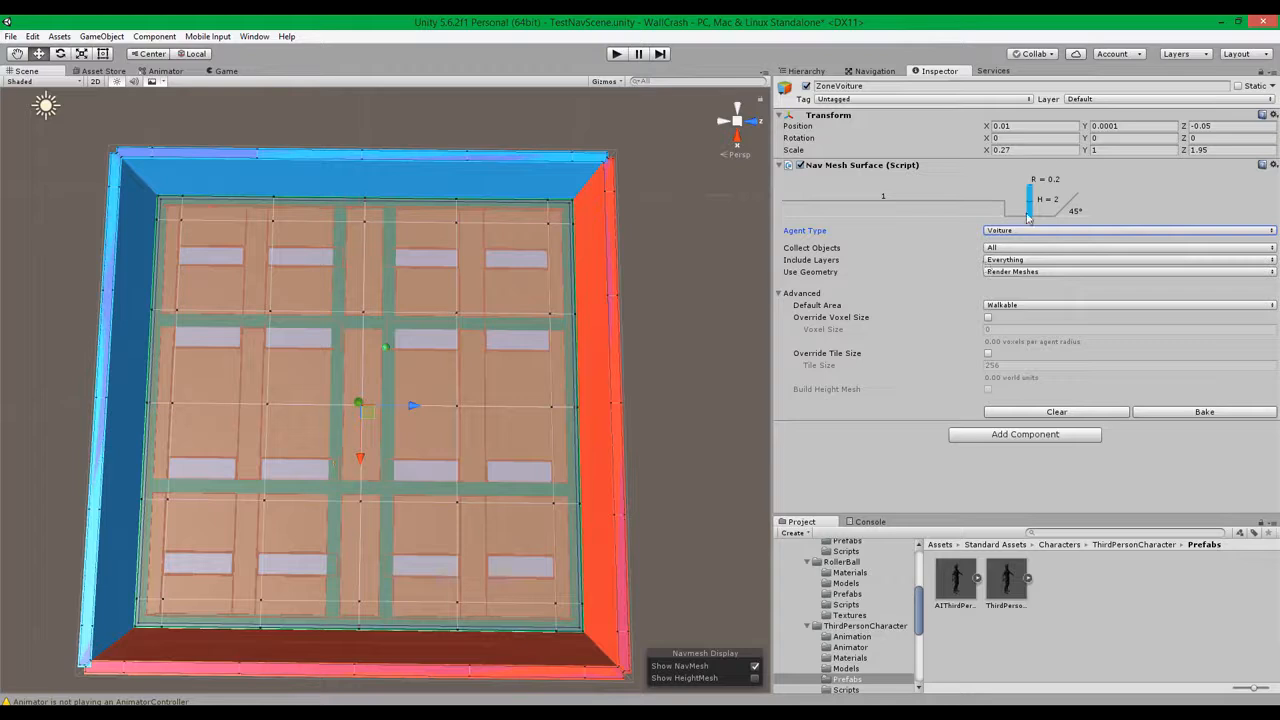
# Set Collect Objects to Children on ZoneVoiture's Nav Mesh Surface
pyautogui.click(846, 252)
pyautogui.click(1014, 249)
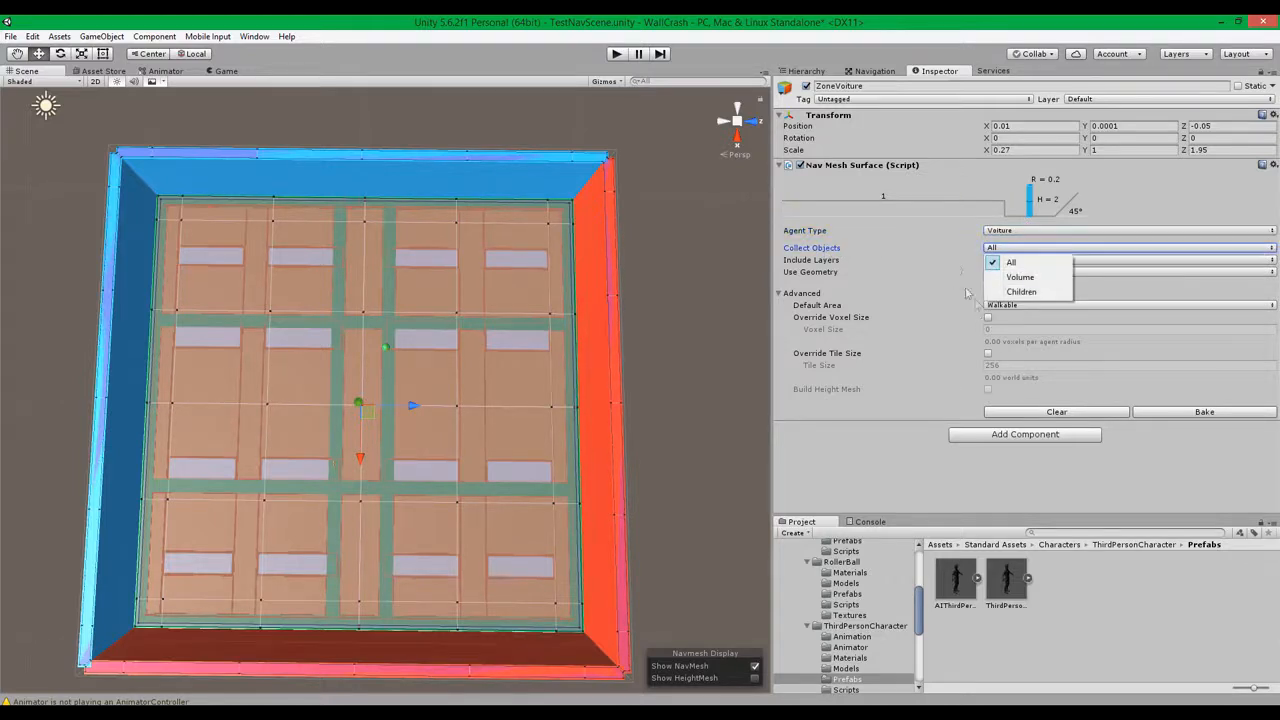
pyautogui.click(1044, 279)
pyautogui.click(1030, 247)
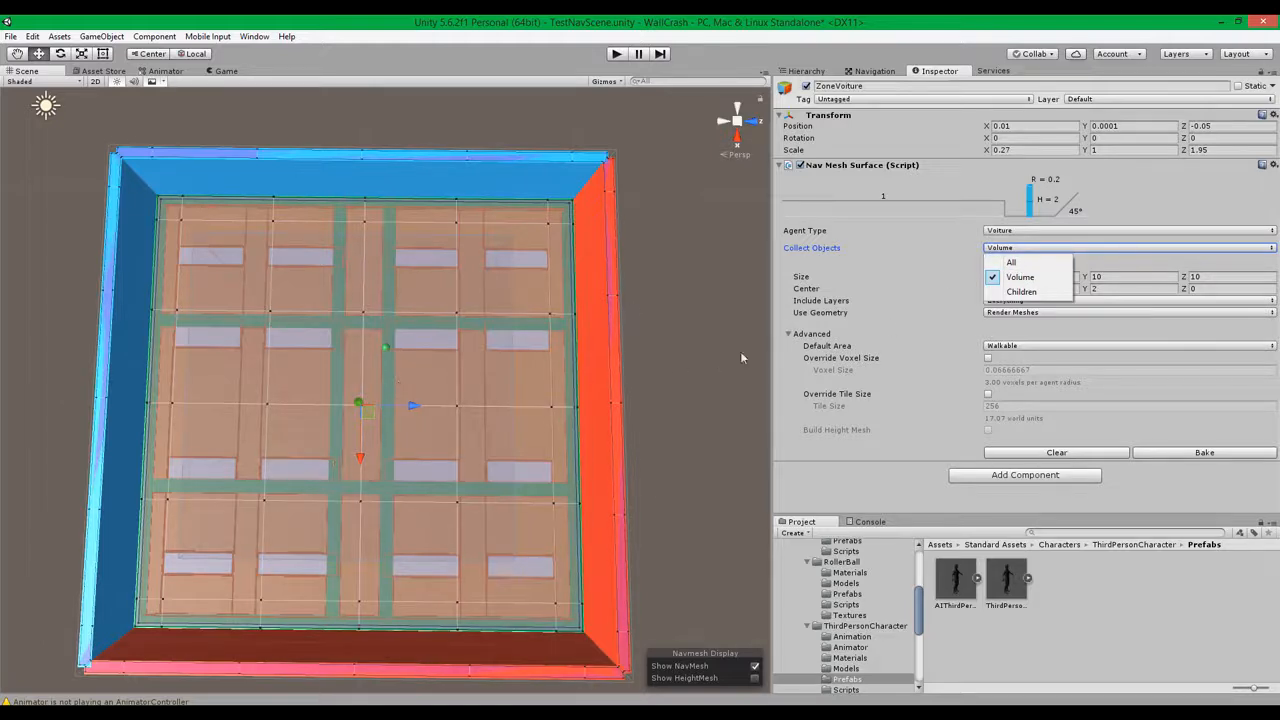
pyautogui.click(1025, 292)
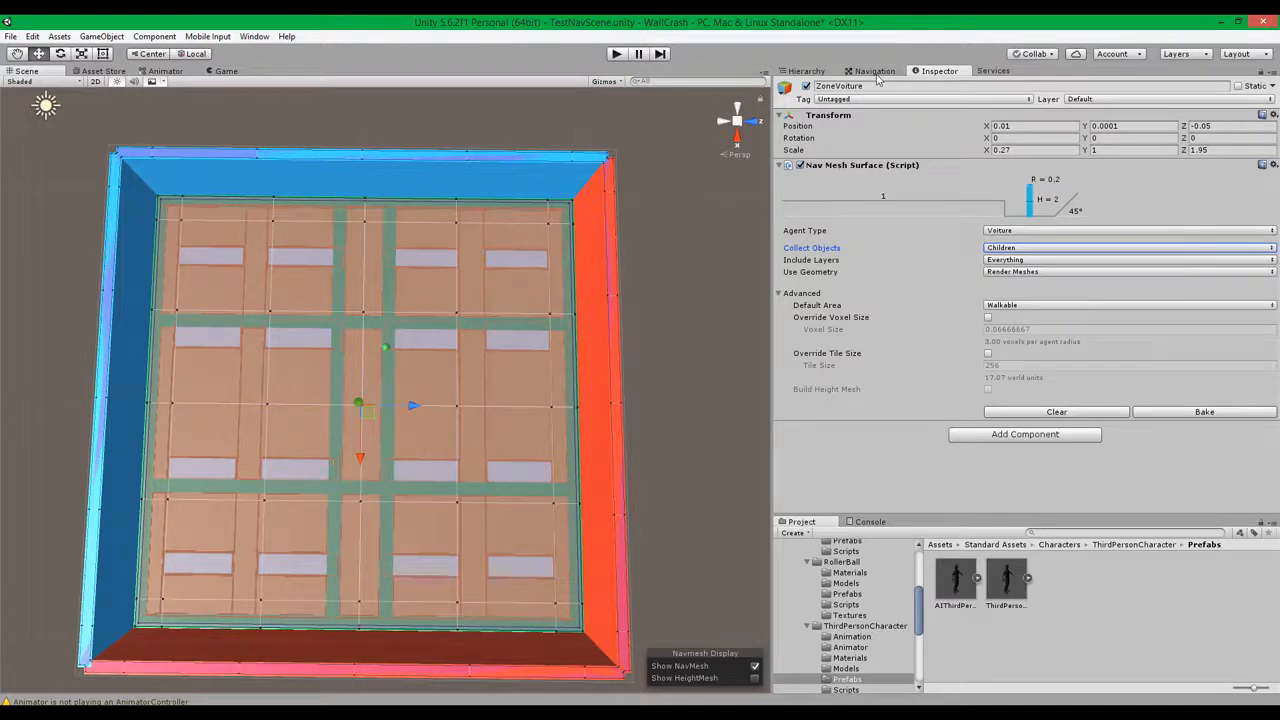
# Review the child zones grouped under ZoneVoiture and return to the parent's Nav Mesh Surface settings
pyautogui.click(818, 72)
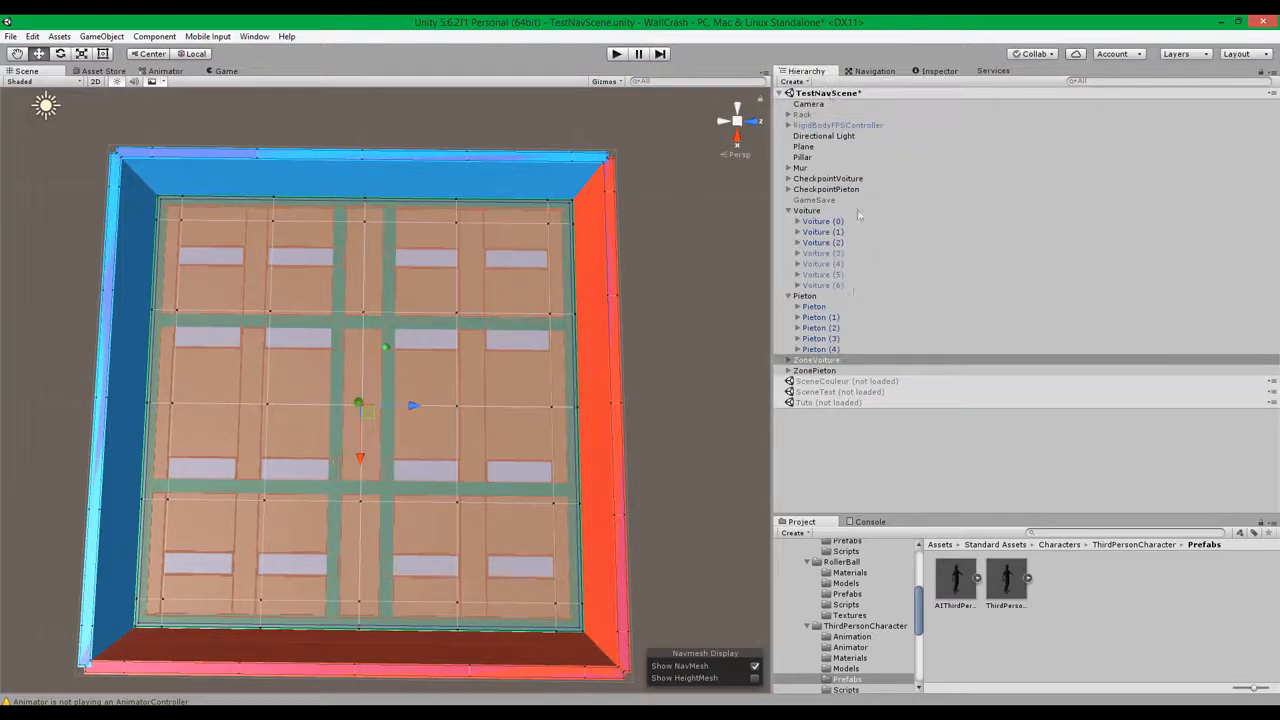
pyautogui.click(789, 361)
pyautogui.click(839, 370)
pyautogui.click(852, 413)
pyautogui.click(853, 370)
pyautogui.click(846, 360)
pyautogui.click(848, 444)
pyautogui.click(848, 412)
pyautogui.click(830, 361)
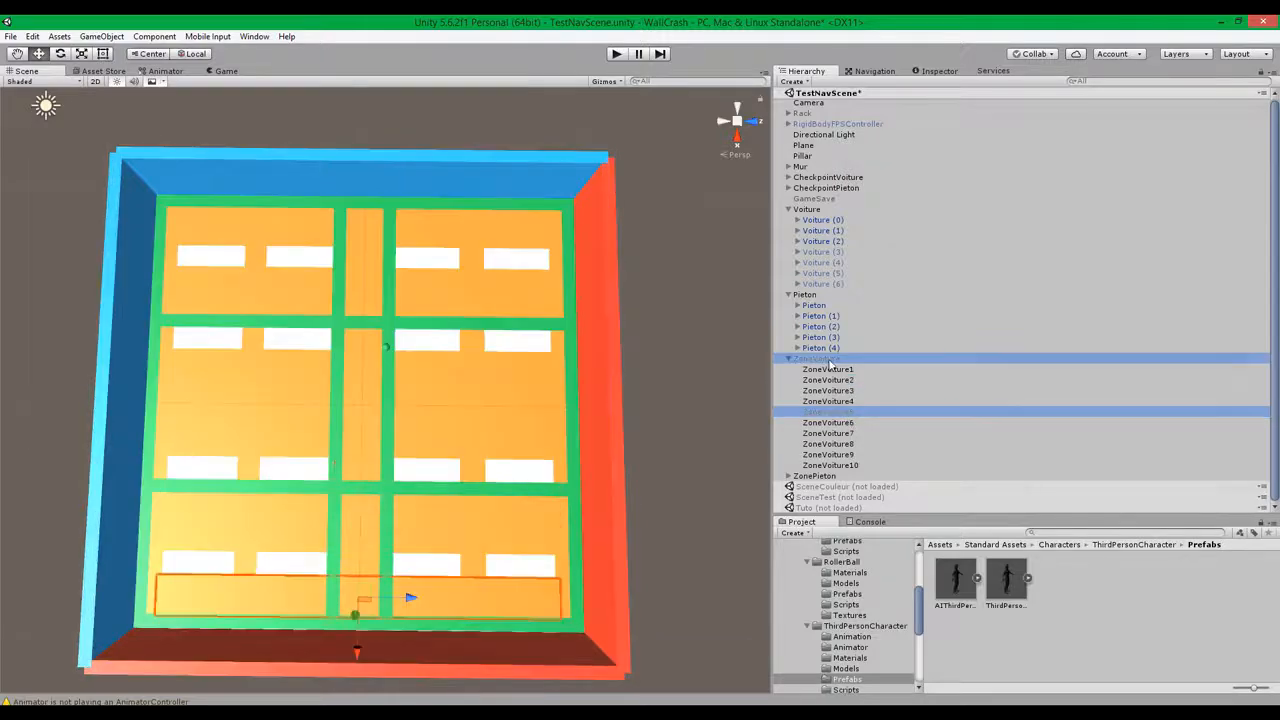
pyautogui.click(939, 71)
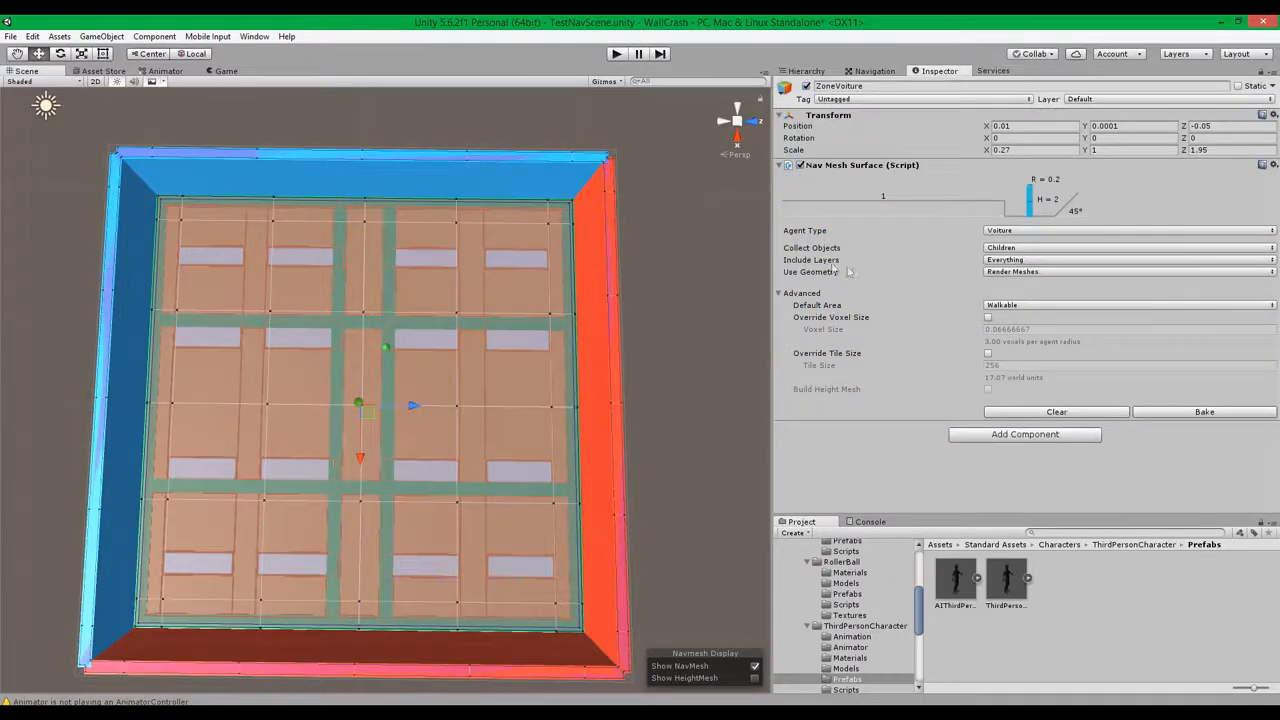
# Examine the Include Layers options of ZoneVoiture's Nav Mesh Surface, keeping Everything
pyautogui.click(1022, 262)
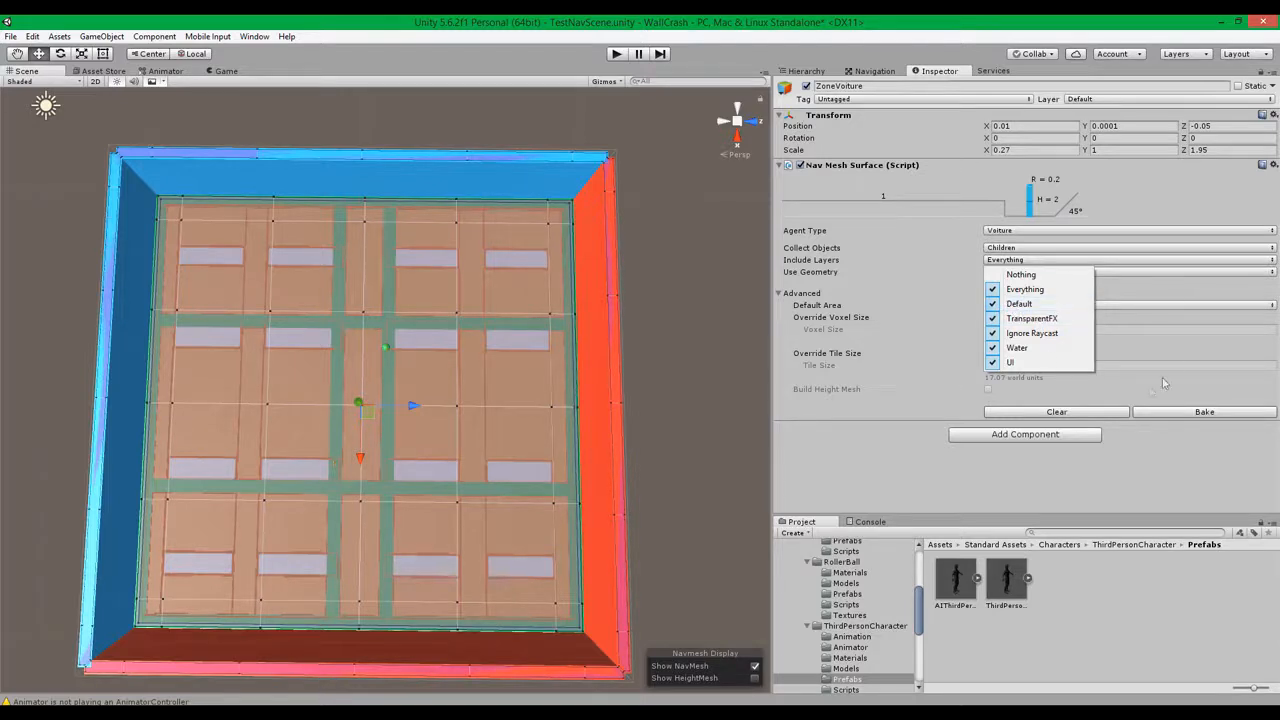
pyautogui.click(782, 277)
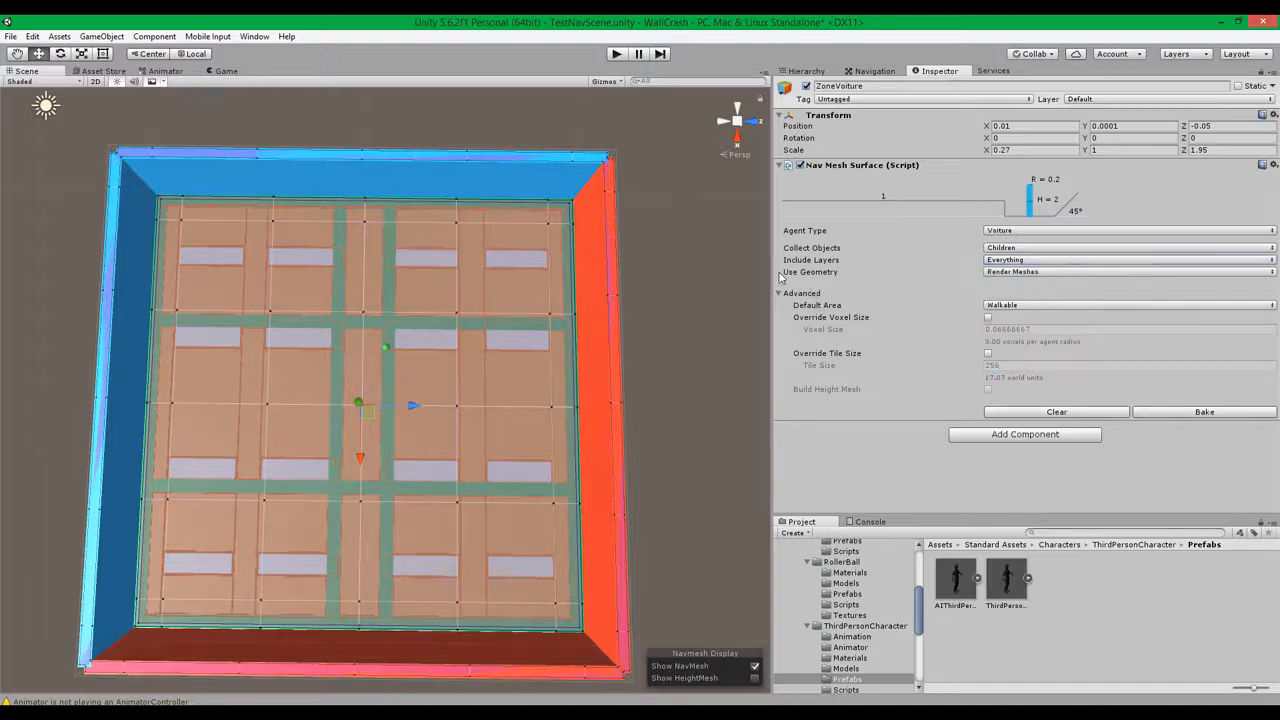
pyautogui.click(1024, 260)
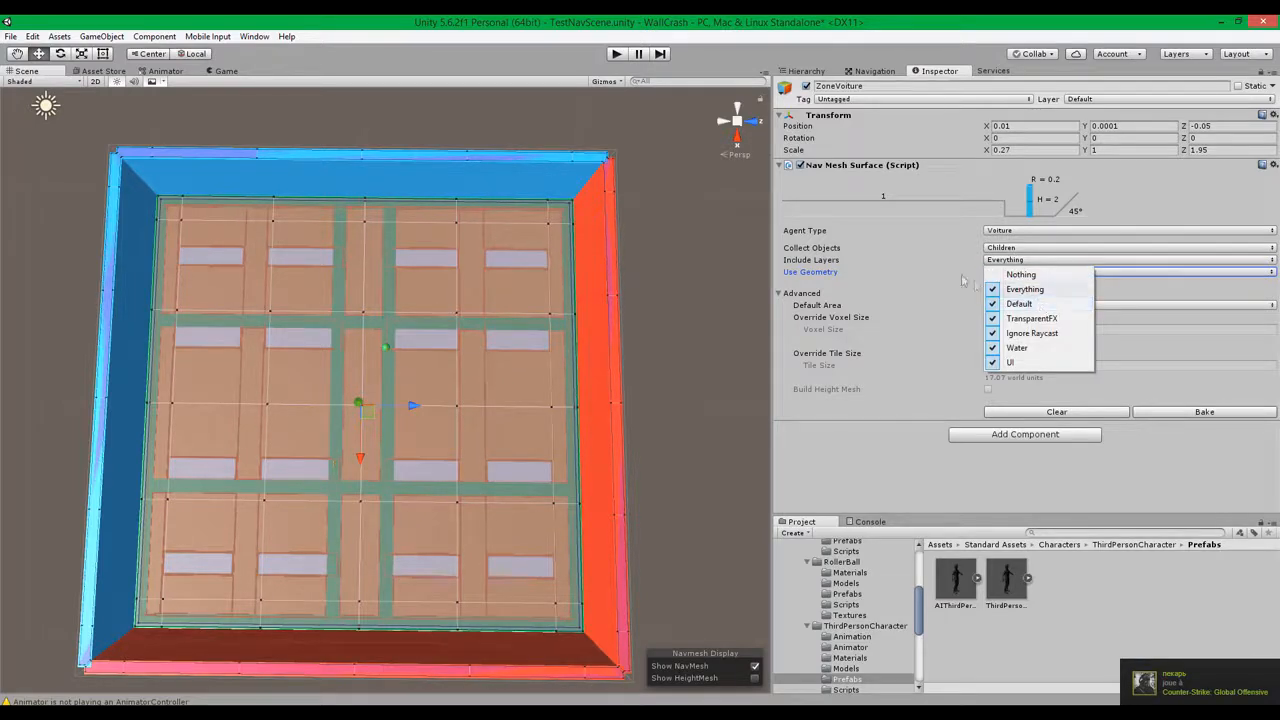
pyautogui.click(901, 276)
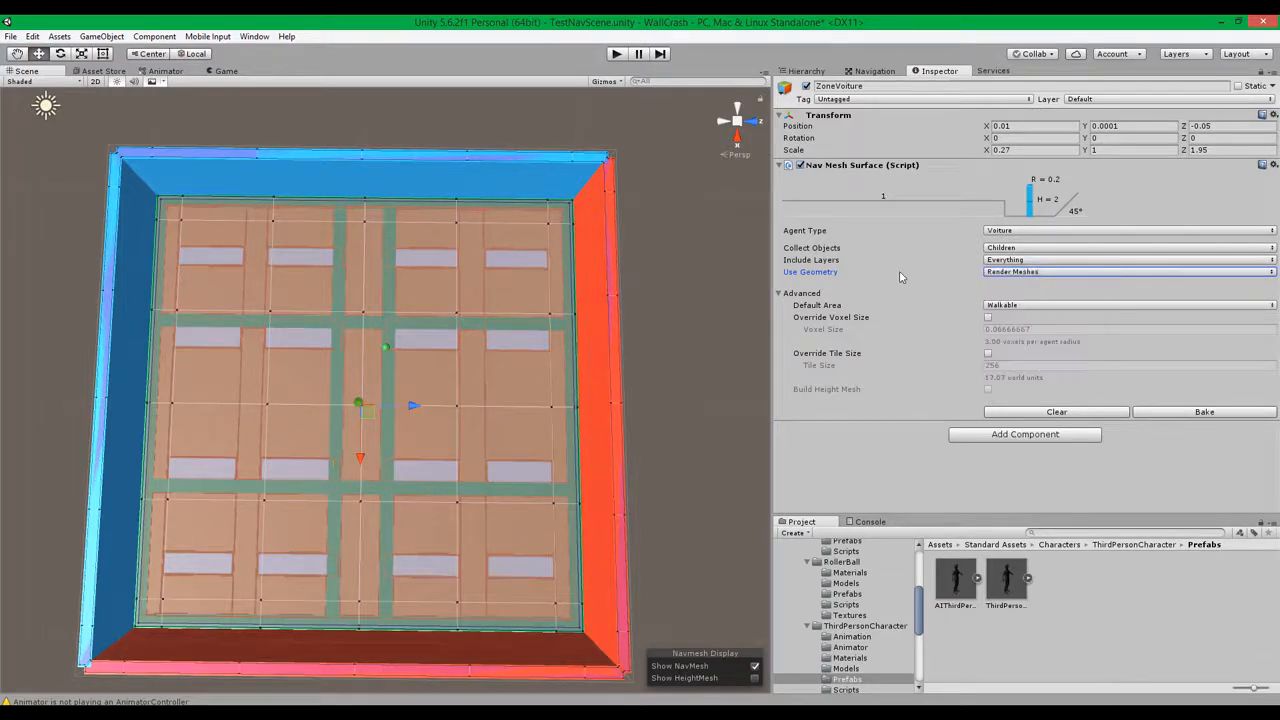
# Compare the Render Meshes and Physics Colliders options for Use Geometry on ZoneVoiture's Nav Mesh Surface, keeping Render Meshes
pyautogui.click(1025, 274)
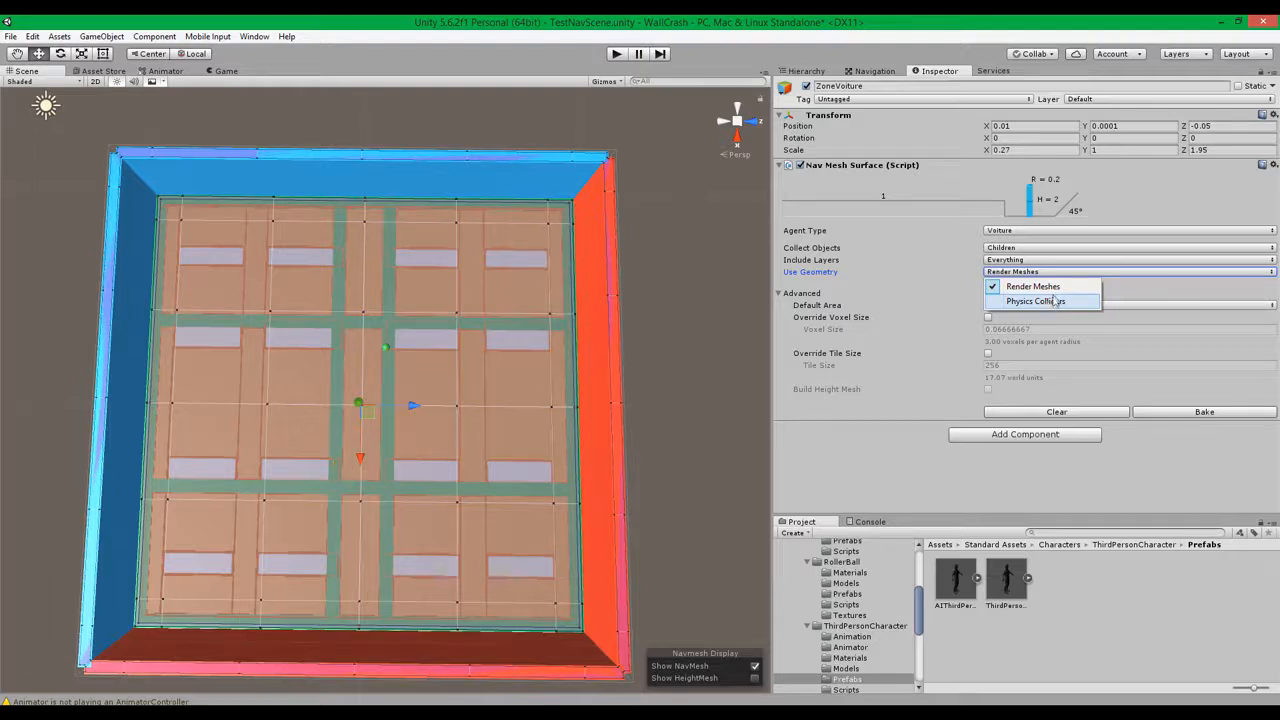
pyautogui.click(1055, 291)
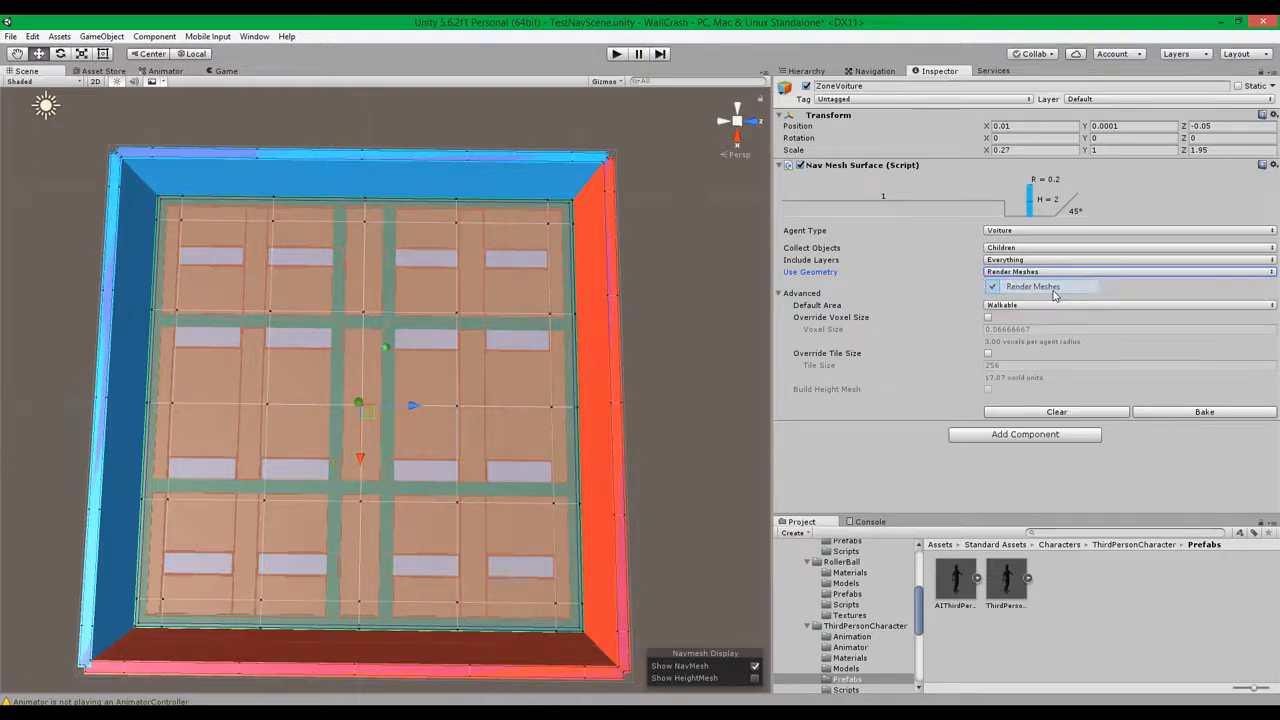
pyautogui.click(1033, 275)
pyautogui.click(1038, 301)
pyautogui.click(1034, 274)
pyautogui.click(1033, 287)
pyautogui.click(1034, 274)
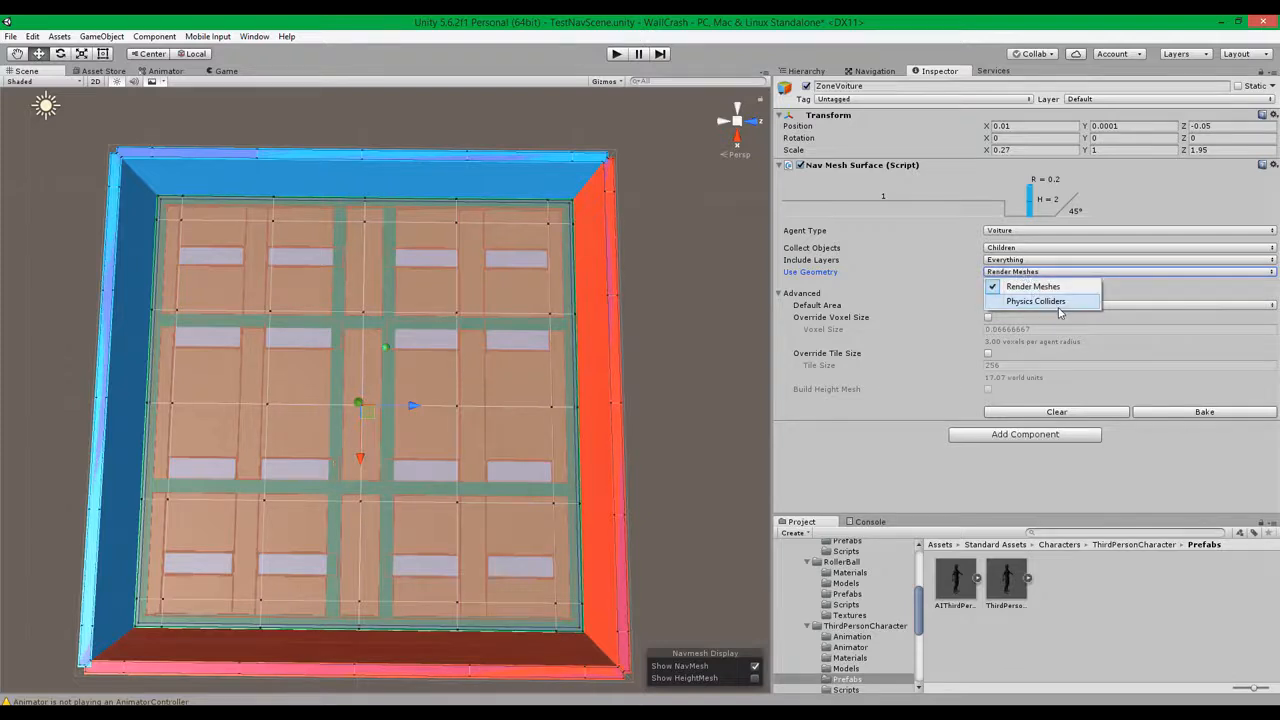
pyautogui.click(1057, 305)
pyautogui.click(1036, 272)
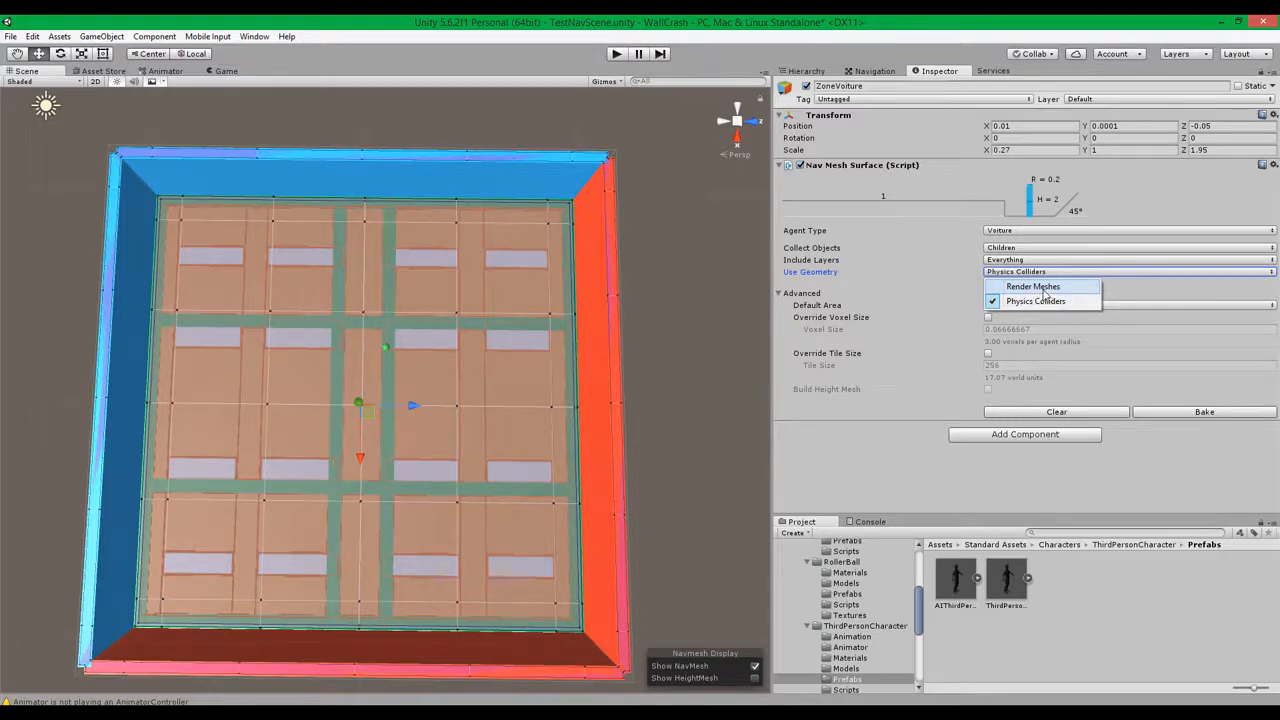
pyautogui.click(1036, 286)
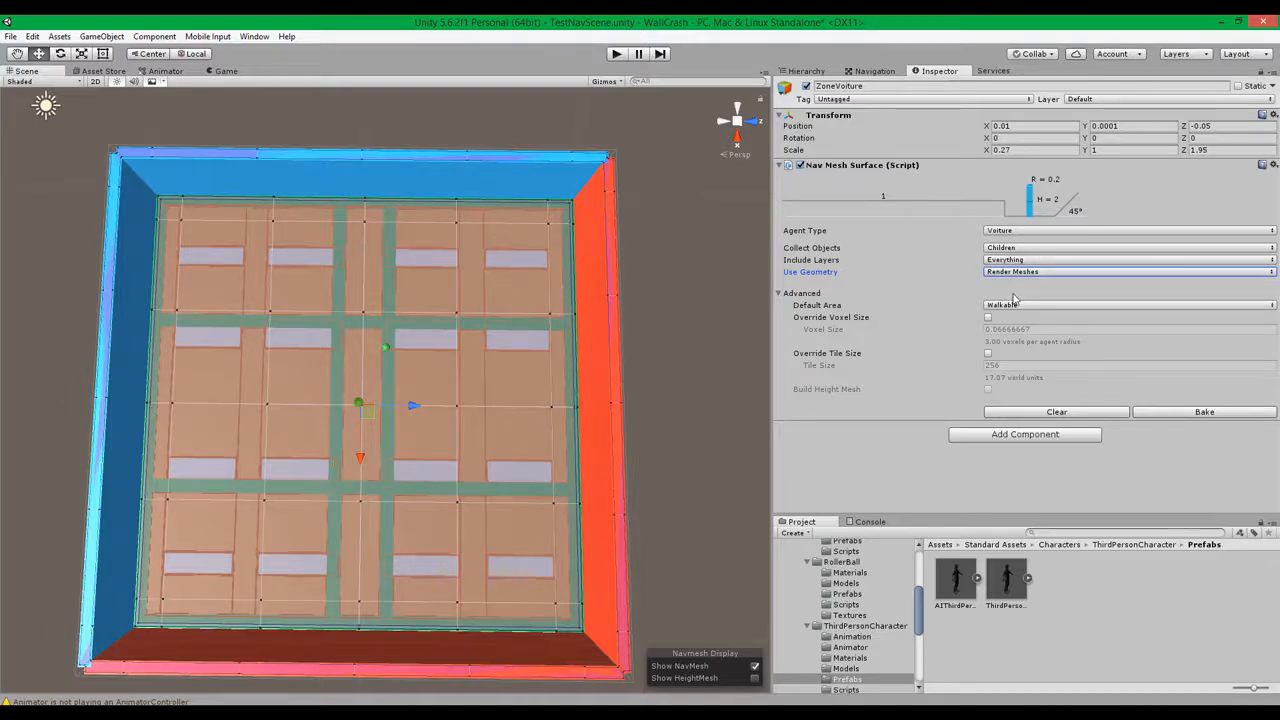
# Set the Default Area of ZoneVoiture's Nav Mesh Surface to Voiture and bake the surface
pyautogui.click(781, 294)
pyautogui.click(781, 294)
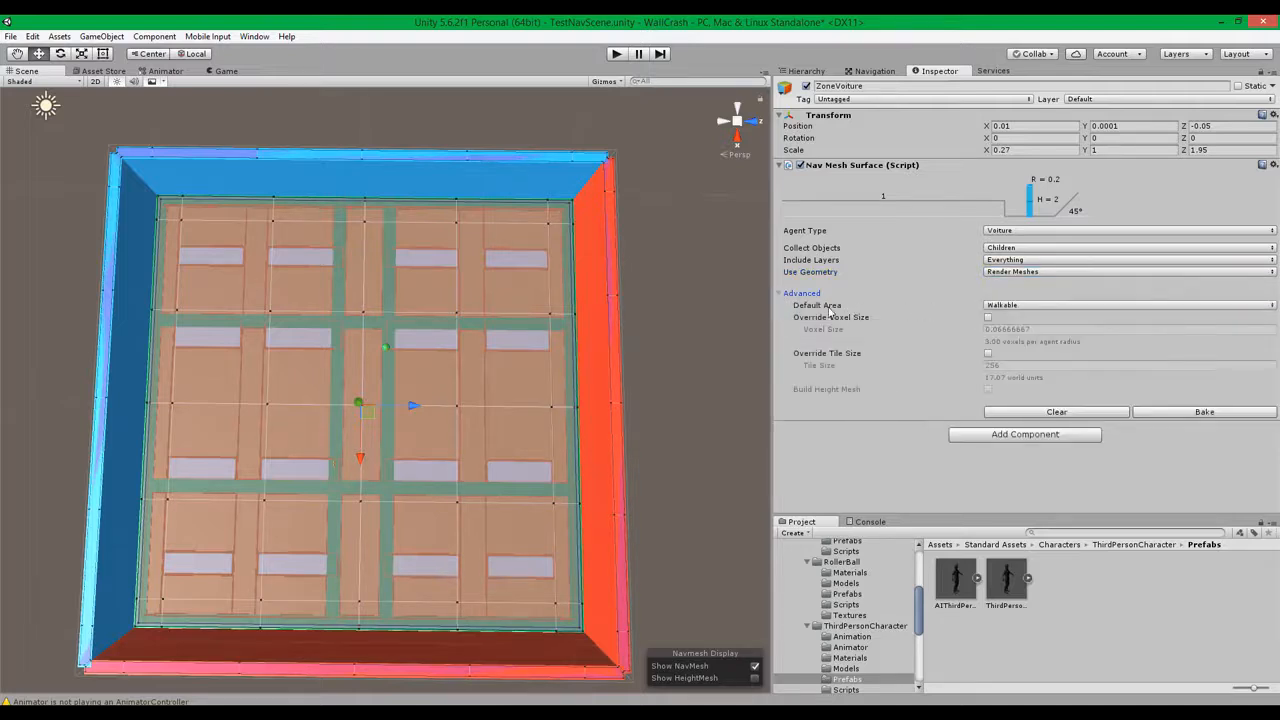
pyautogui.click(1035, 307)
pyautogui.click(830, 309)
pyautogui.click(980, 306)
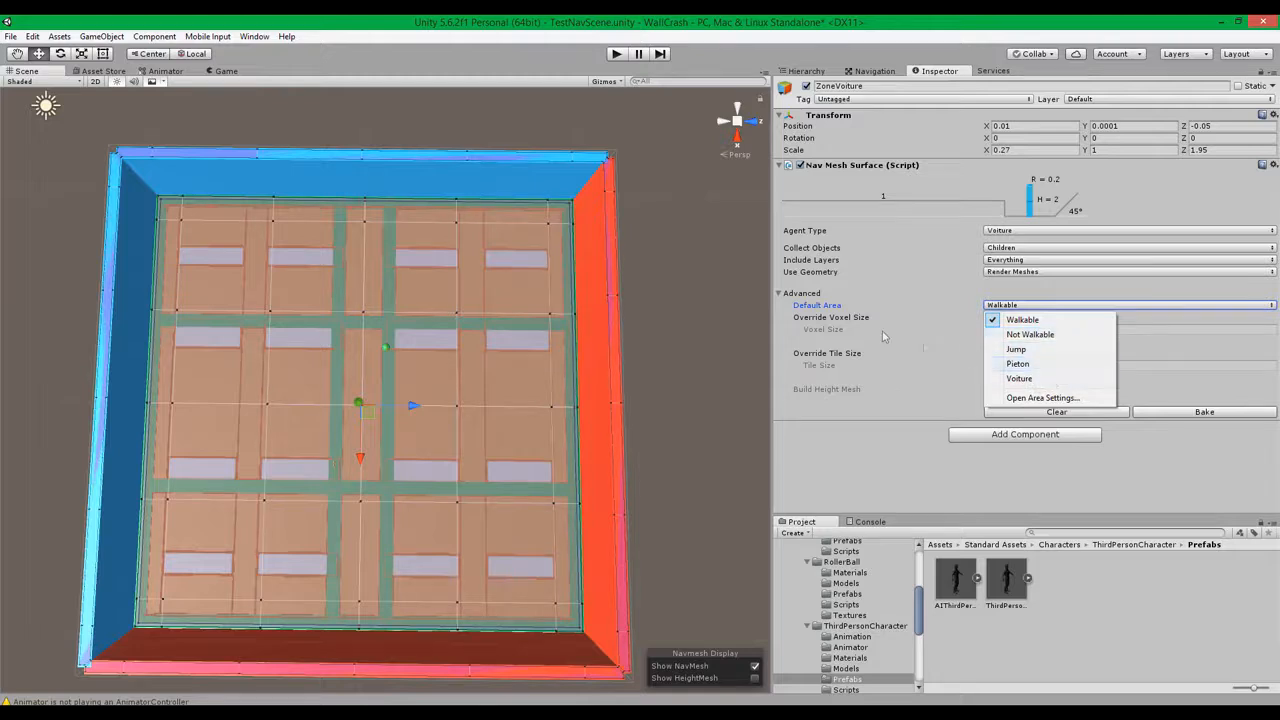
pyautogui.click(925, 317)
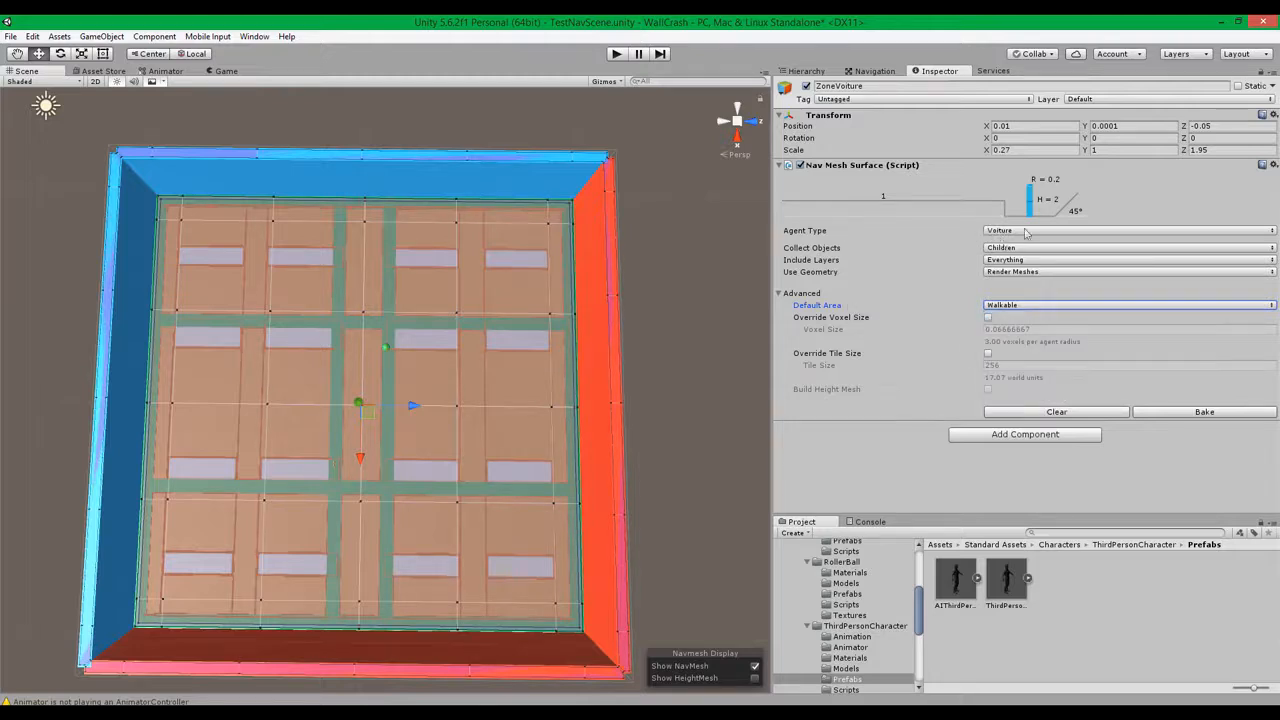
pyautogui.click(1013, 306)
pyautogui.click(1020, 378)
pyautogui.click(1208, 418)
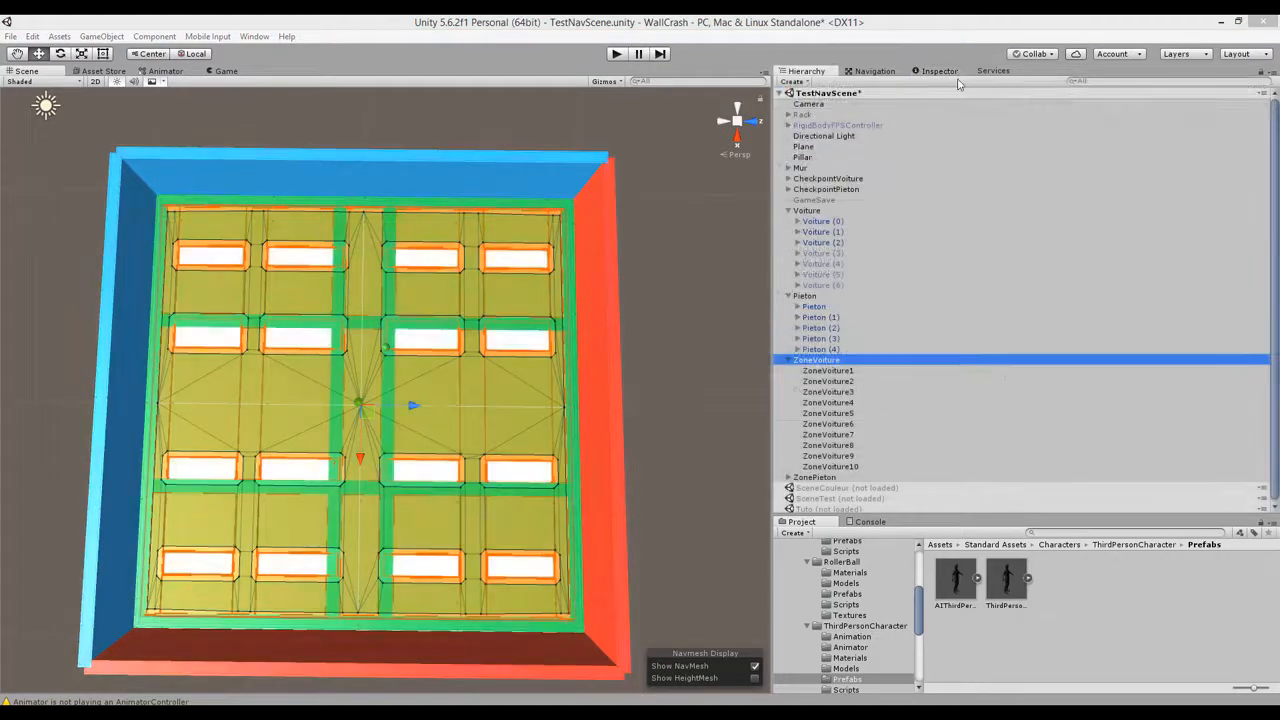
# Deactivate the ZonePieton object so only the car zones and their baked NavMesh are displayed
pyautogui.click(945, 72)
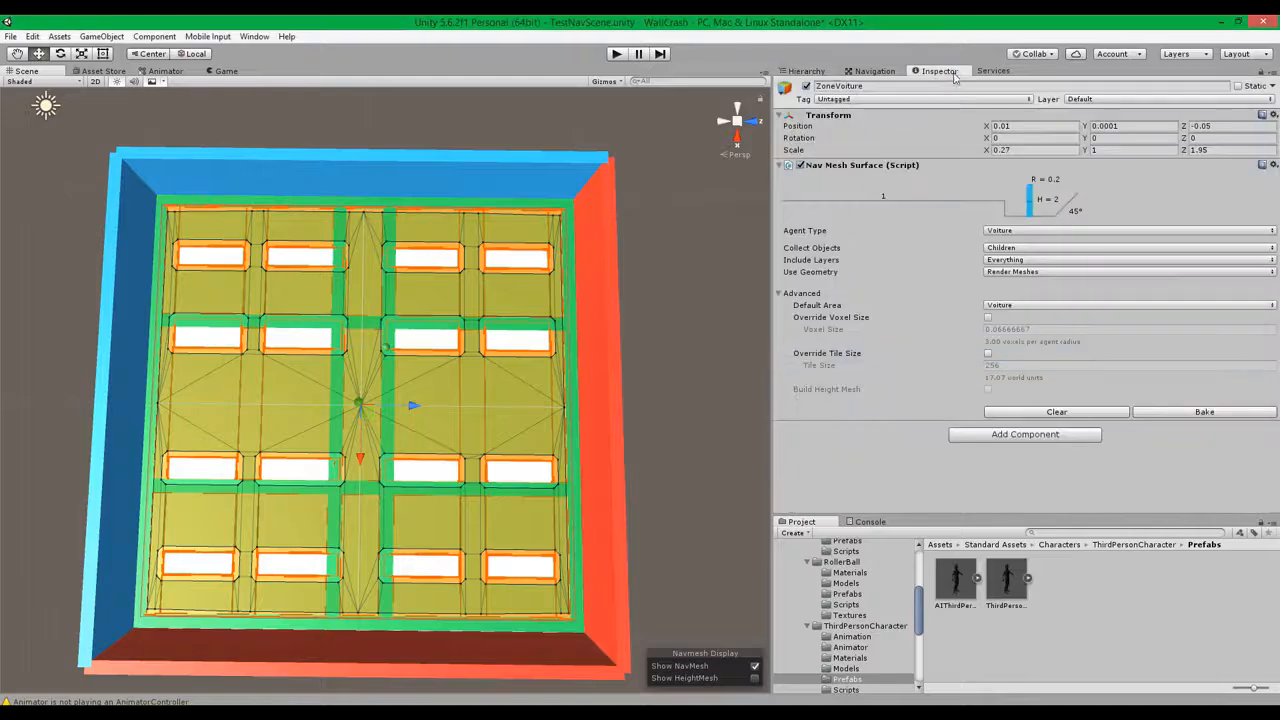
pyautogui.scroll(3, 412, 405)
pyautogui.scroll(4, 419, 414)
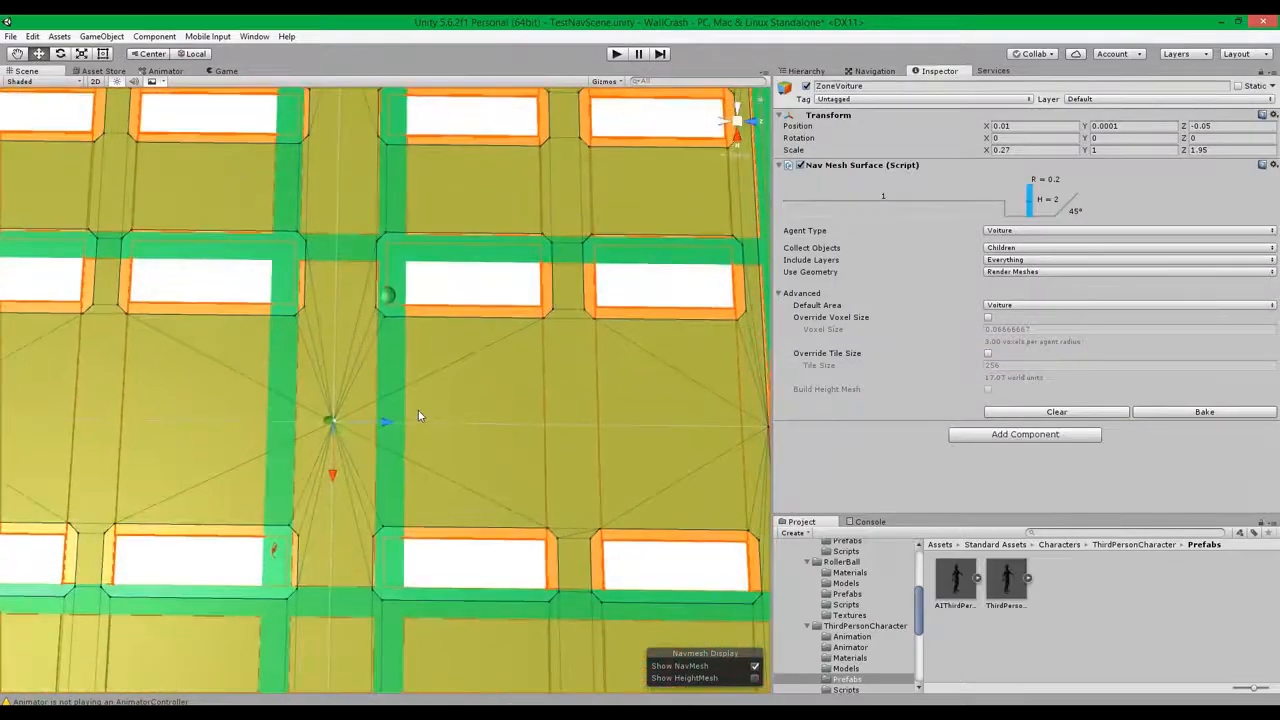
pyautogui.moveTo(463, 406); pyautogui.dragTo(484, 492, button='middle')
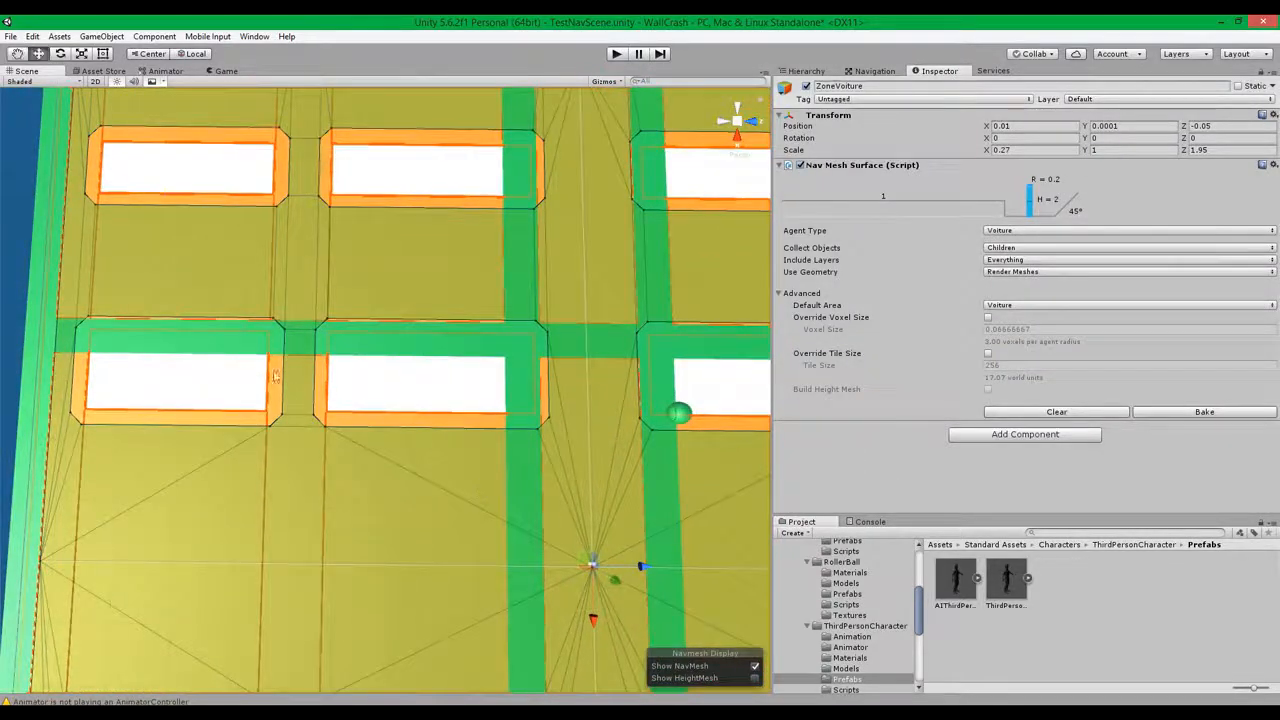
pyautogui.click(826, 73)
pyautogui.click(828, 478)
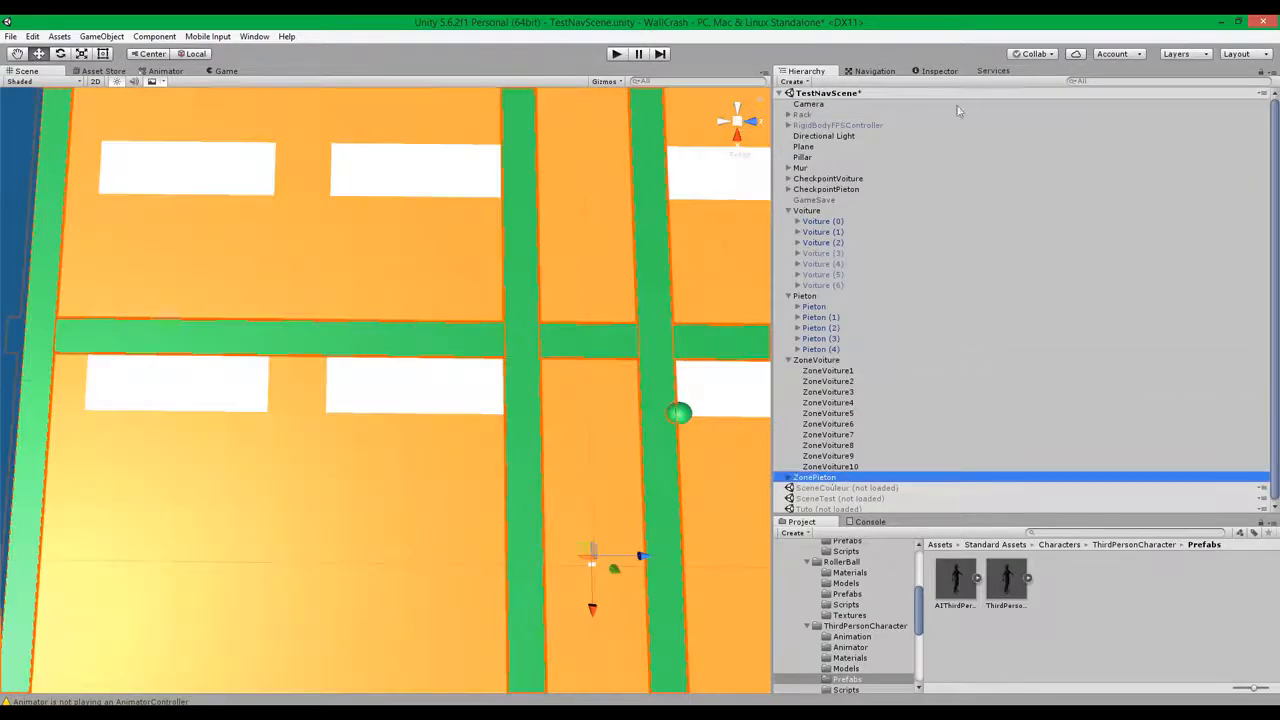
pyautogui.click(940, 72)
pyautogui.click(806, 86)
pyautogui.click(806, 71)
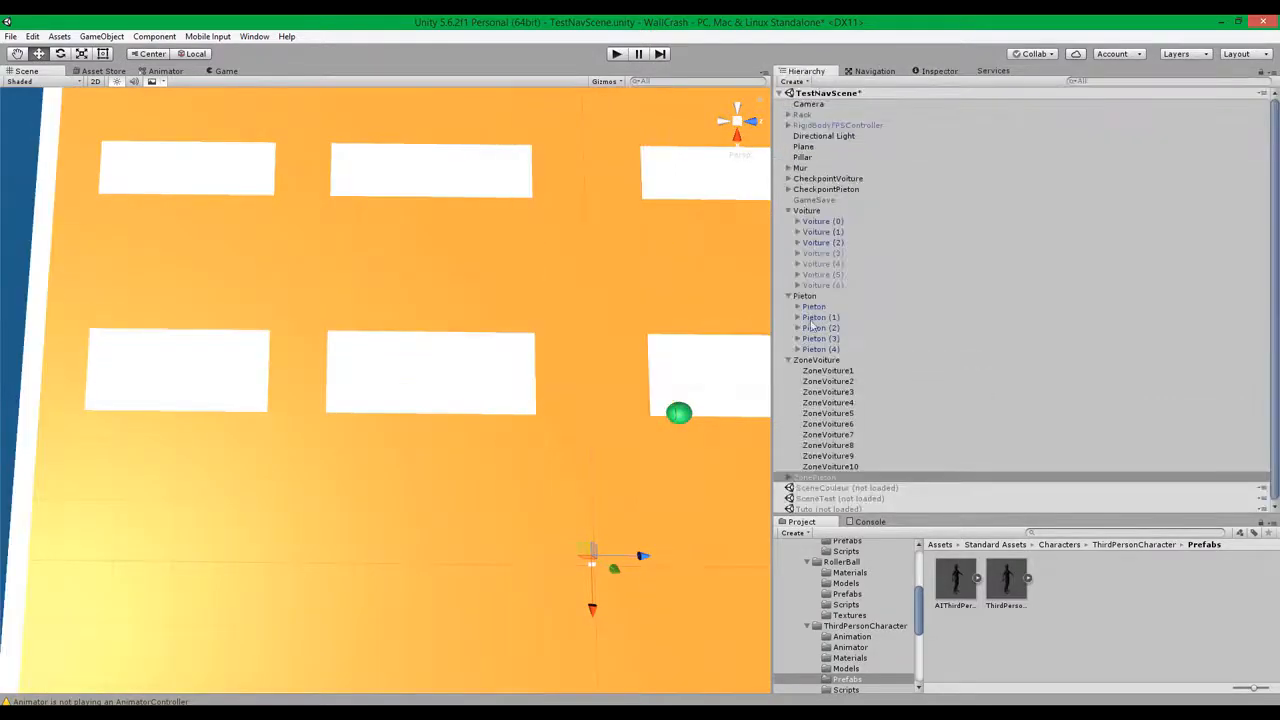
# Select ZoneVoiture, collapse its children, and examine the baked car NavMesh around the white blocks and outer edges
pyautogui.click(826, 361)
pyautogui.scroll(-10, 517, 420)
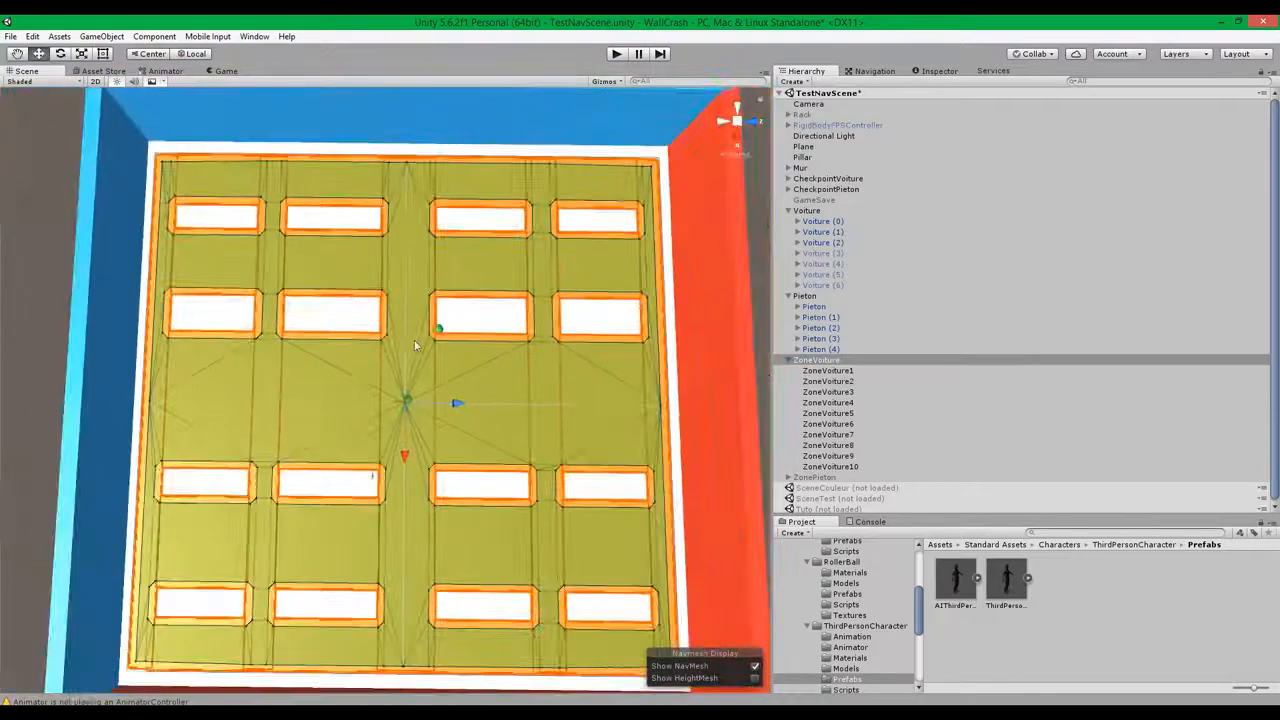
pyautogui.scroll(-1, 416, 346)
pyautogui.moveTo(416, 346); pyautogui.dragTo(368, 337, button='middle')
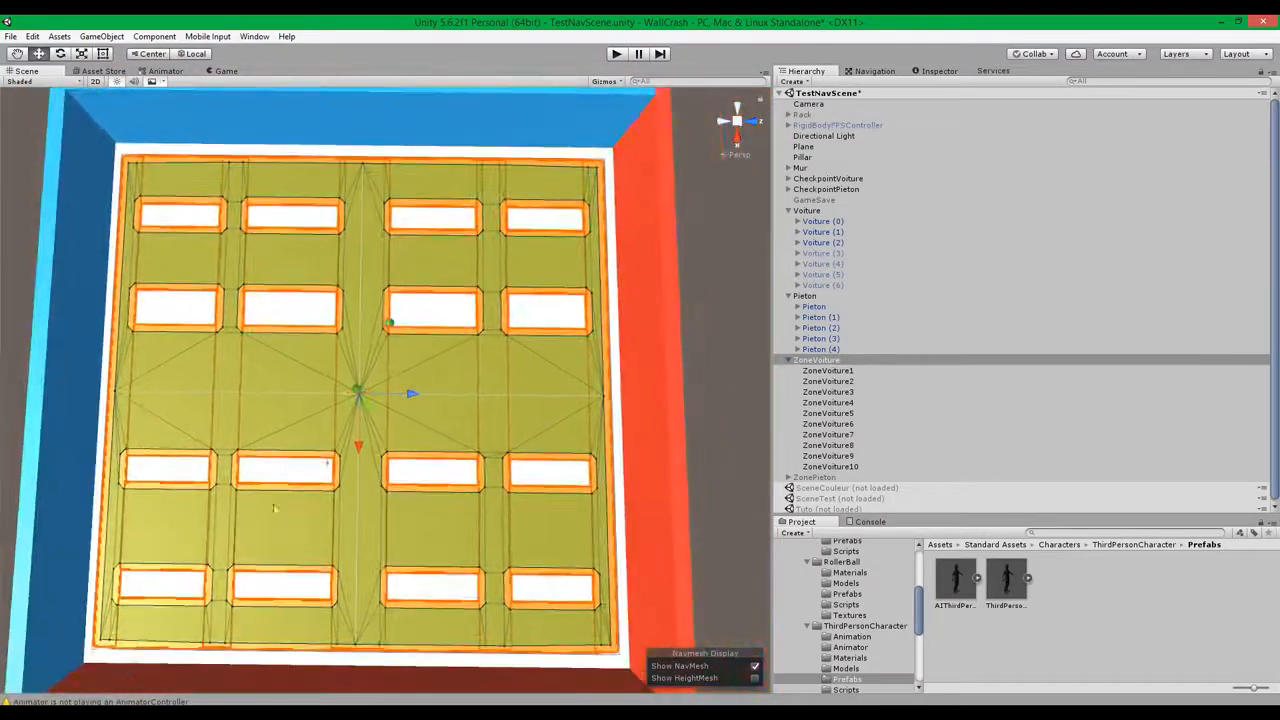
pyautogui.click(790, 361)
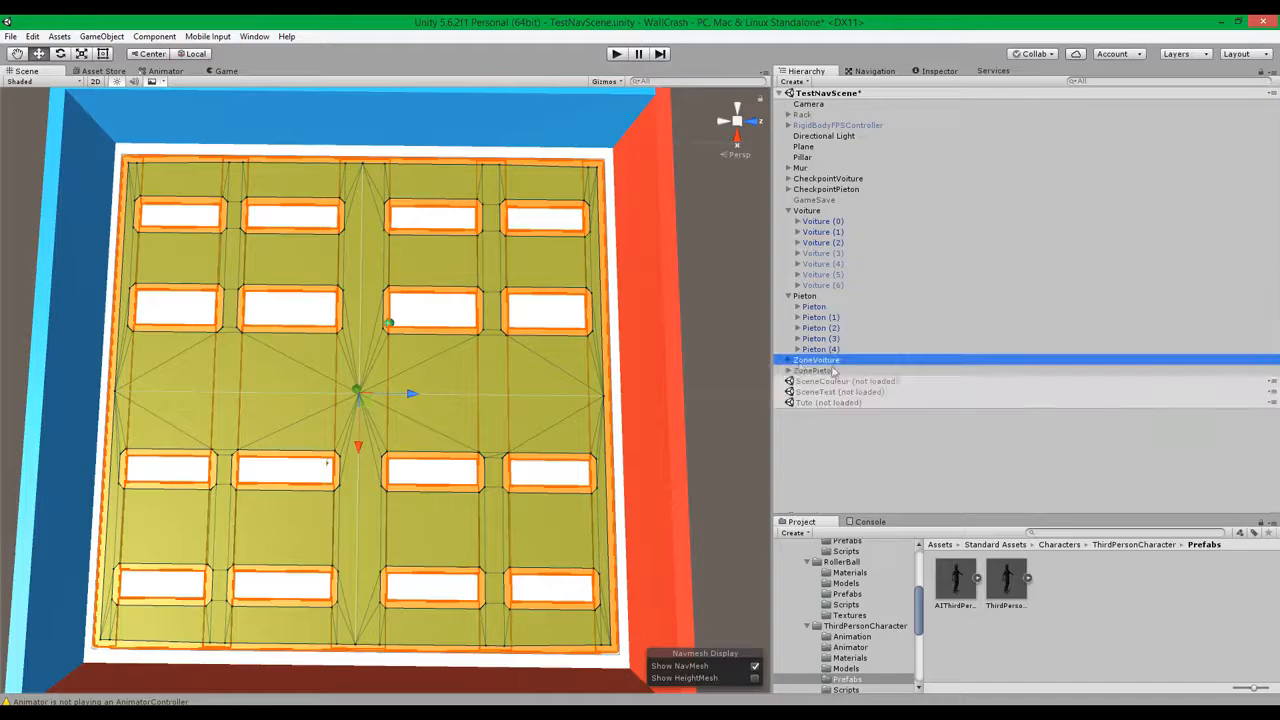
pyautogui.scroll(1, 409, 451)
pyautogui.moveTo(409, 451); pyautogui.dragTo(519, 572, button='middle')
pyautogui.scroll(3, 313, 400)
pyautogui.moveTo(313, 400); pyautogui.dragTo(349, 256, button='middle')
pyautogui.scroll(7, 361, 538)
pyautogui.scroll(-4, 340, 366)
pyautogui.scroll(-10, 366, 278)
pyautogui.moveTo(373, 330); pyautogui.dragTo(393, 240, button='middle')
pyautogui.moveTo(495, 280); pyautogui.dragTo(538, 386, button='middle')
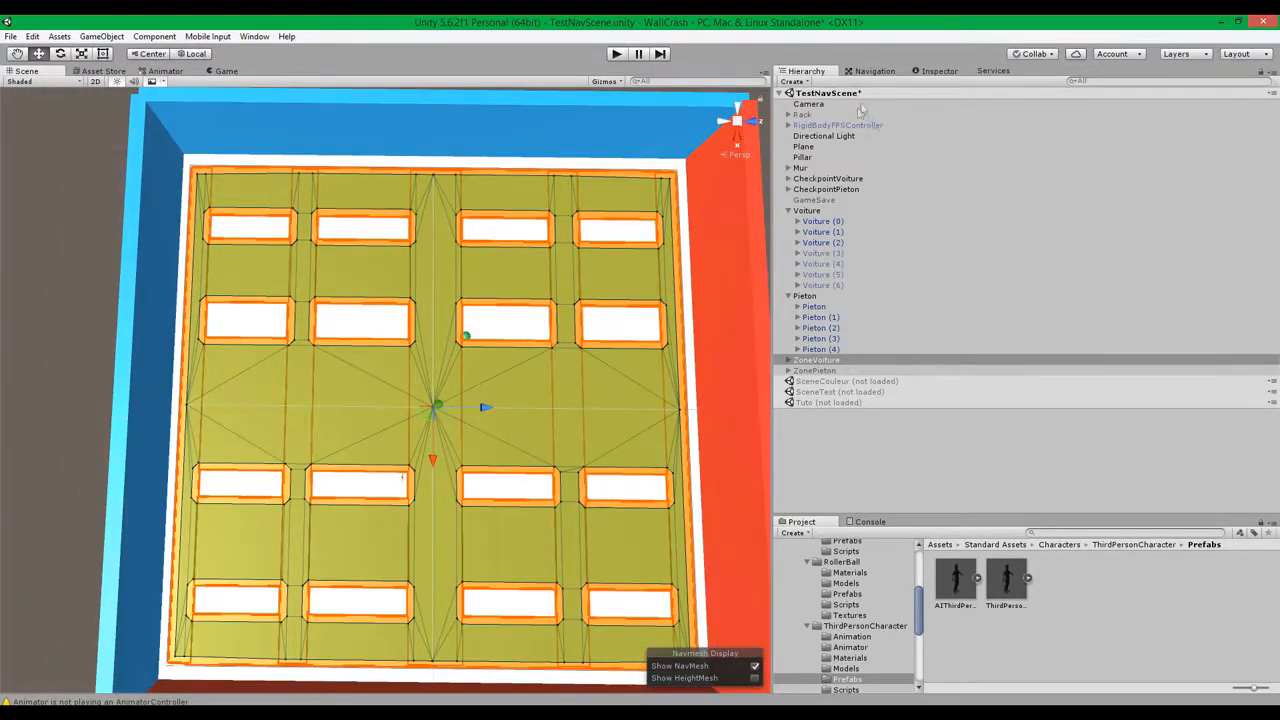
# Select the ZonePieton object and reactivate it
pyautogui.click(940, 71)
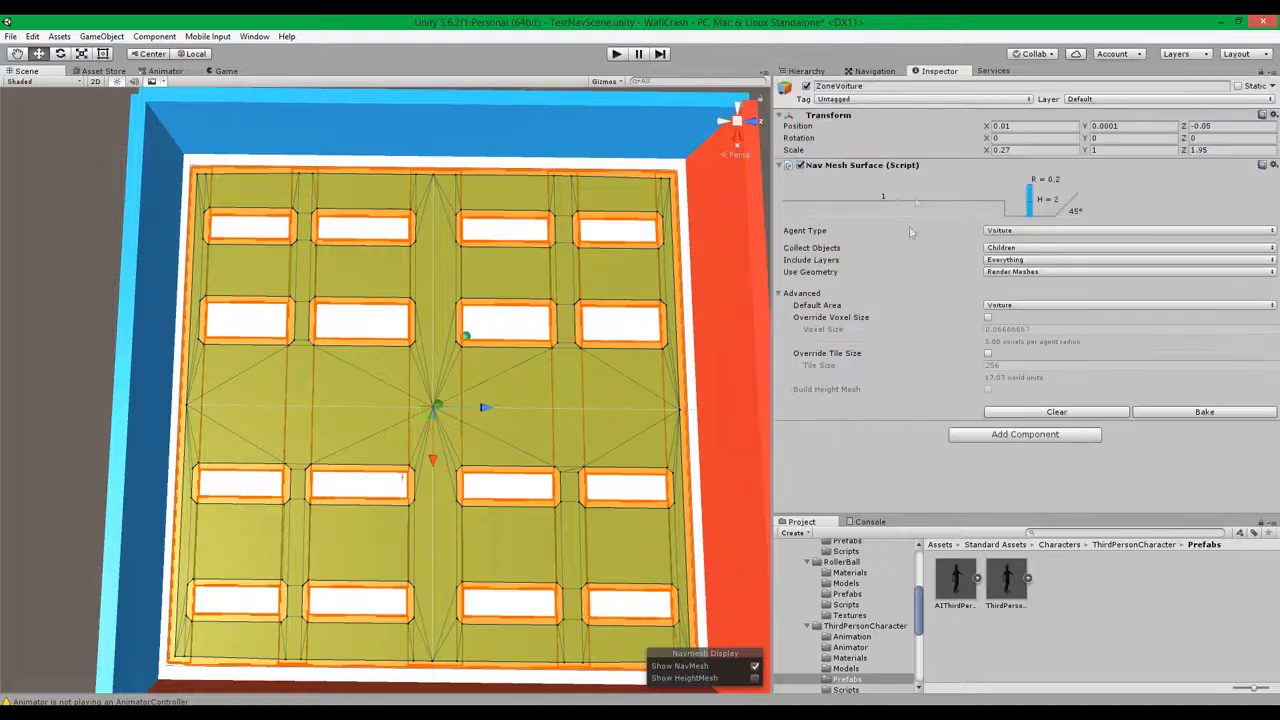
pyautogui.click(810, 74)
pyautogui.click(825, 370)
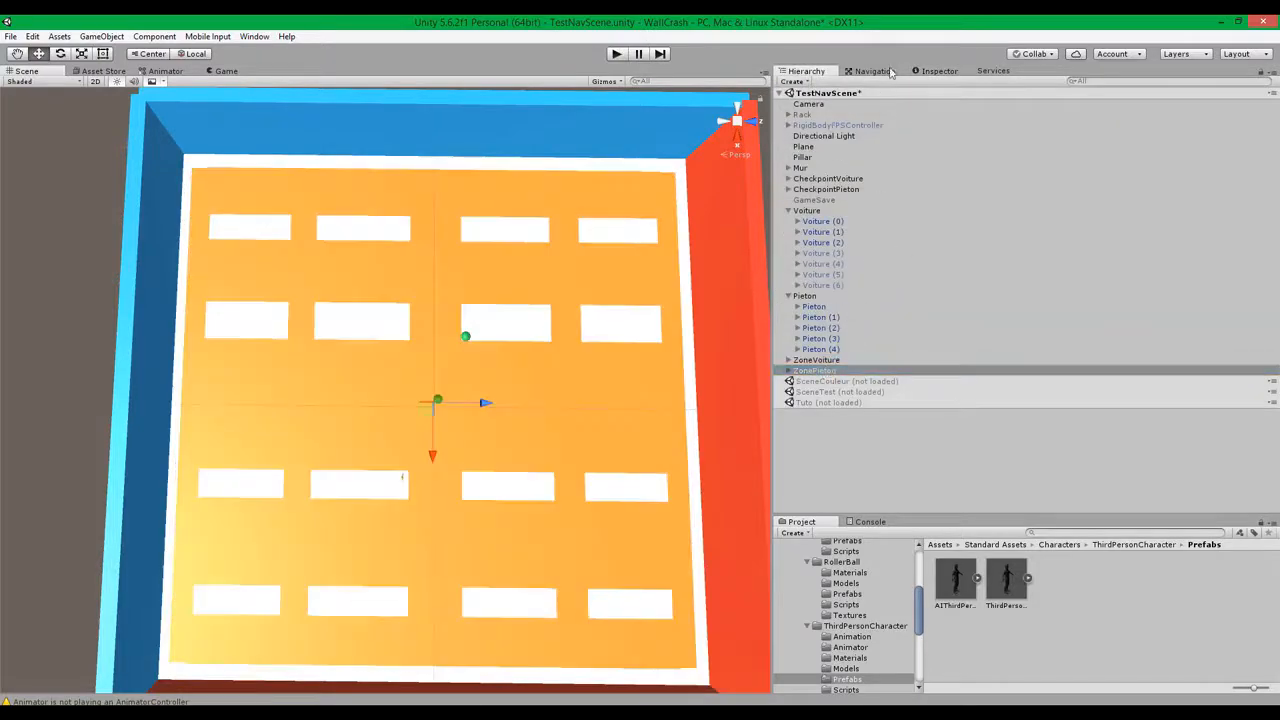
pyautogui.click(876, 71)
pyautogui.click(938, 71)
pyautogui.click(806, 86)
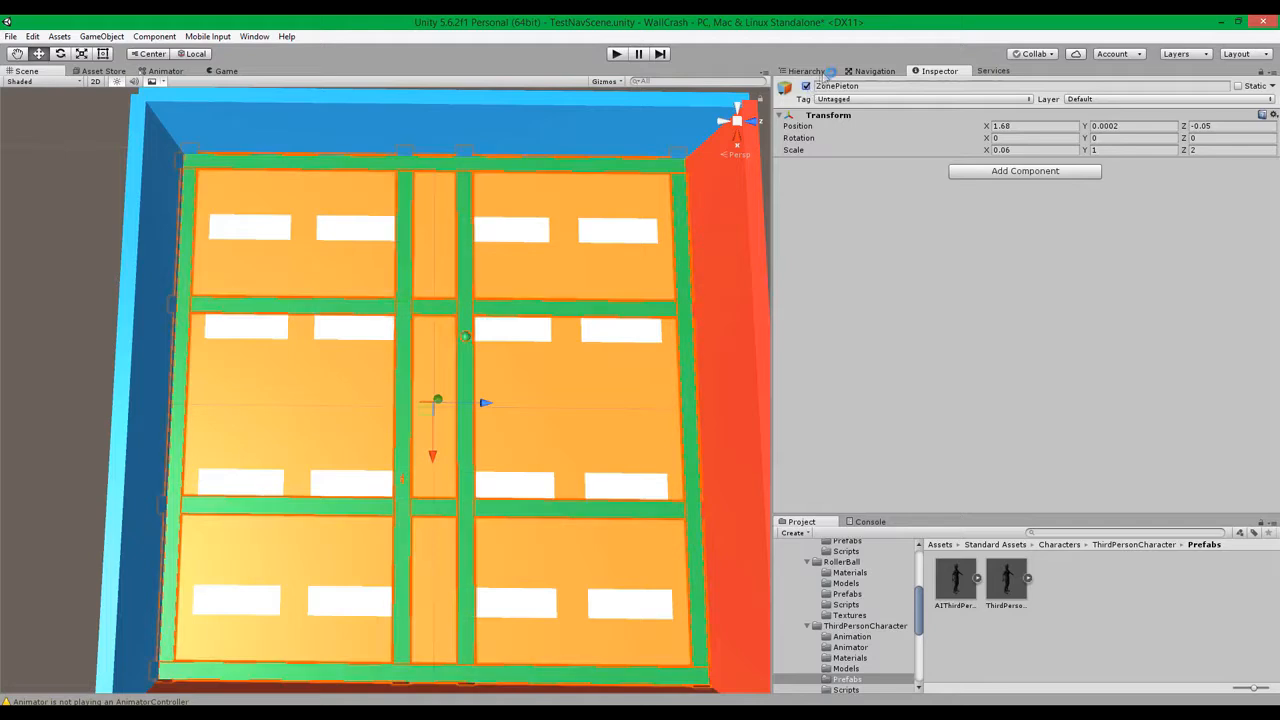
# Add a NavMeshSurface component to ZonePieton with the agent type Pieton
pyautogui.click(1000, 170)
pyautogui.write('nav')
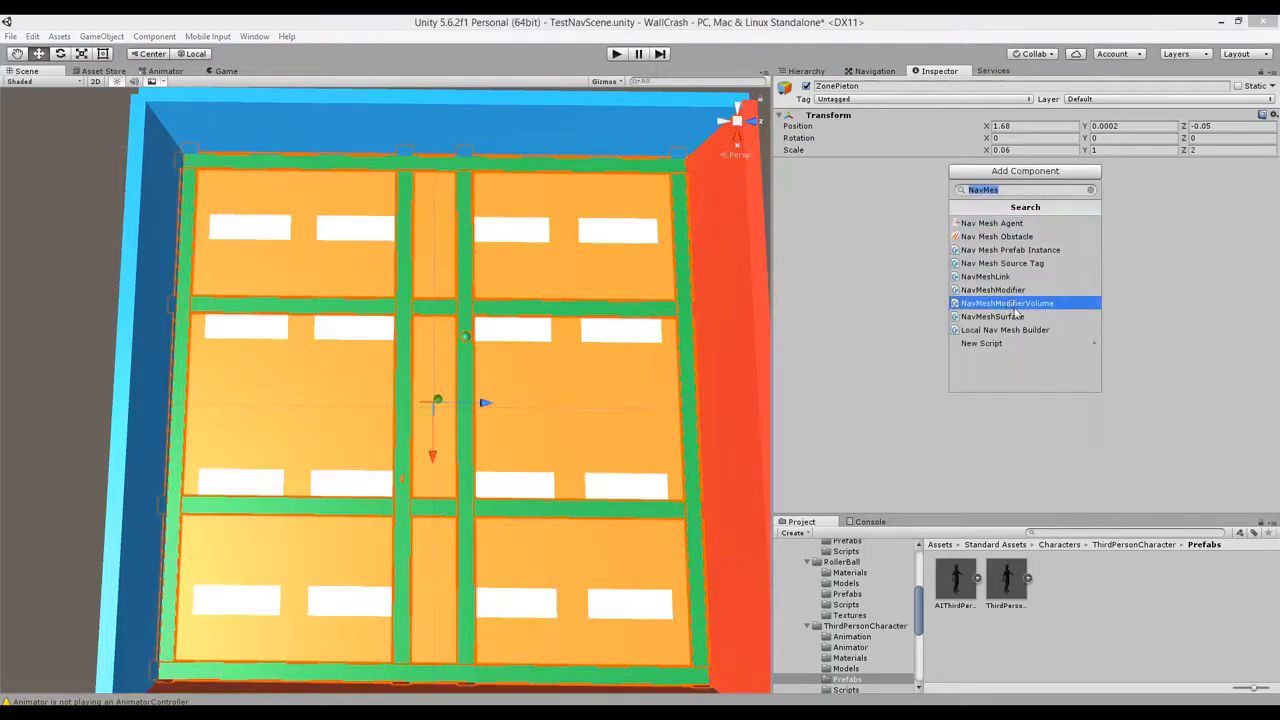
pyautogui.click(1003, 299)
pyautogui.click(1030, 230)
pyautogui.click(1010, 259)
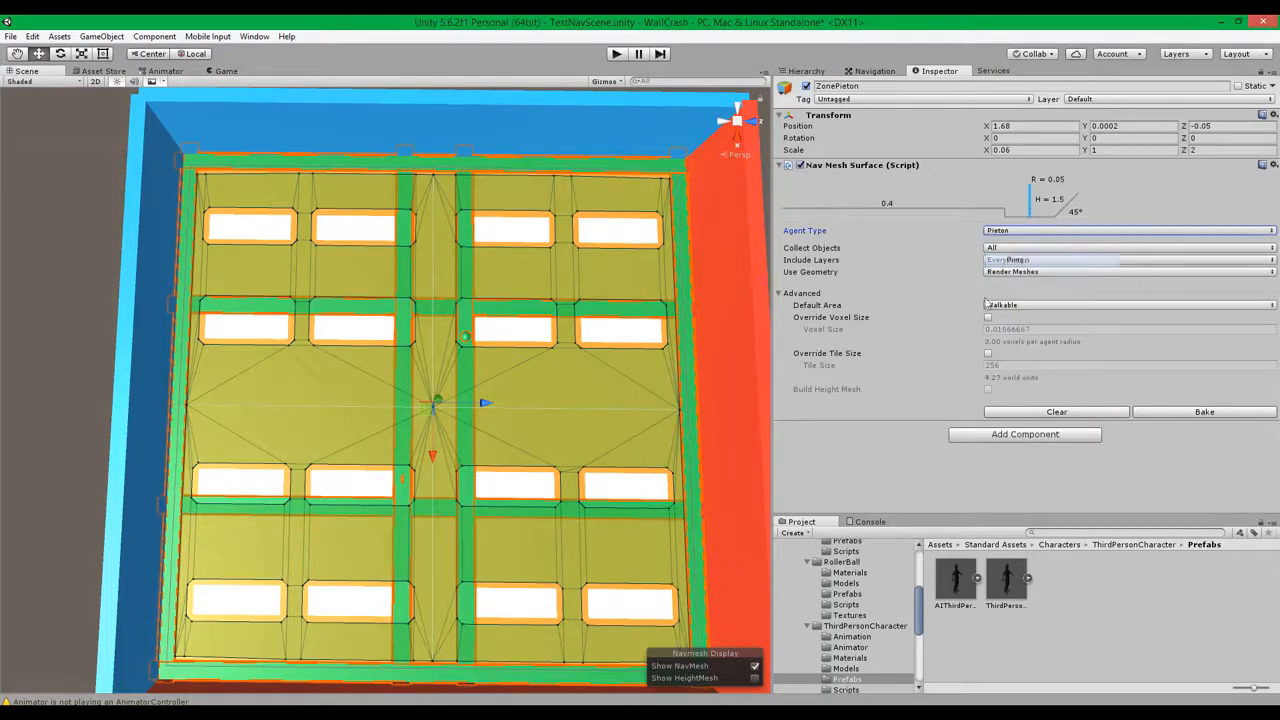
# Set Collect Objects to Children on ZonePieton's Nav Mesh Surface, keeping Everything for layers and Render Meshes for geometry
pyautogui.click(1020, 260)
pyautogui.click(932, 268)
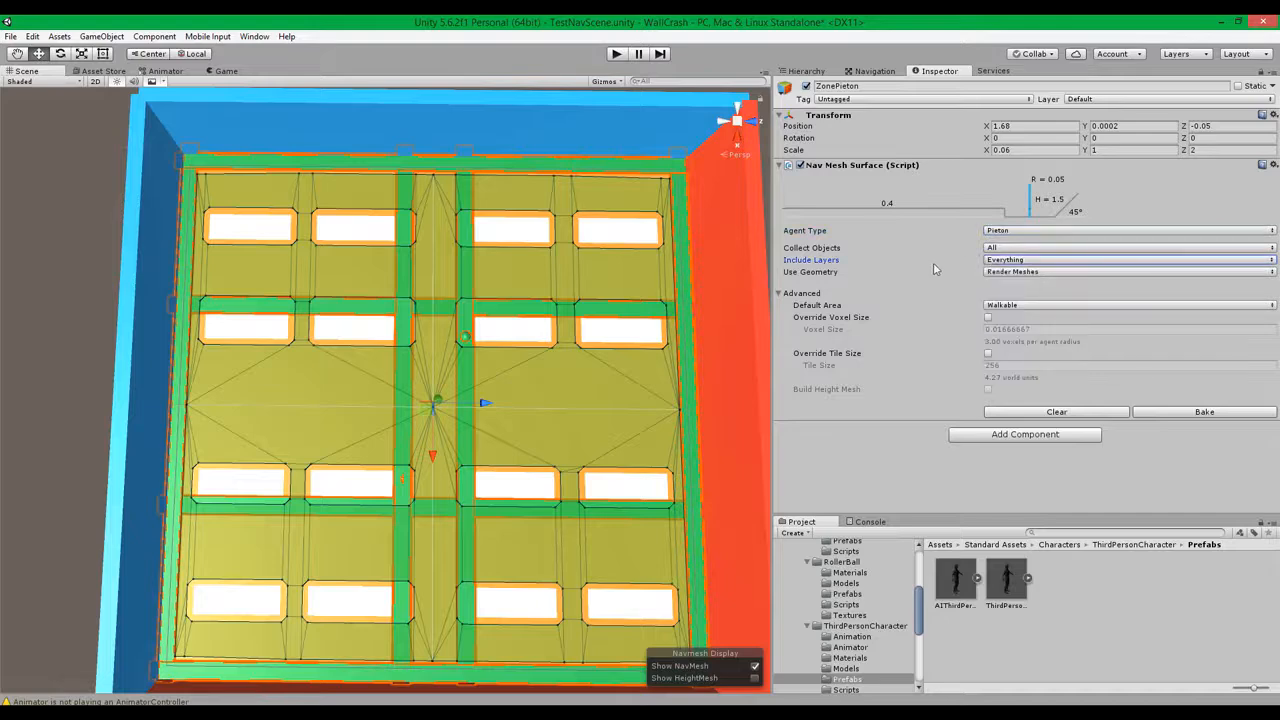
pyautogui.click(998, 248)
pyautogui.click(1005, 291)
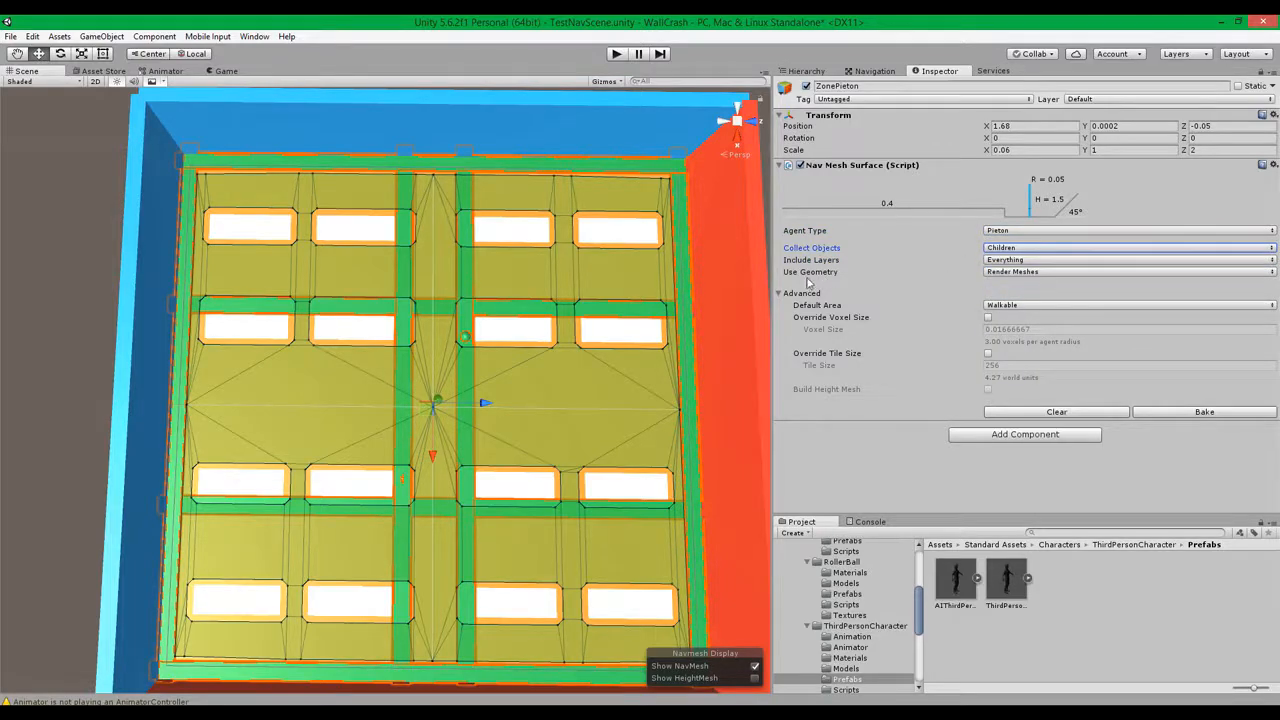
pyautogui.click(1005, 272)
pyautogui.click(1010, 285)
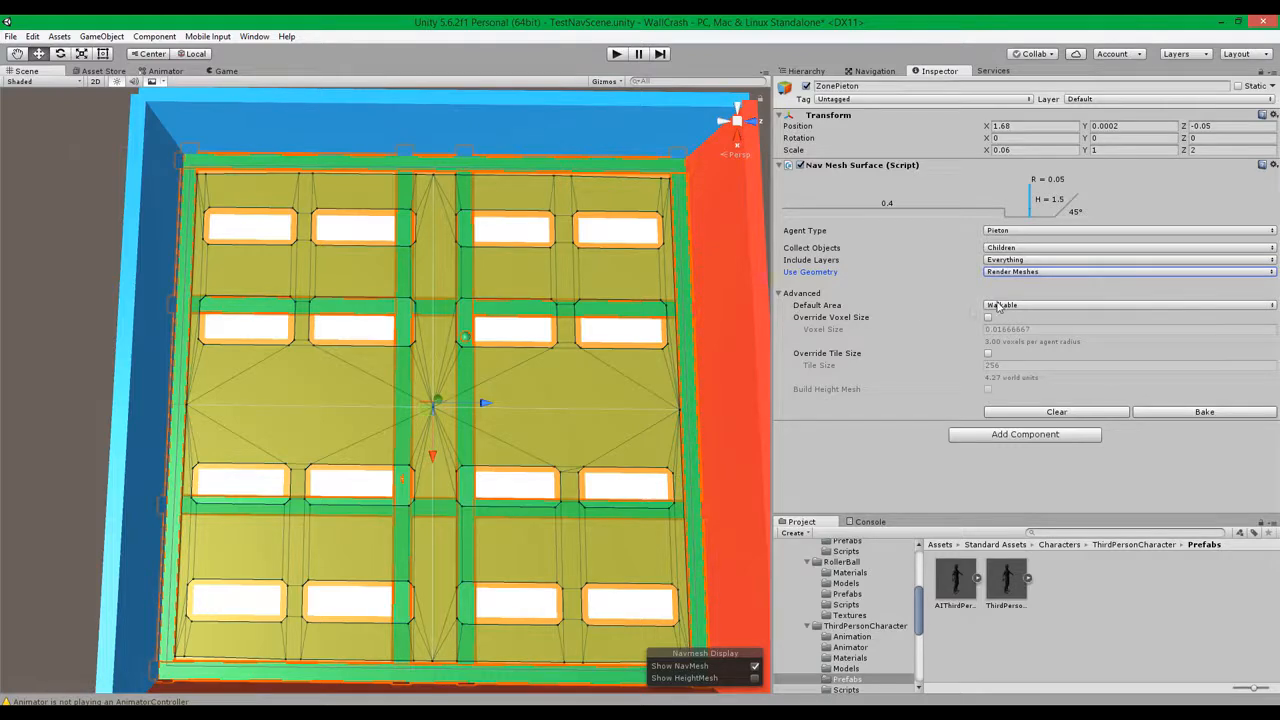
# Set the Default Area of ZonePieton's Nav Mesh Surface to Pieton and bake the surface
pyautogui.click(998, 305)
pyautogui.click(1015, 363)
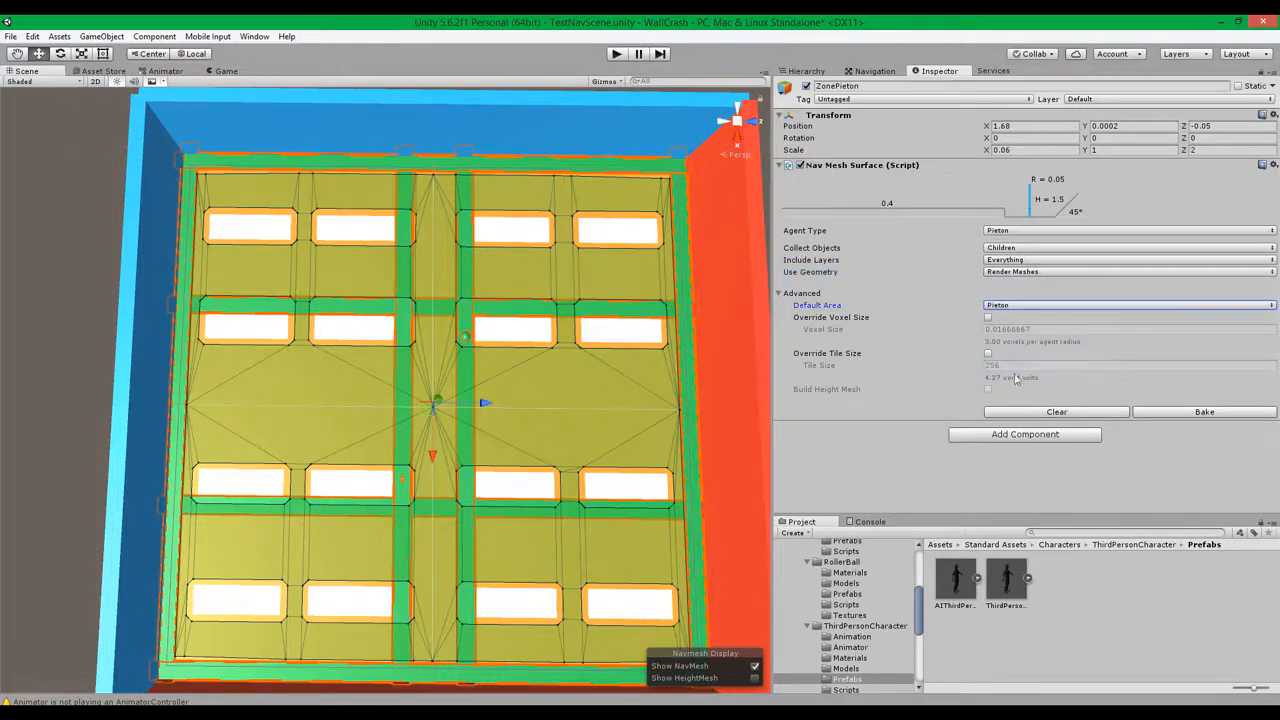
pyautogui.click(1205, 412)
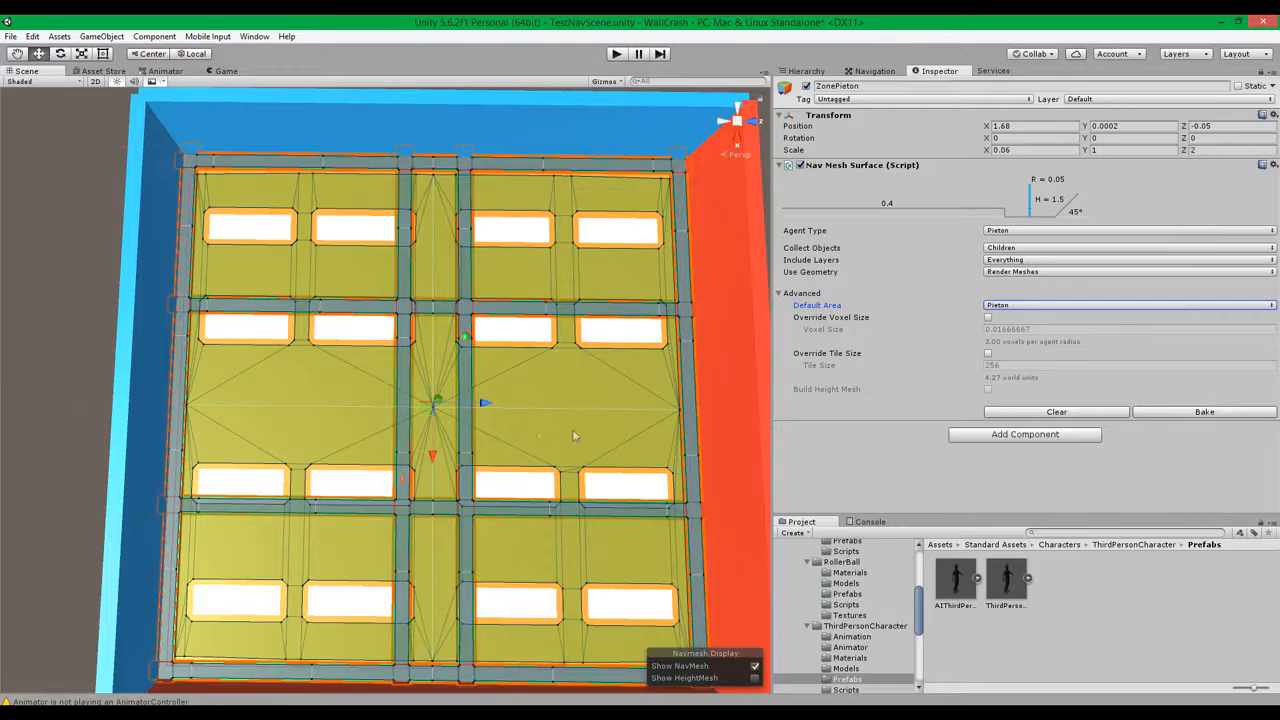
# Examine the baked pedestrian NavMesh along the green strips, checking the ZonePieton4 strip and its parent ZonePieton
pyautogui.scroll(-3, 461, 428)
pyautogui.moveTo(390, 376); pyautogui.dragTo(446, 517, button='middle')
pyautogui.scroll(10, 451, 452)
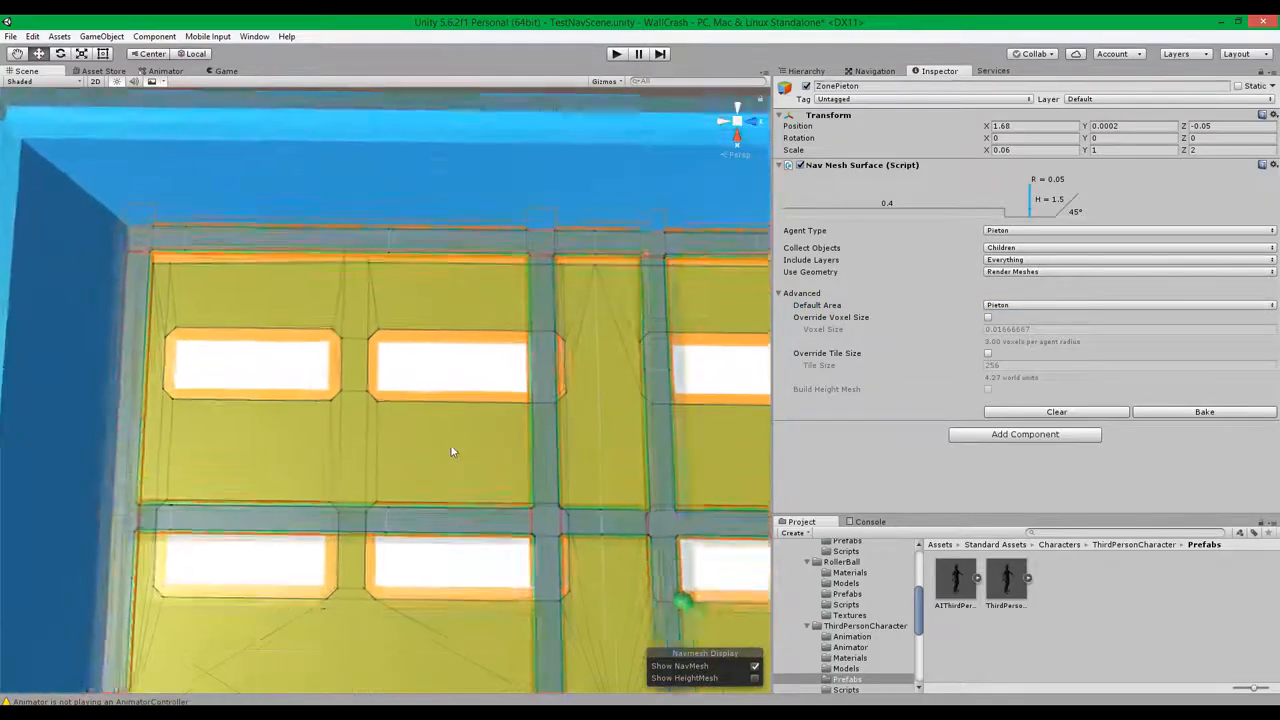
pyautogui.scroll(3, 451, 452)
pyautogui.moveTo(414, 422); pyautogui.dragTo(240, 317, button='middle')
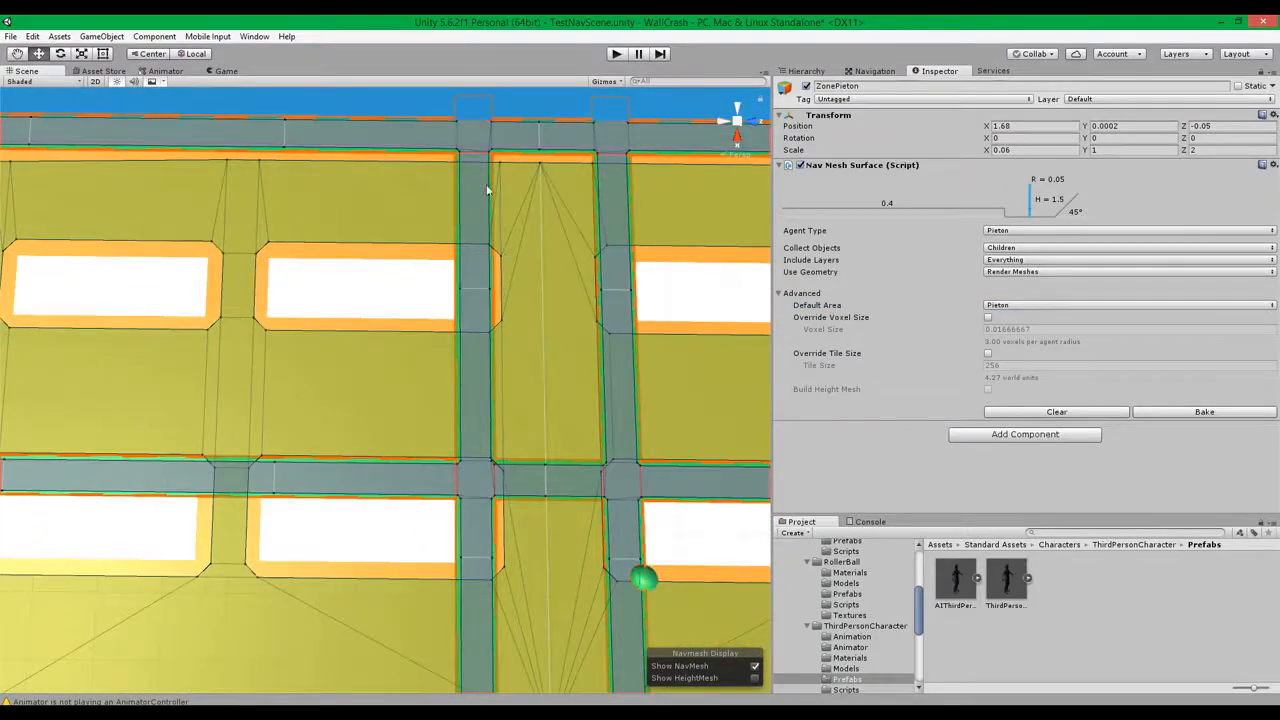
pyautogui.moveTo(432, 422); pyautogui.dragTo(482, 386)
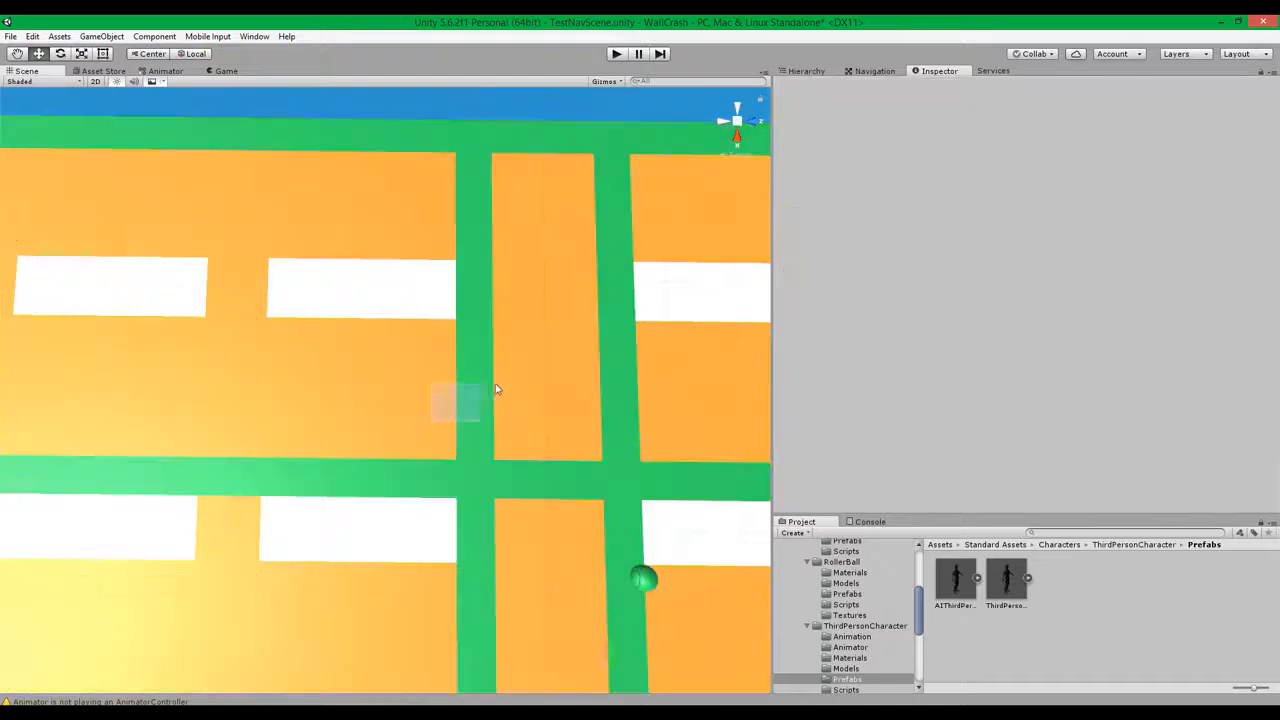
pyautogui.click(472, 427)
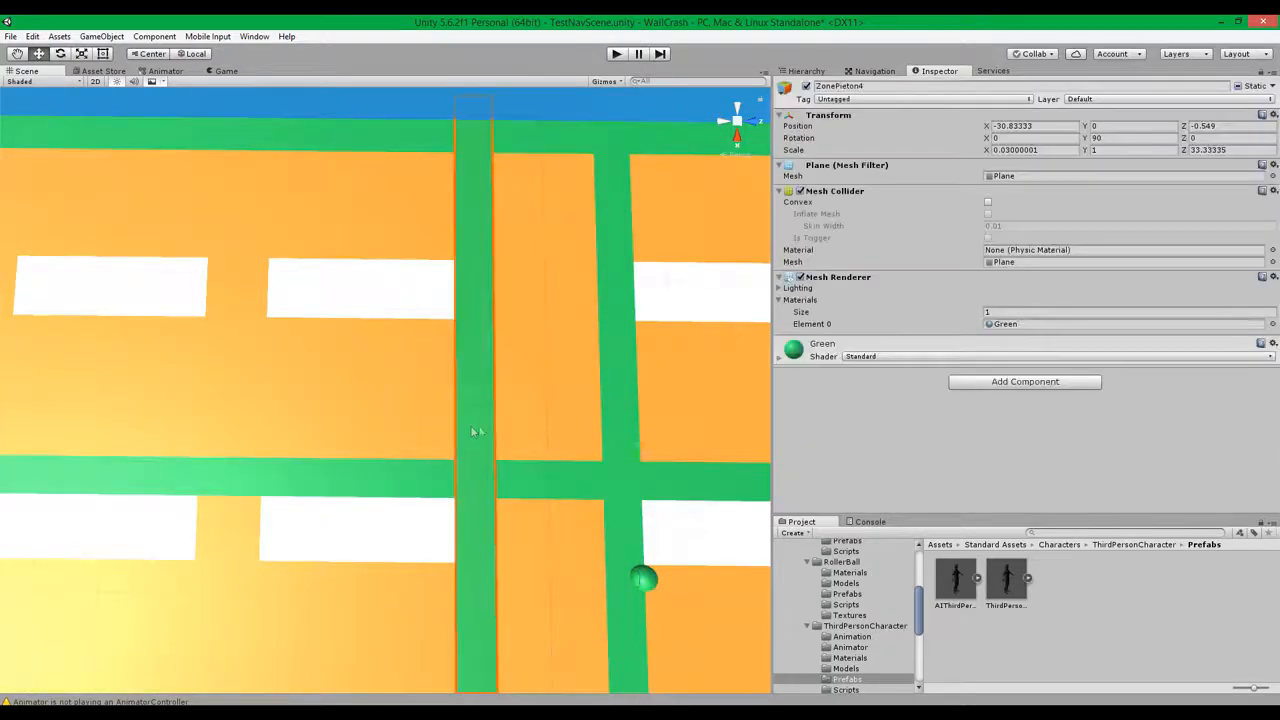
pyautogui.click(830, 76)
pyautogui.click(802, 361)
pyautogui.click(806, 371)
pyautogui.moveTo(547, 423); pyautogui.dragTo(631, 337, button='middle')
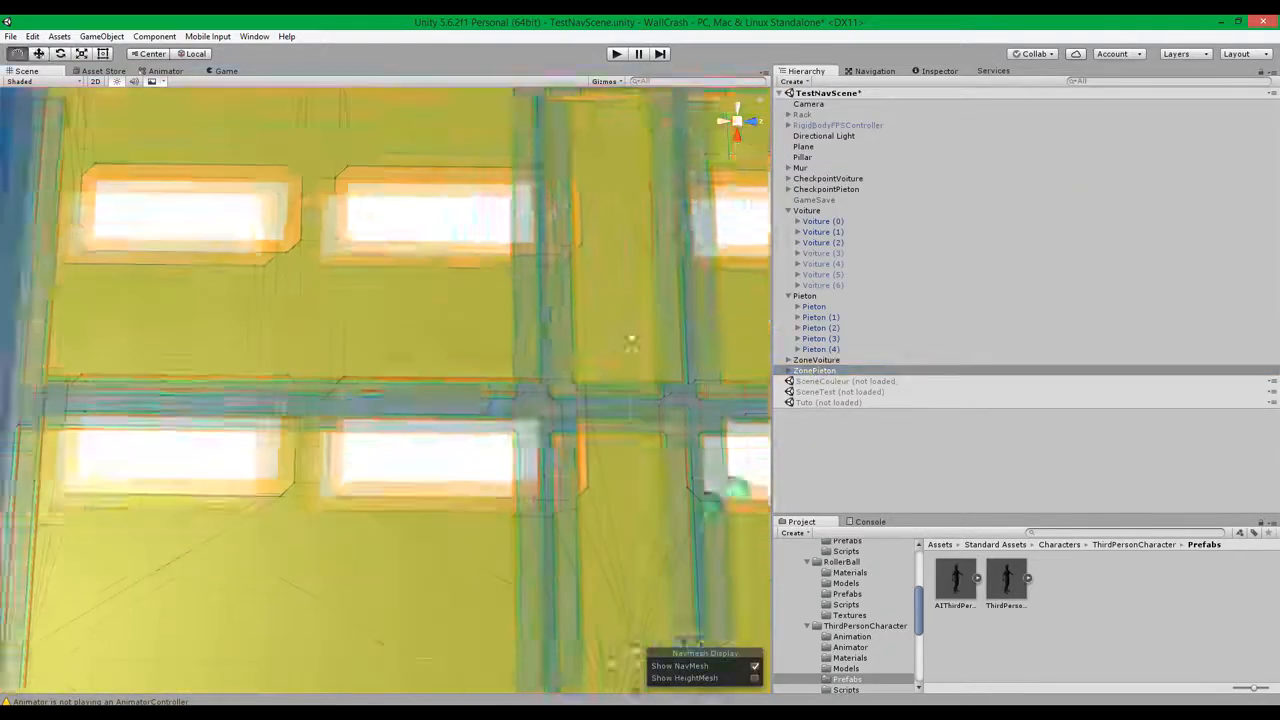
pyautogui.scroll(-5, 631, 337)
pyautogui.moveTo(529, 380); pyautogui.dragTo(531, 183, button='middle')
pyautogui.scroll(-8, 515, 270)
pyautogui.moveTo(506, 309); pyautogui.dragTo(470, 236, button='middle')
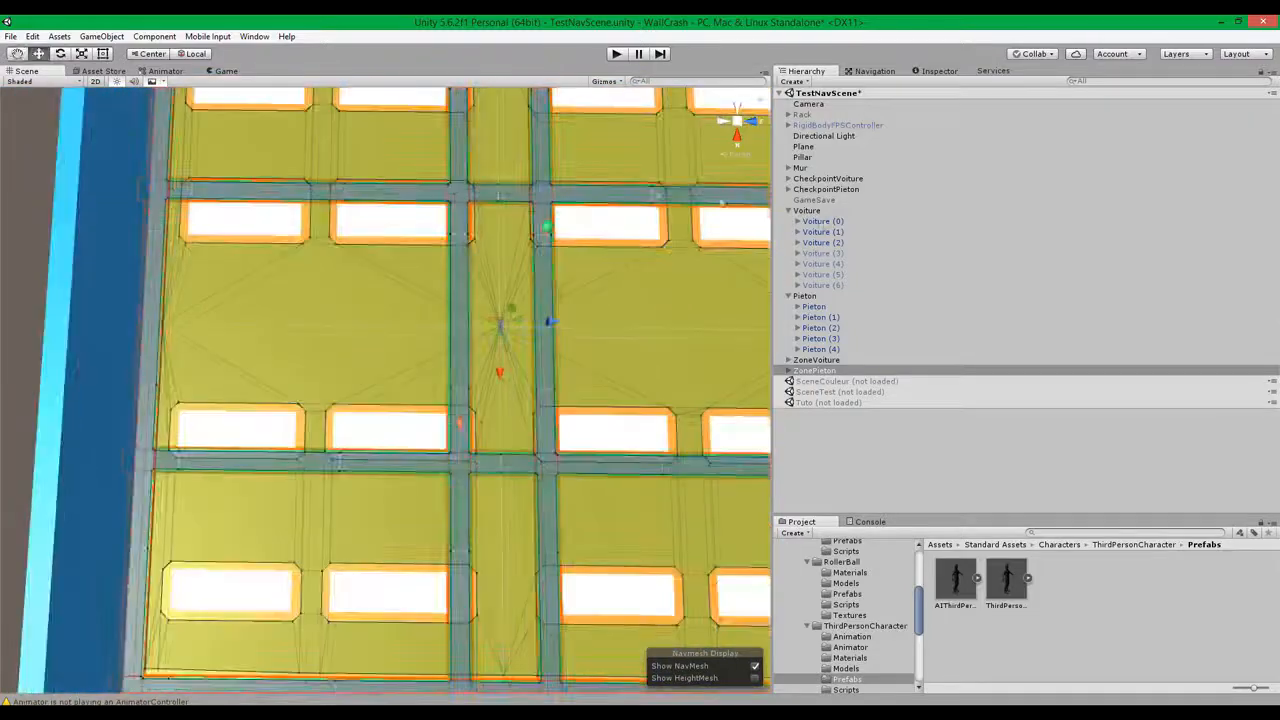
# Examine the Voiture and Pieton groups in the hierarchy, locating the cars Voiture (0) to Voiture (2) in the scene
pyautogui.click(788, 210)
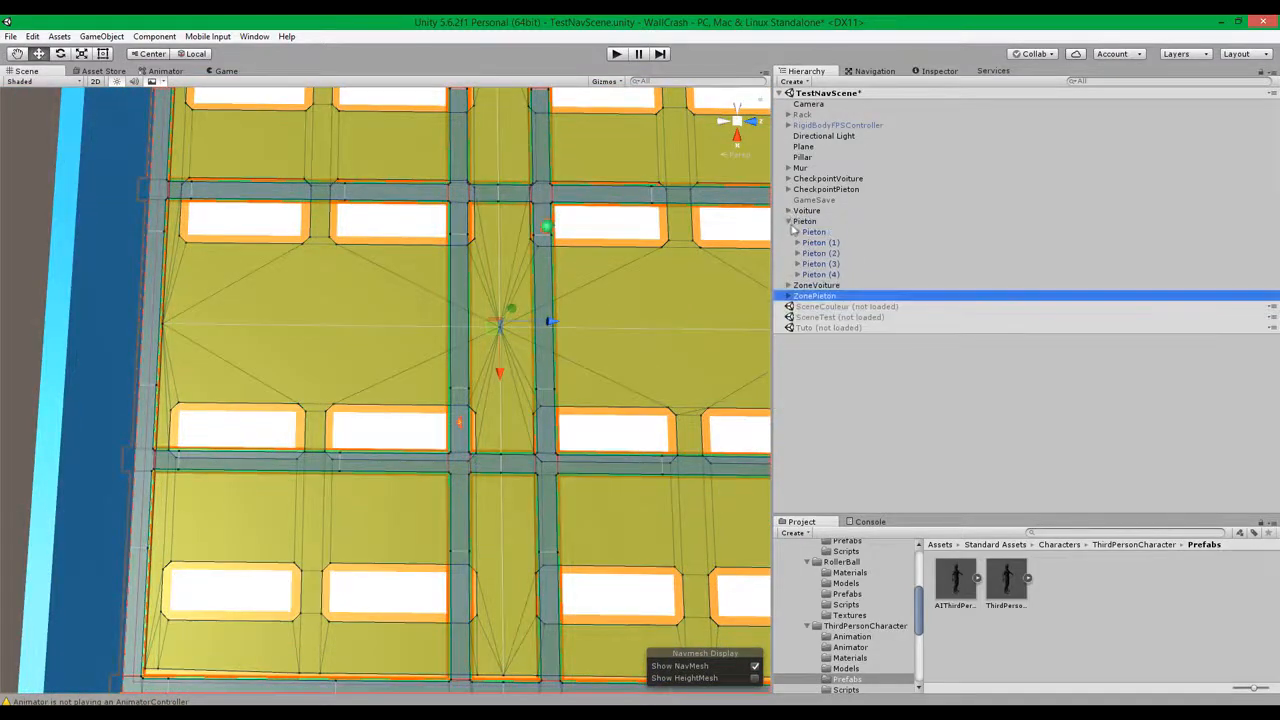
pyautogui.click(789, 222)
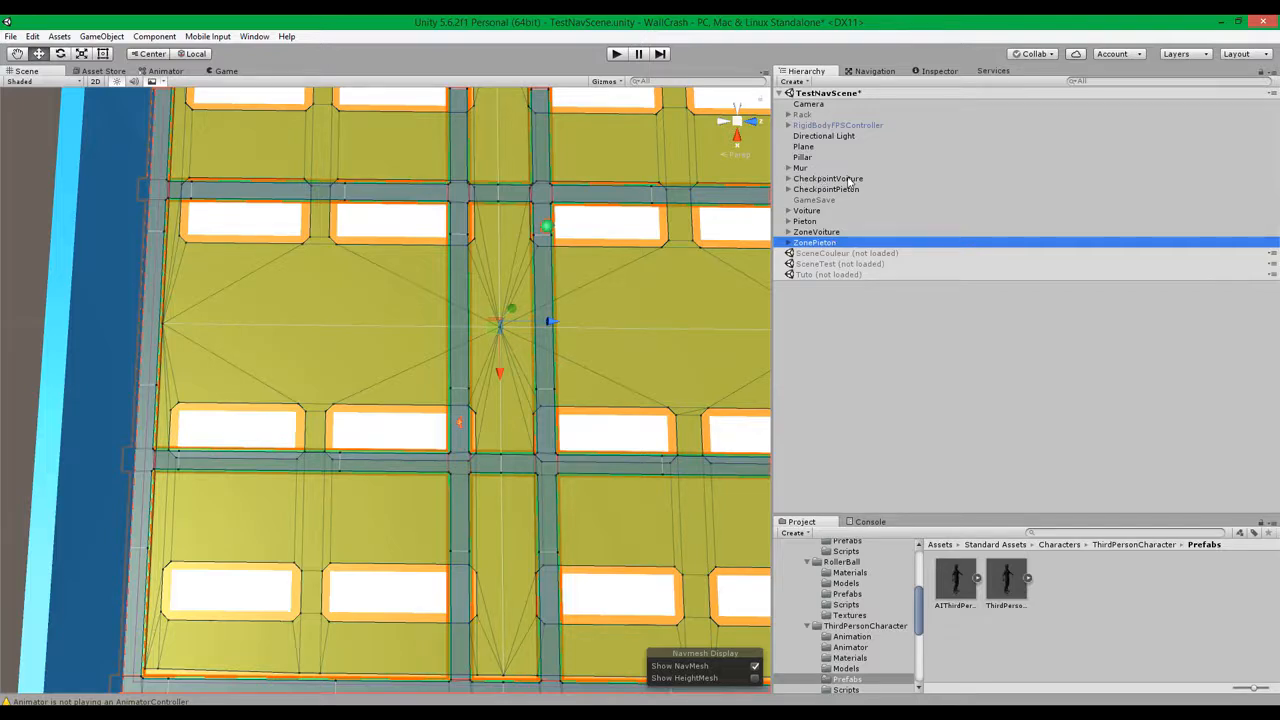
pyautogui.click(802, 179)
pyautogui.click(801, 189)
pyautogui.click(800, 210)
pyautogui.click(792, 221)
pyautogui.click(788, 221)
pyautogui.click(788, 221)
pyautogui.click(788, 221)
pyautogui.click(788, 221)
pyautogui.click(788, 210)
pyautogui.click(826, 232)
pyautogui.click(832, 242)
pyautogui.click(833, 232)
pyautogui.click(834, 221)
pyautogui.click(837, 242)
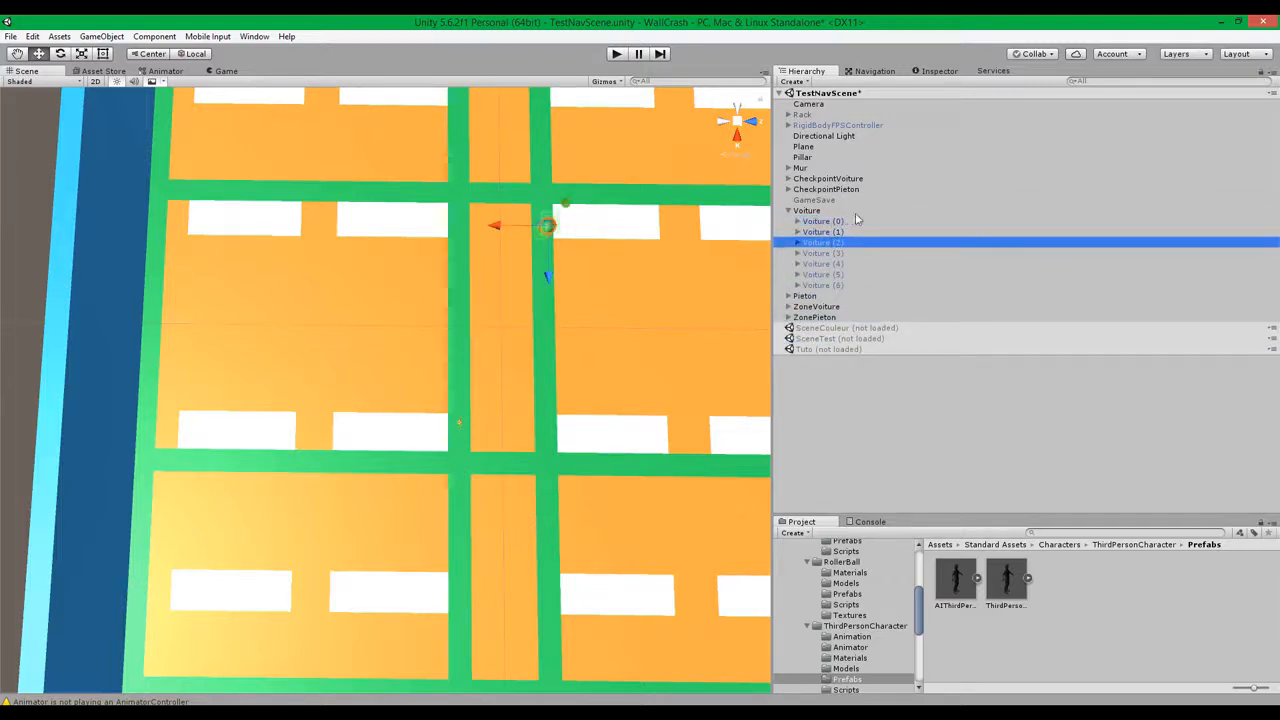
pyautogui.moveTo(718, 254); pyautogui.dragTo(554, 363, button='middle')
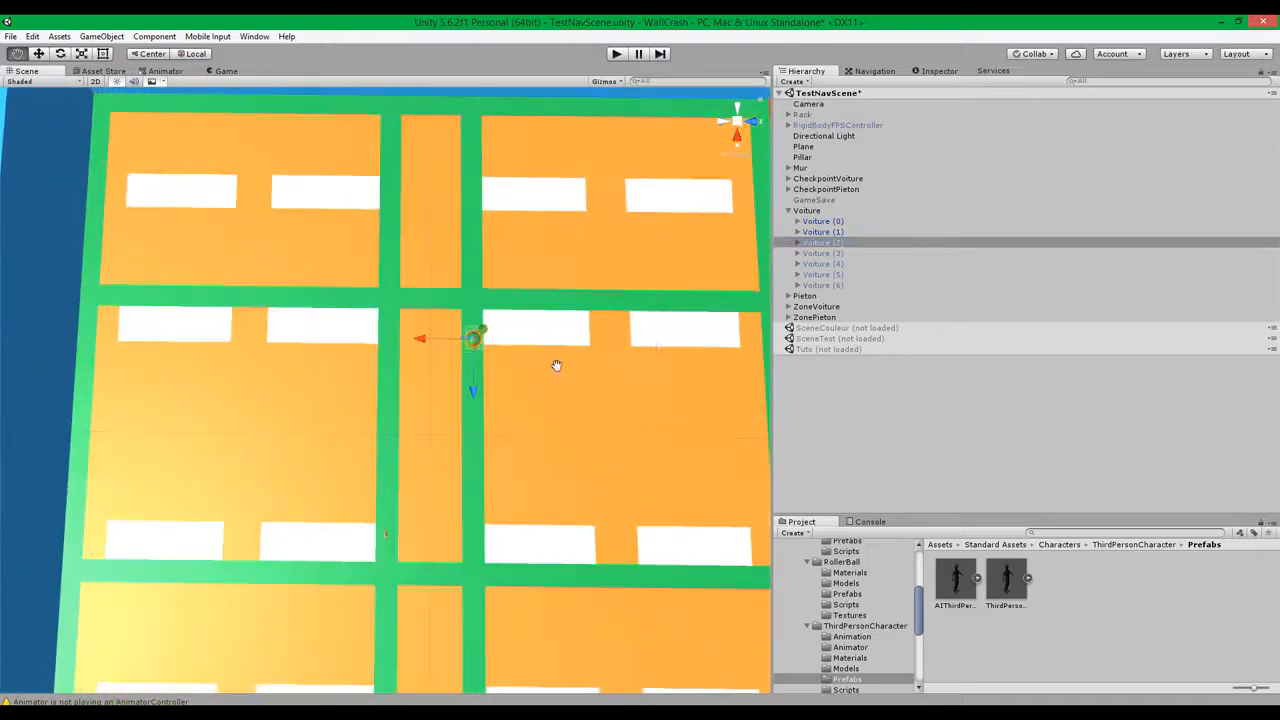
# Delete the inactive cars Voiture (3) to Voiture (6) from the Voiture group
pyautogui.keyDown('shift'); pyautogui.click(840, 223); pyautogui.keyUp('shift')
pyautogui.click(841, 254)
pyautogui.click(842, 286)
pyautogui.press('Delete')
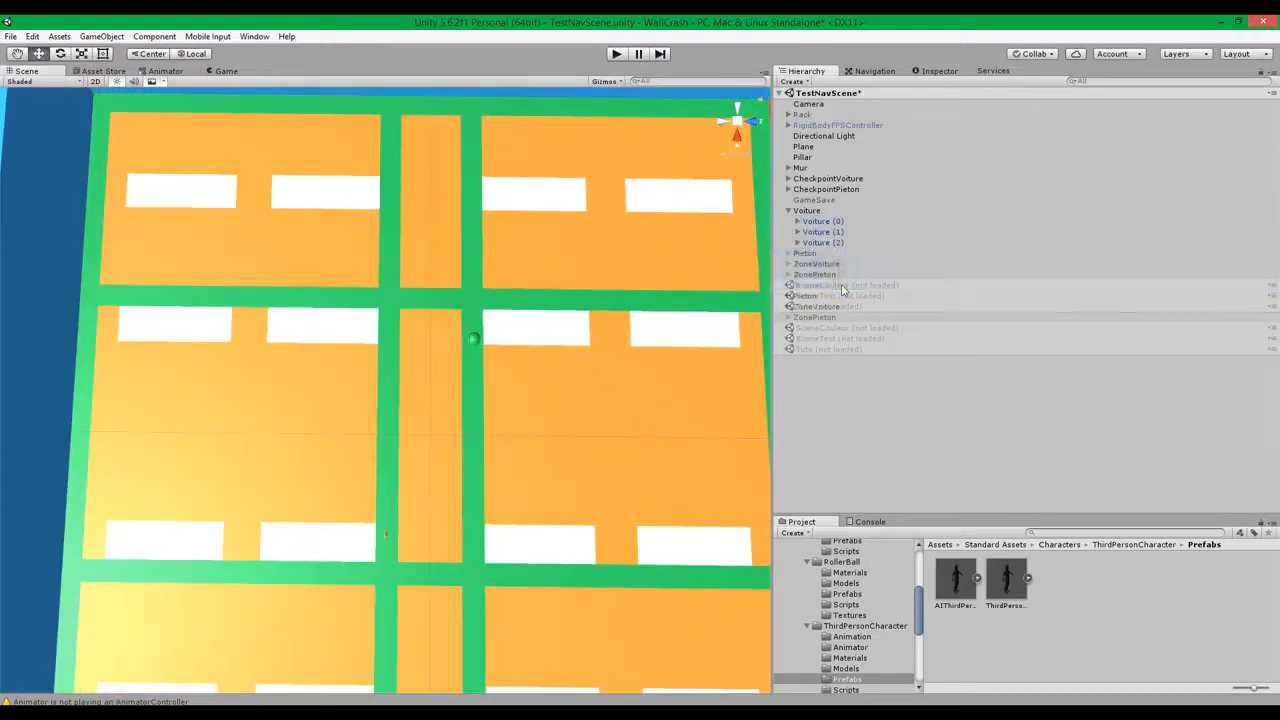
# Set the Nav Mesh Agent's agent type to Voiture for Voiture (0), Voiture (1) and Voiture (2) together
pyautogui.click(856, 222)
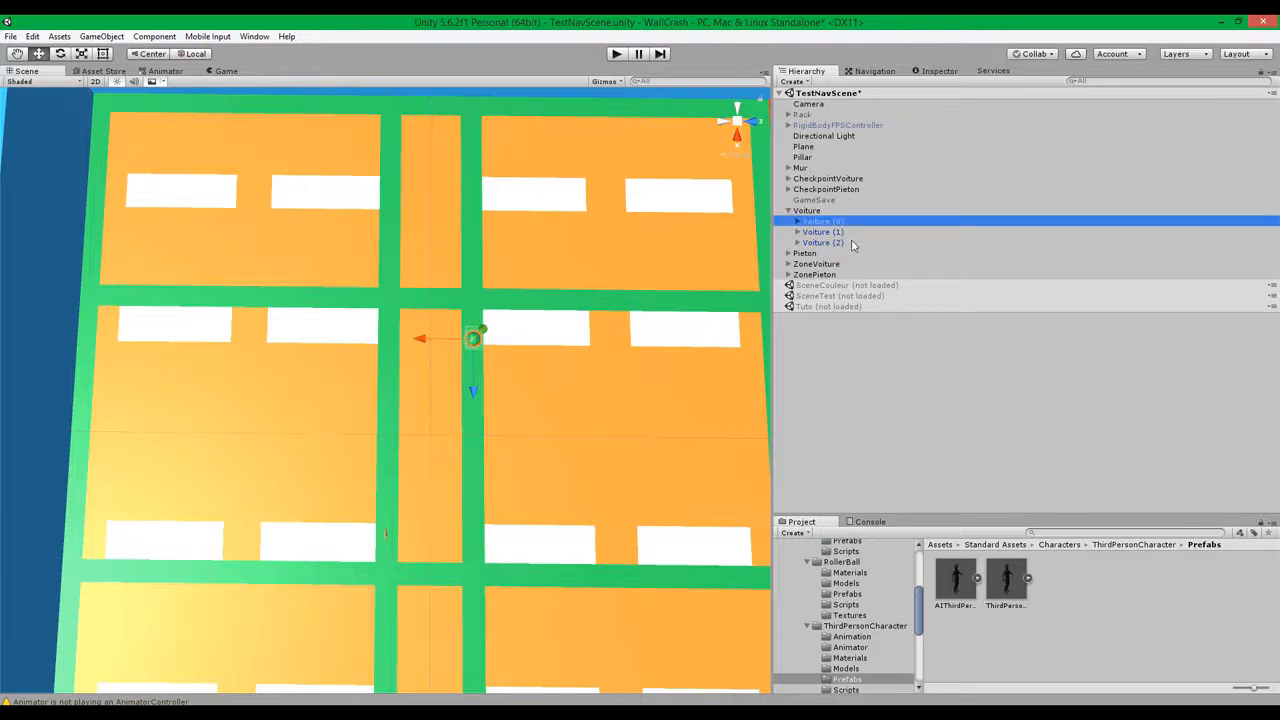
pyautogui.keyDown('shift'); pyautogui.click(853, 243); pyautogui.keyUp('shift')
pyautogui.click(935, 71)
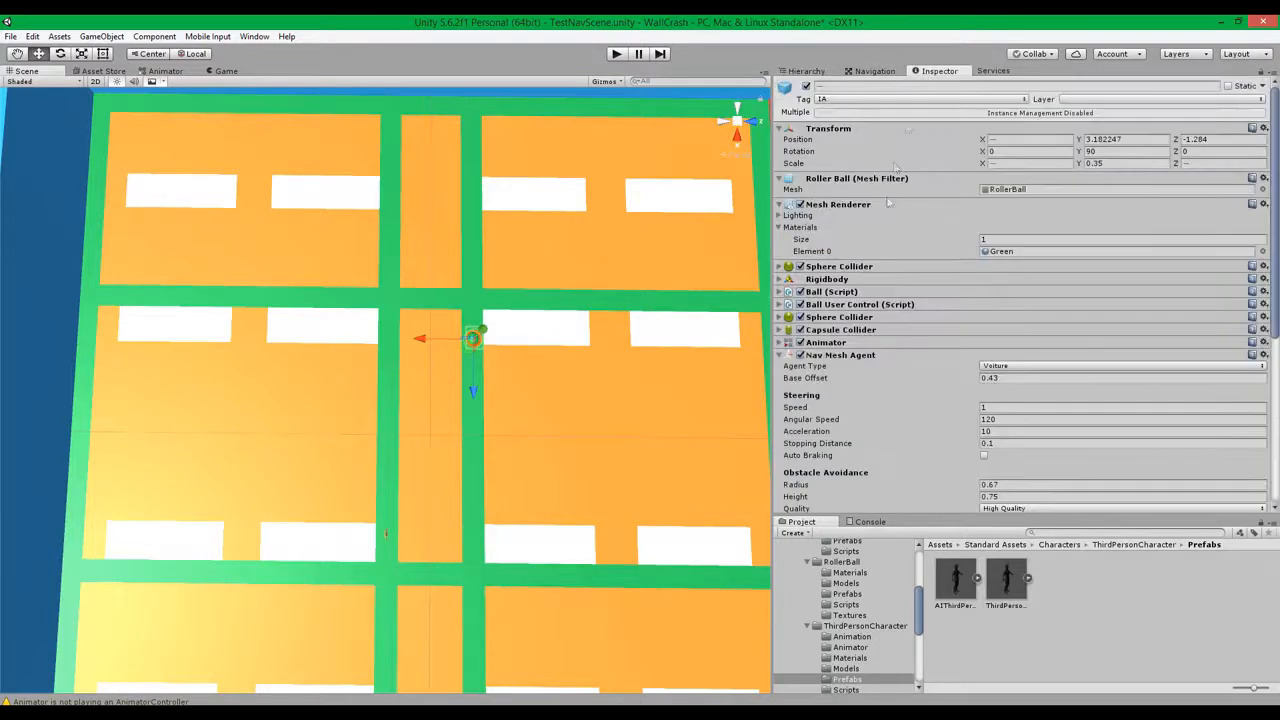
pyautogui.scroll(-2, 866, 214)
pyautogui.scroll(-5, 823, 271)
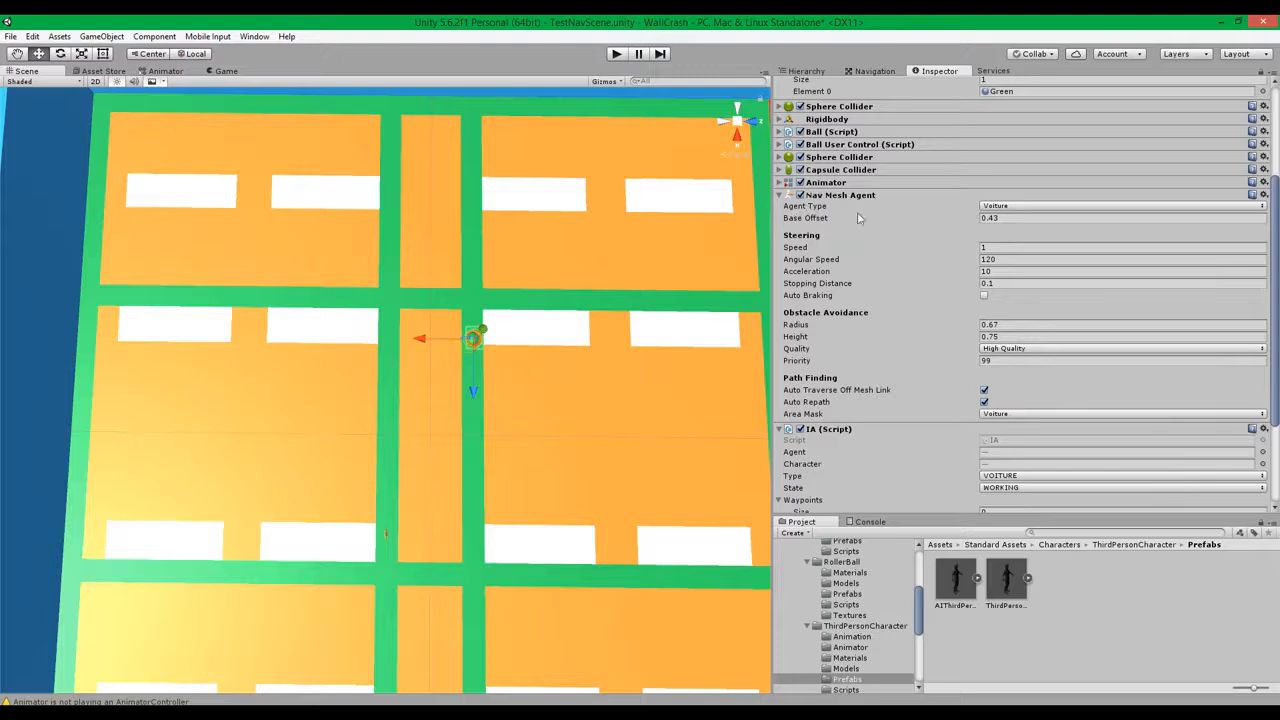
pyautogui.click(1006, 206)
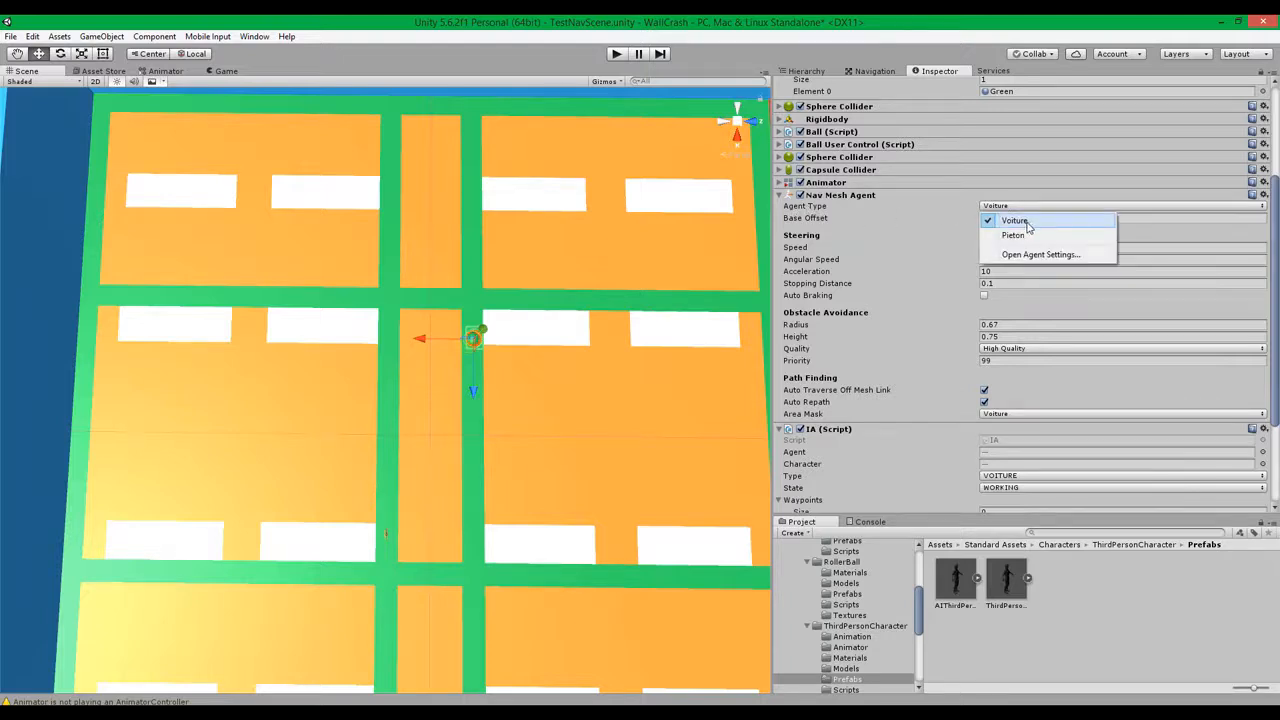
pyautogui.click(1027, 221)
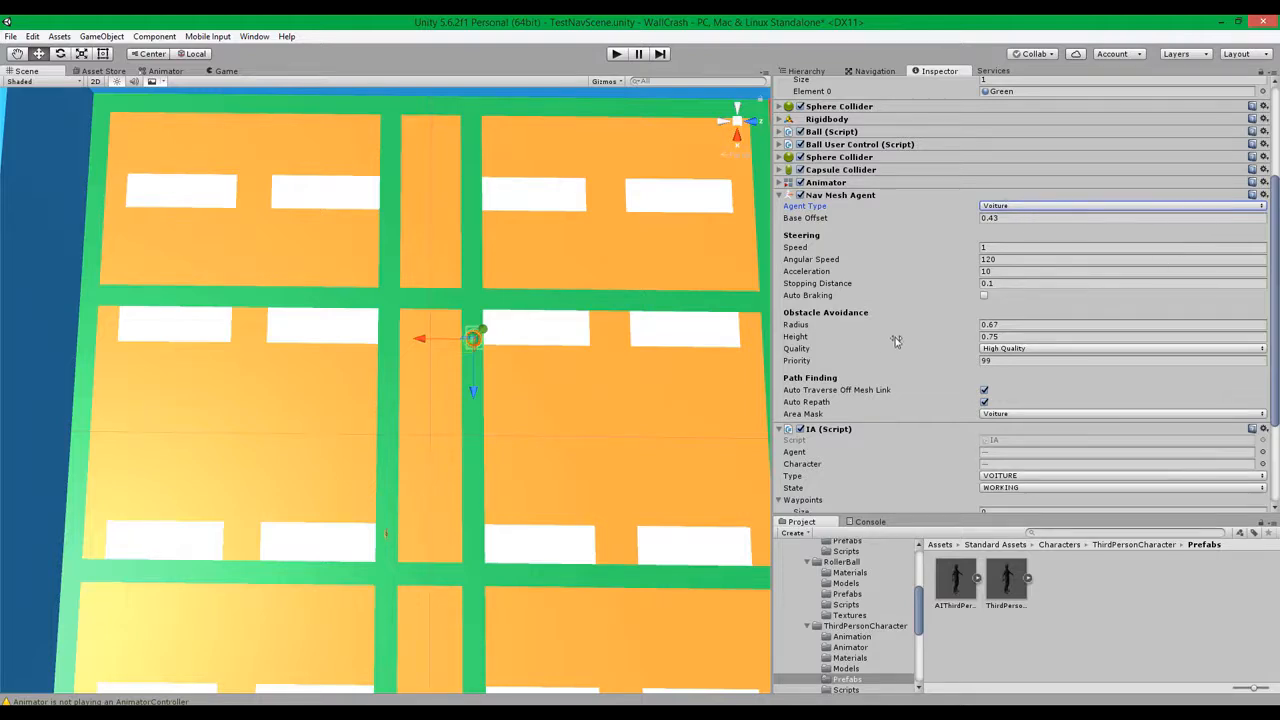
# Set the Area Mask of the three cars' Nav Mesh Agents to Voiture only
pyautogui.scroll(-2, 890, 340)
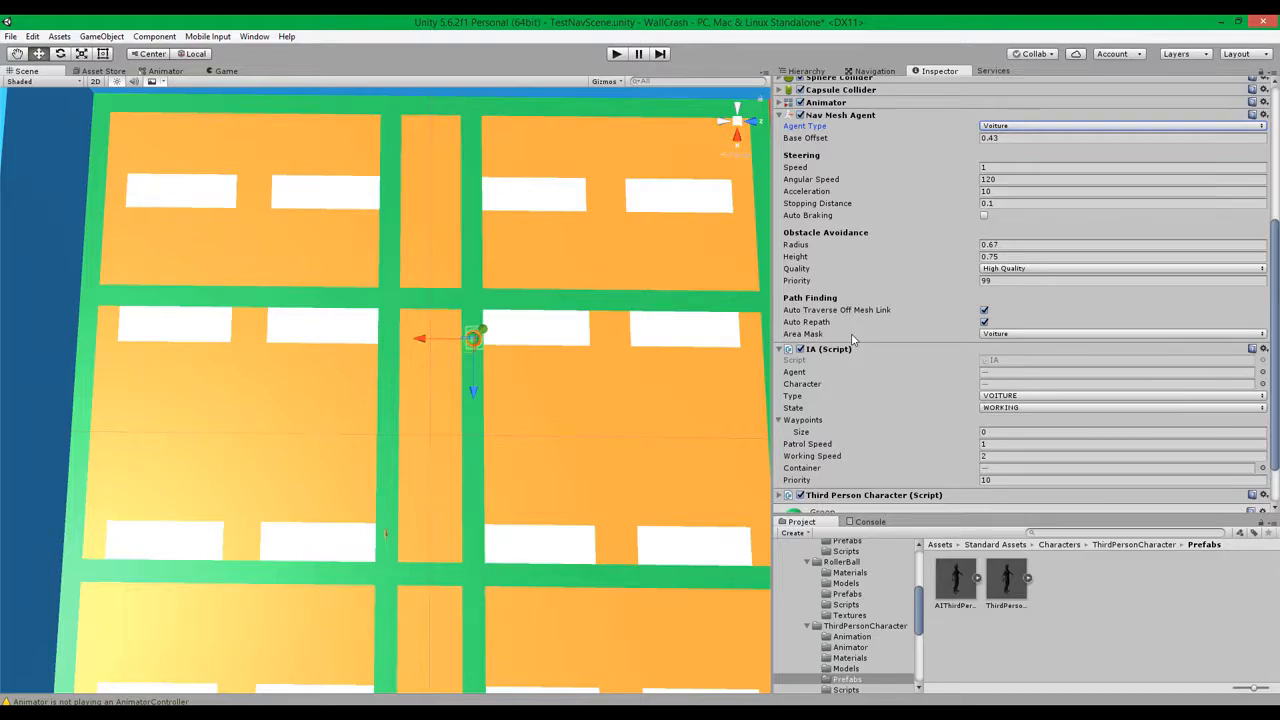
pyautogui.click(1072, 336)
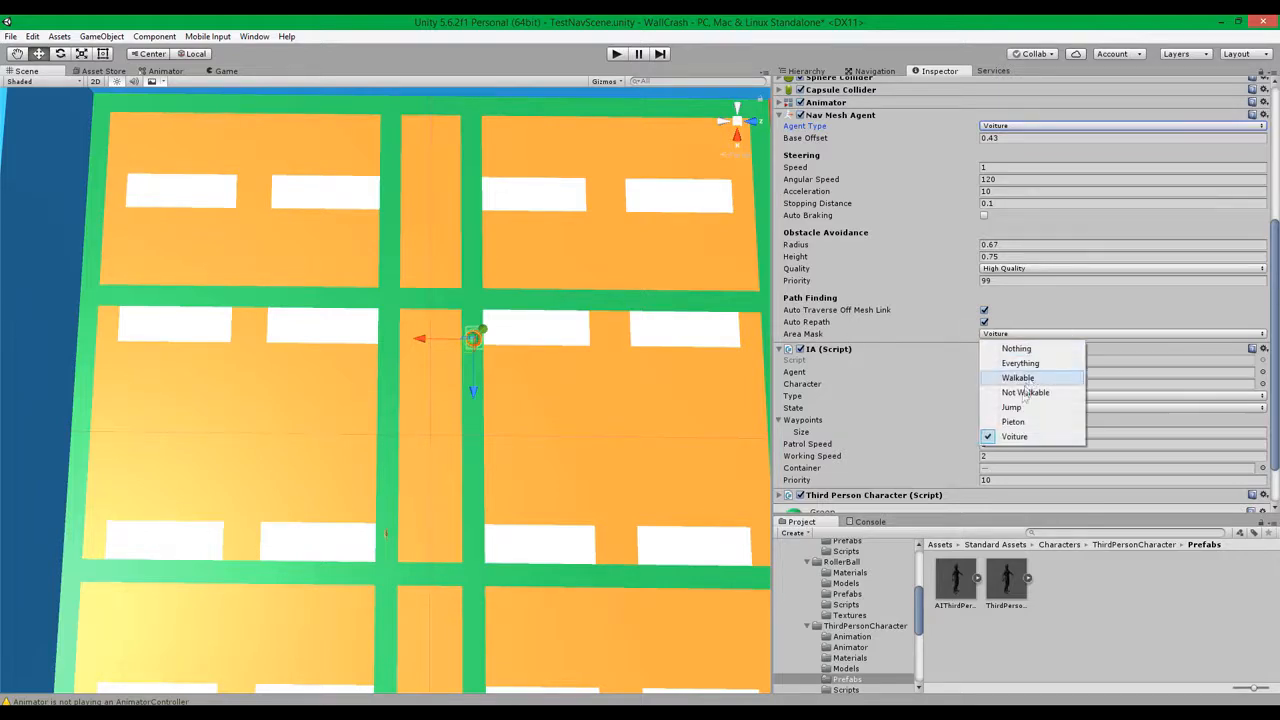
pyautogui.click(1030, 437)
pyautogui.click(1030, 334)
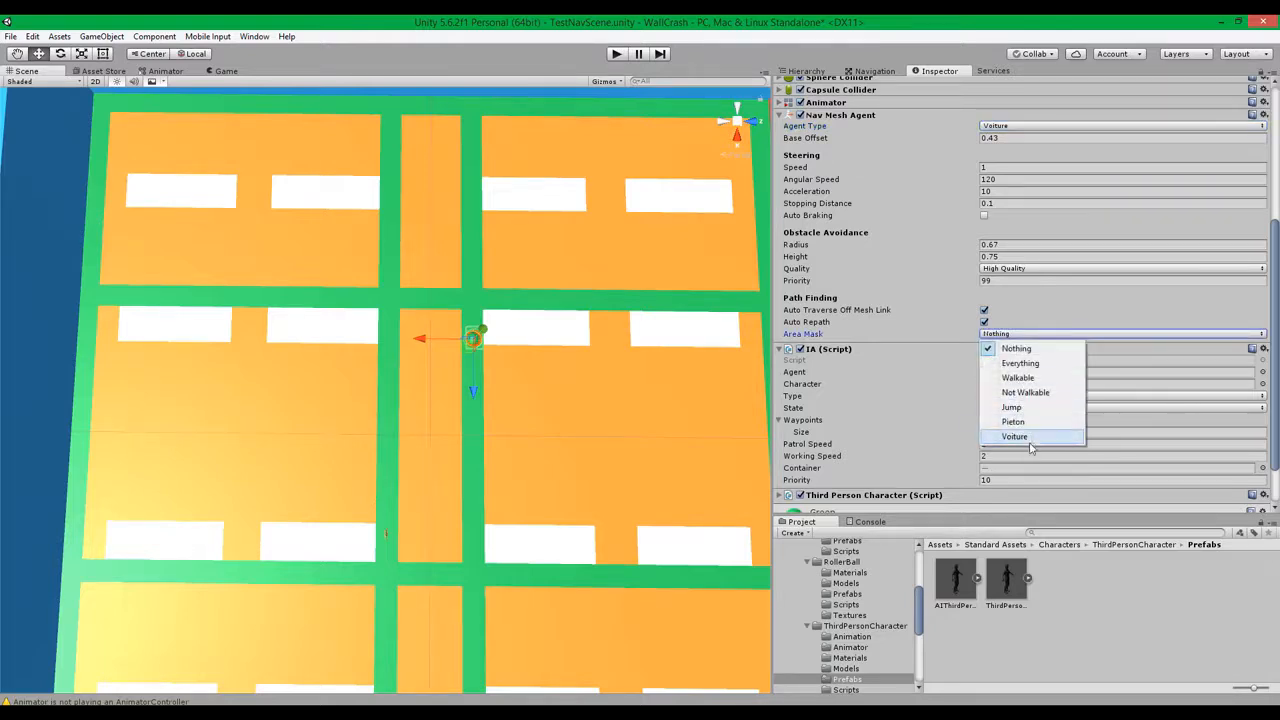
pyautogui.click(1030, 440)
# Try adding Walkable to the cars' Area Mask, restore it to Voiture only, and look over their remaining components
pyautogui.scroll(-2, 950, 353)
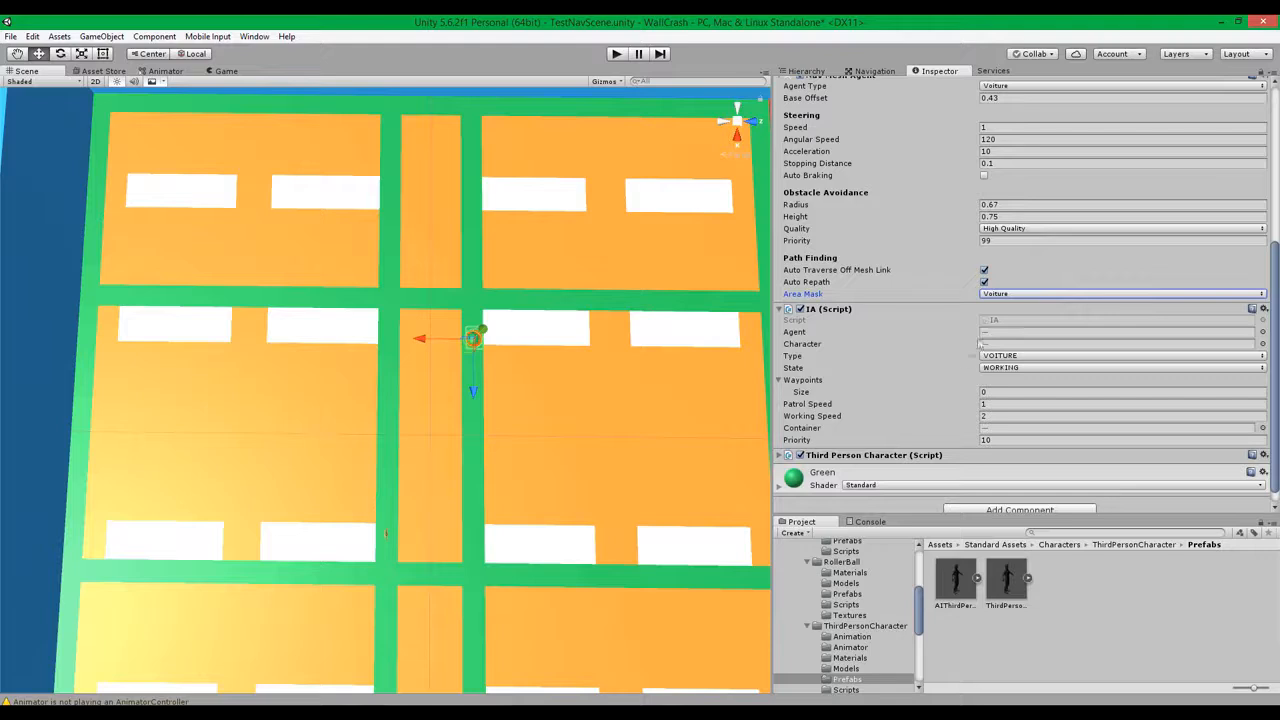
pyautogui.click(1005, 294)
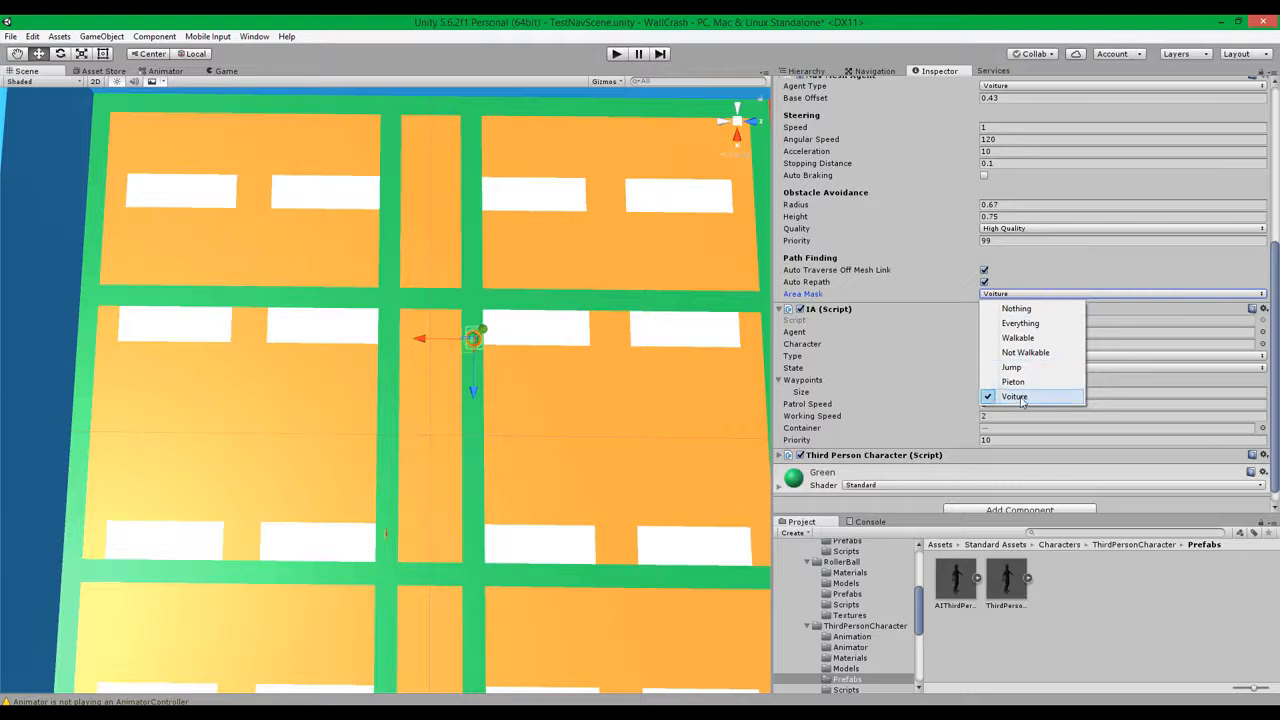
pyautogui.click(1020, 338)
pyautogui.click(1040, 296)
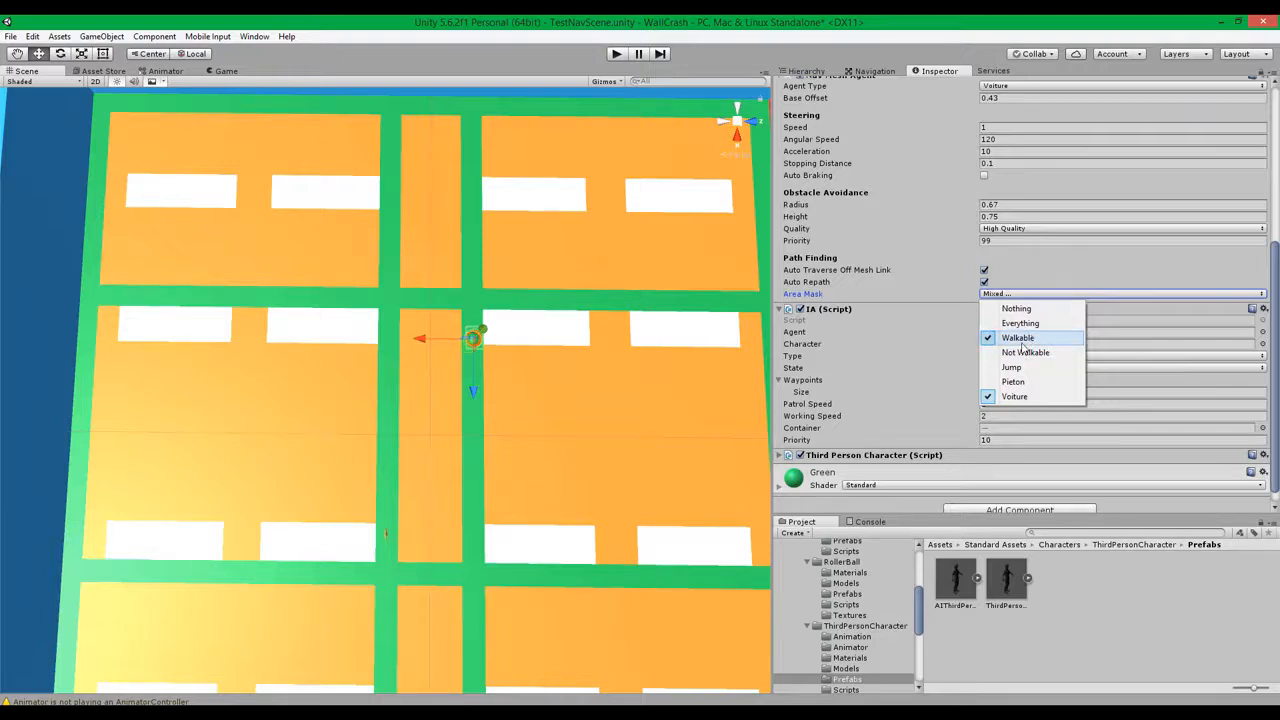
pyautogui.click(1019, 338)
pyautogui.click(1030, 294)
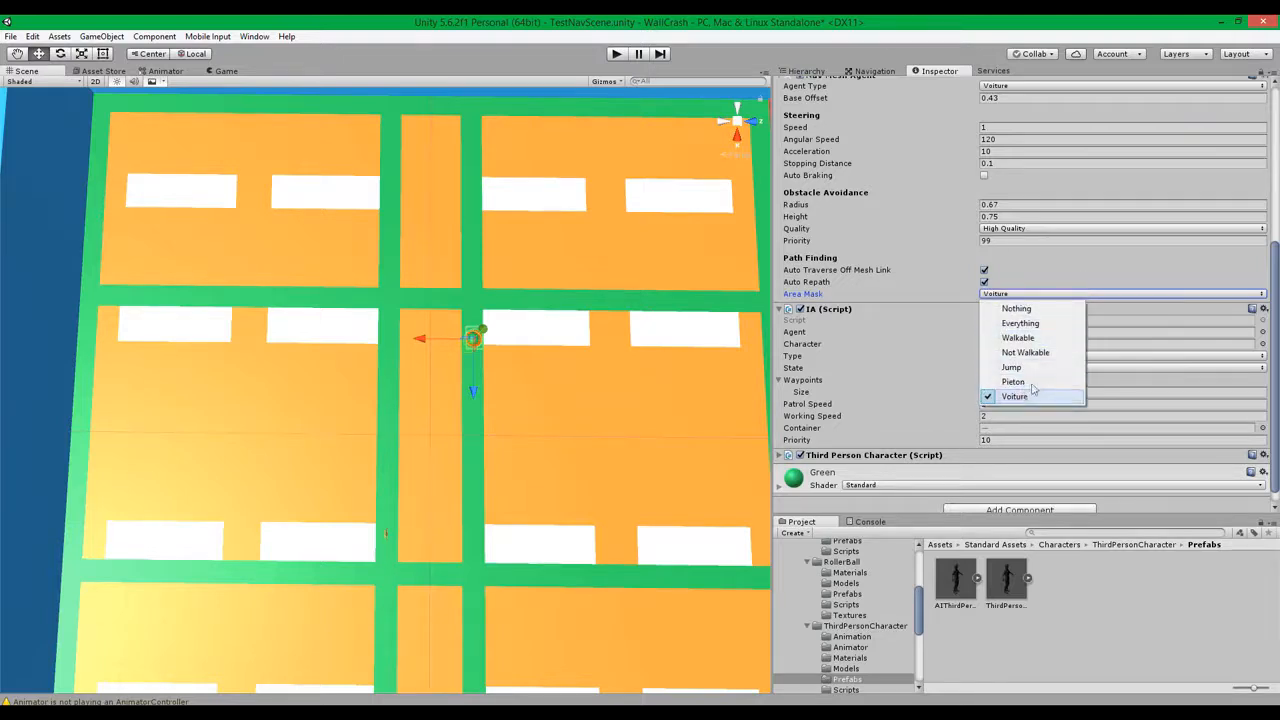
pyautogui.click(808, 297)
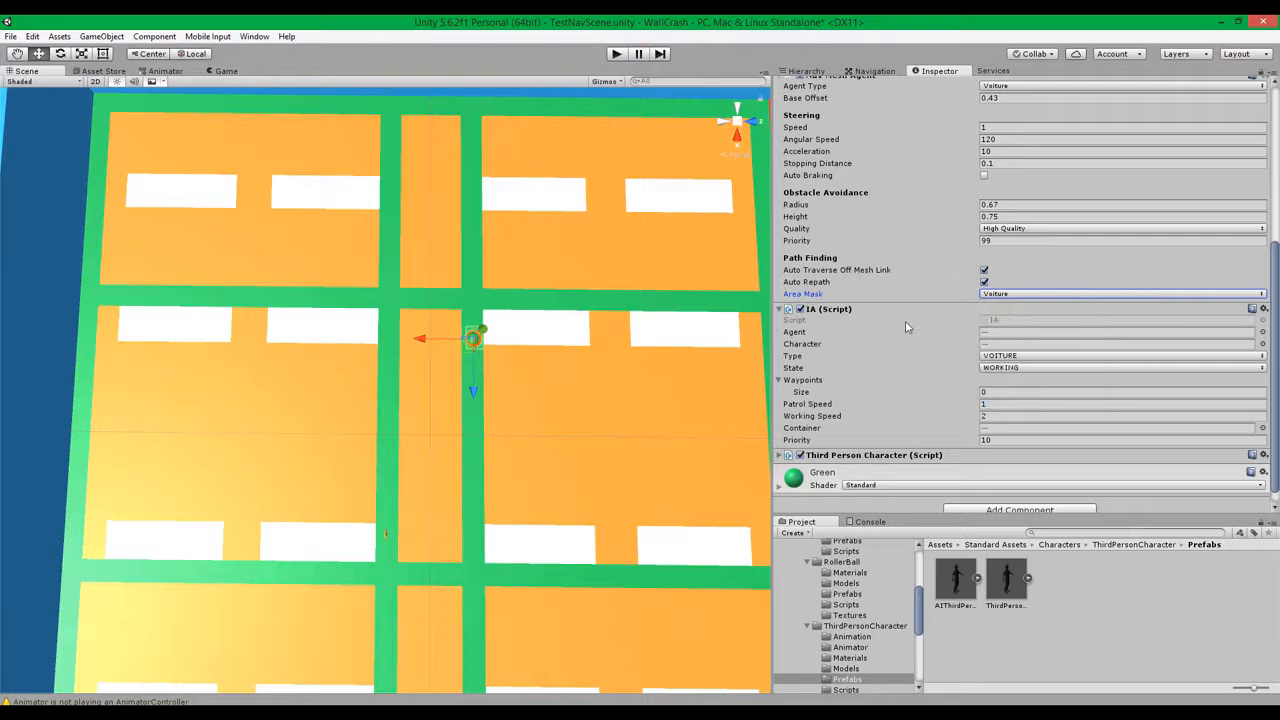
pyautogui.scroll(-1, 906, 327)
pyautogui.scroll(2, 906, 327)
pyautogui.scroll(-2, 906, 329)
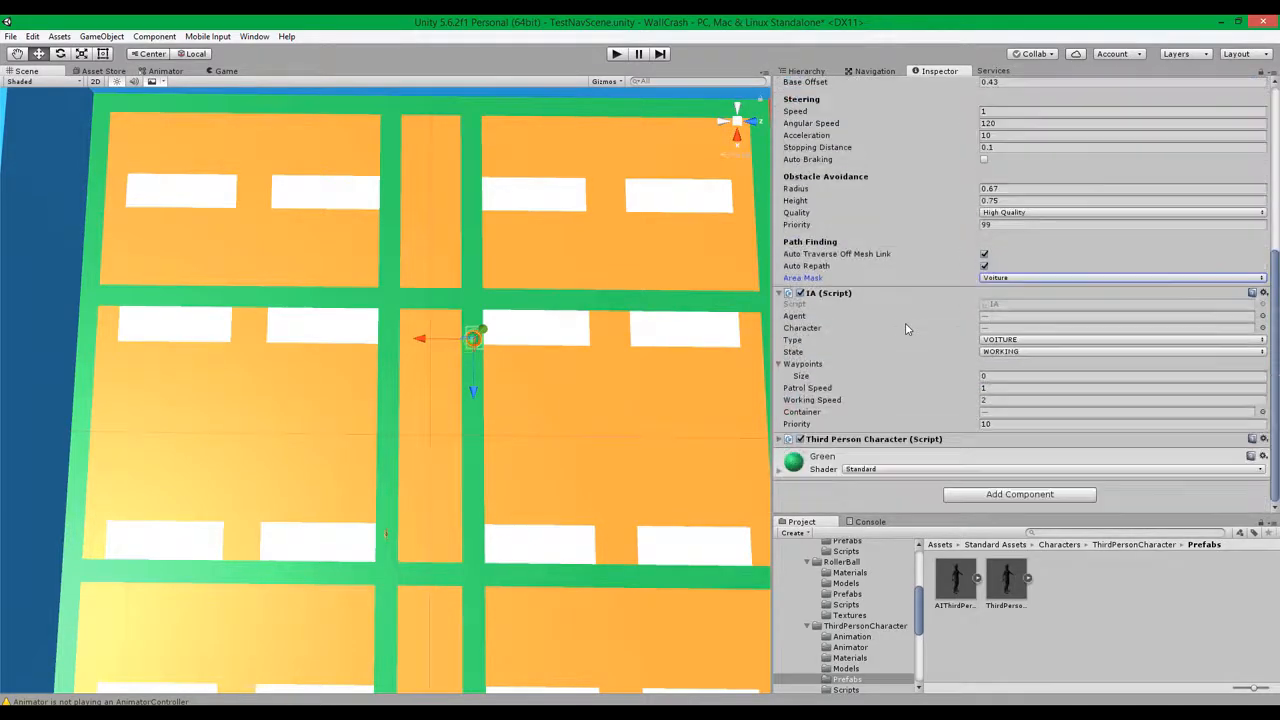
pyautogui.scroll(5, 906, 327)
# Set the Nav Mesh Agent's agent type to Pieton for all five Pieton characters and check their Area Mask
pyautogui.click(806, 71)
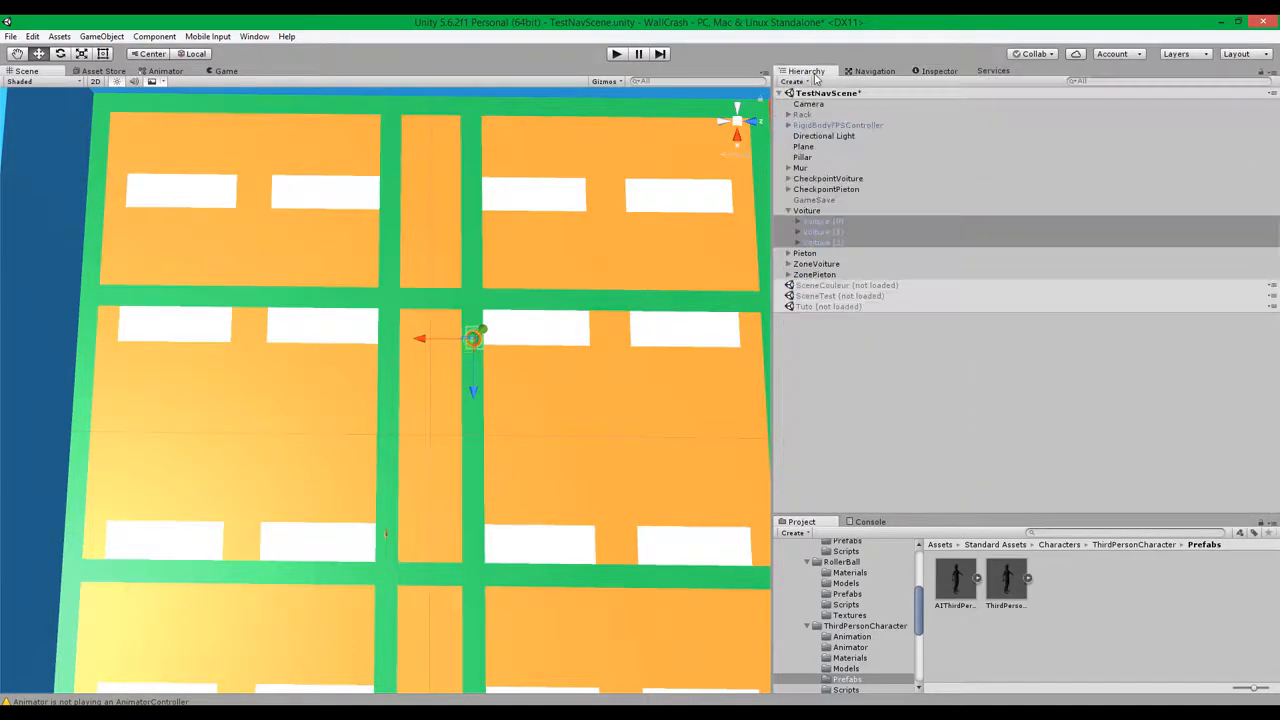
pyautogui.click(830, 255)
pyautogui.click(788, 253)
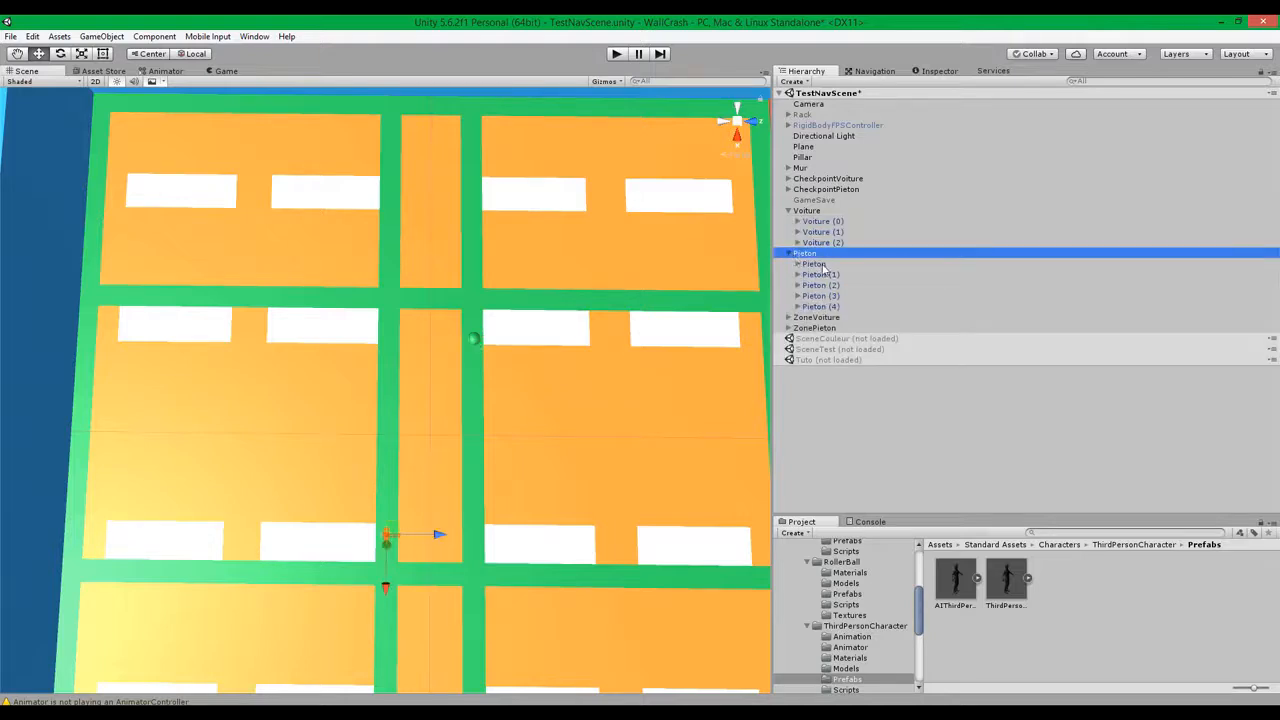
pyautogui.click(825, 266)
pyautogui.keyDown('shift'); pyautogui.click(836, 306); pyautogui.keyUp('shift')
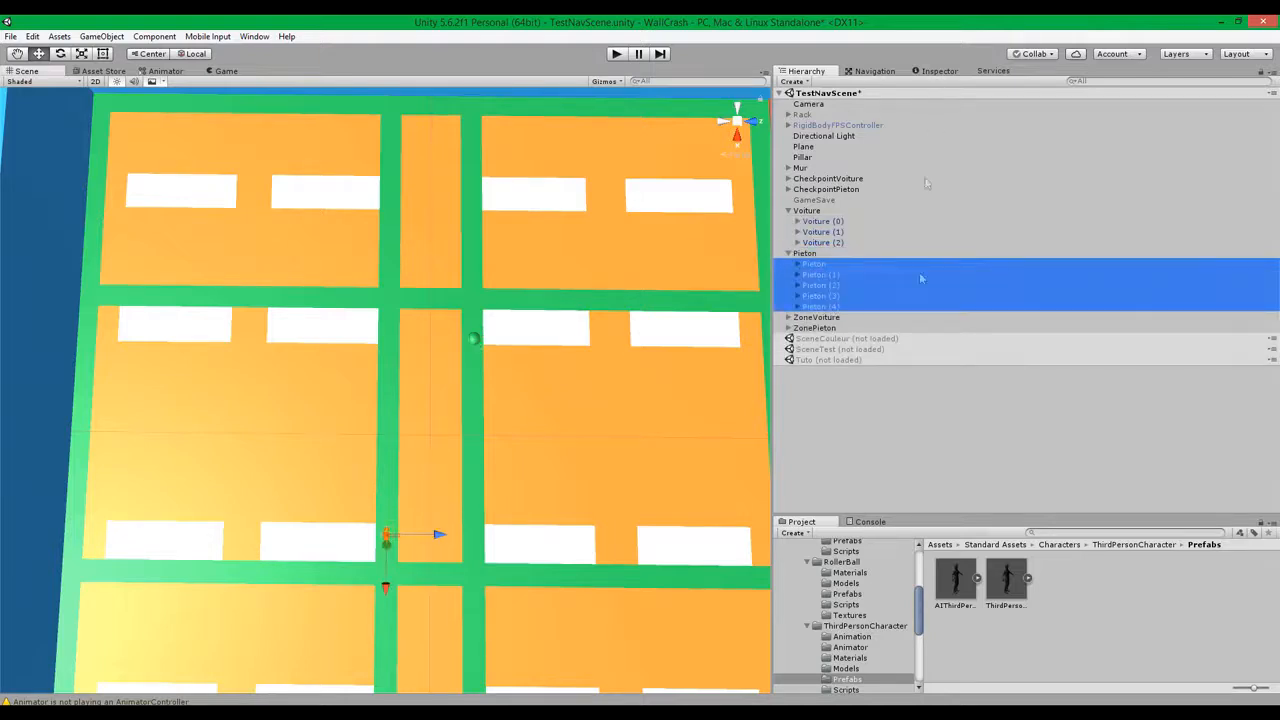
pyautogui.click(936, 71)
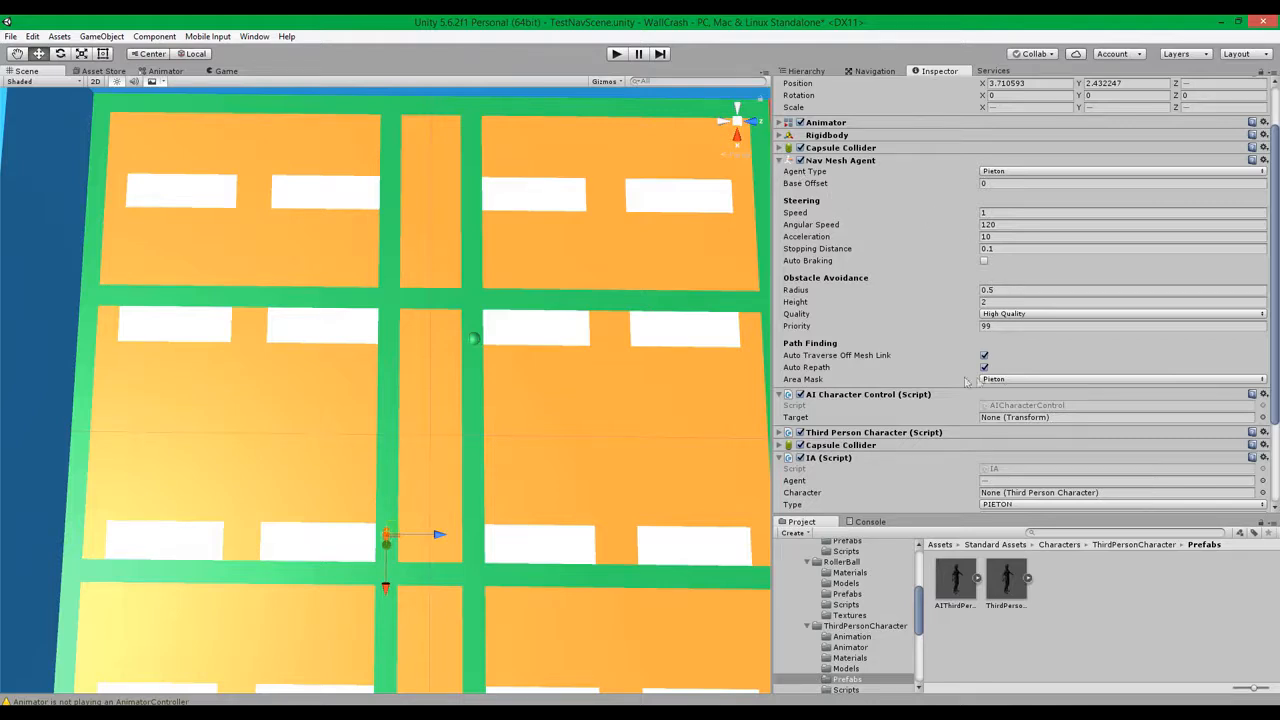
pyautogui.click(995, 172)
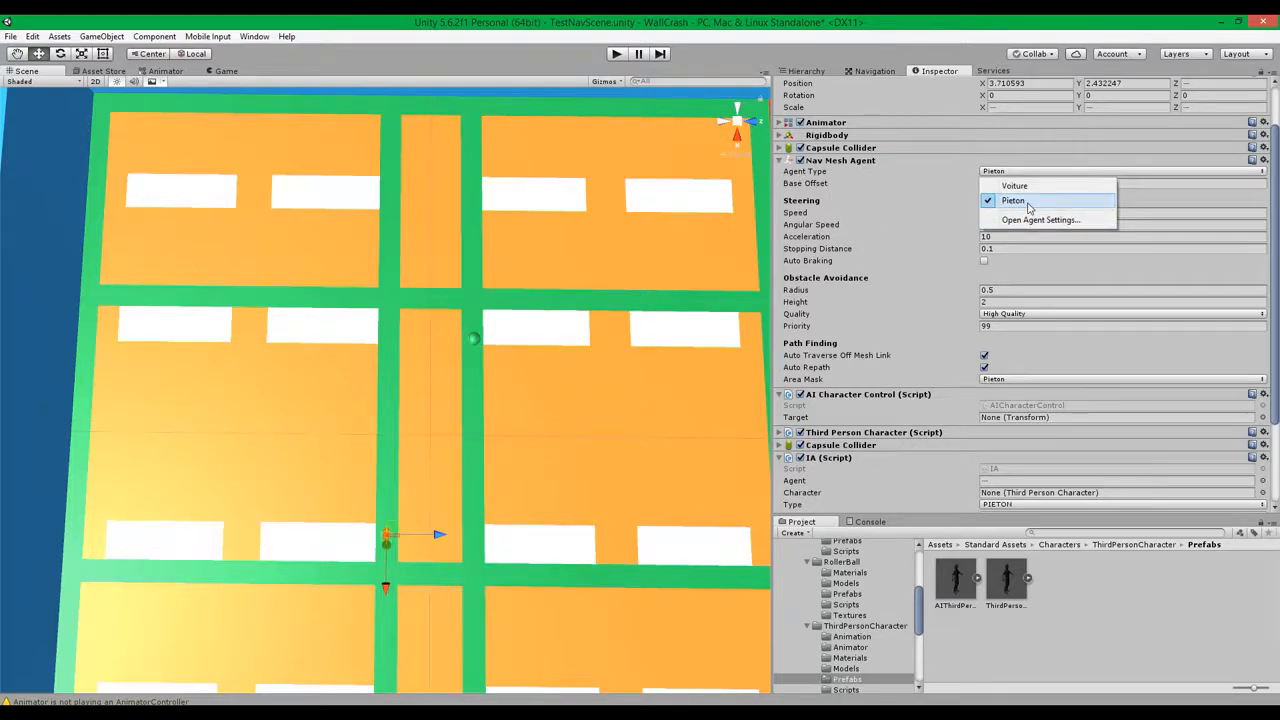
pyautogui.click(1040, 199)
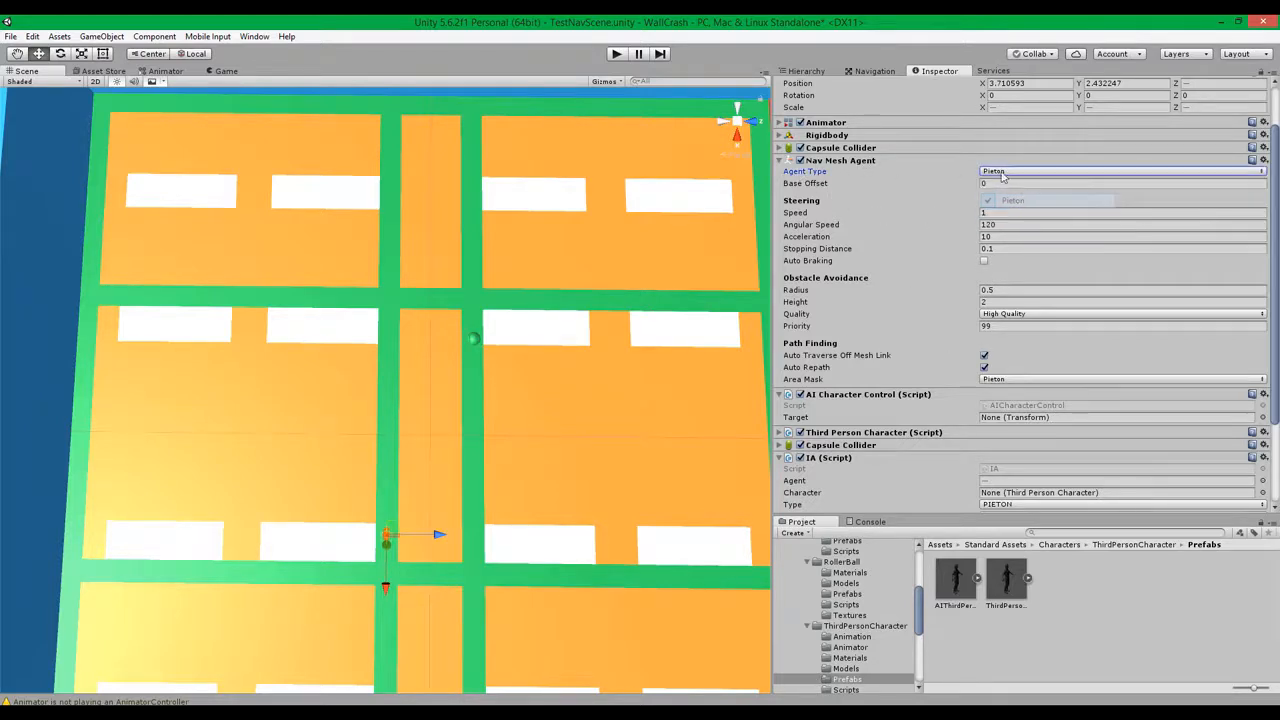
pyautogui.click(1028, 381)
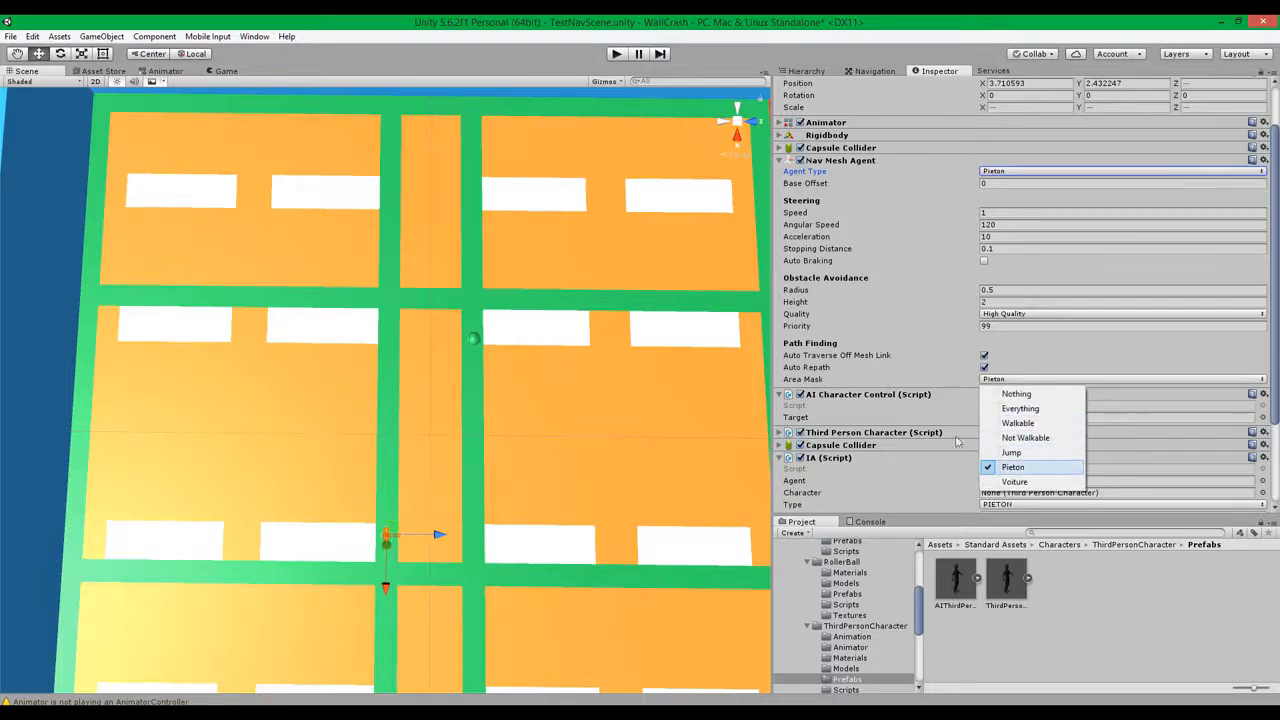
pyautogui.click(850, 73)
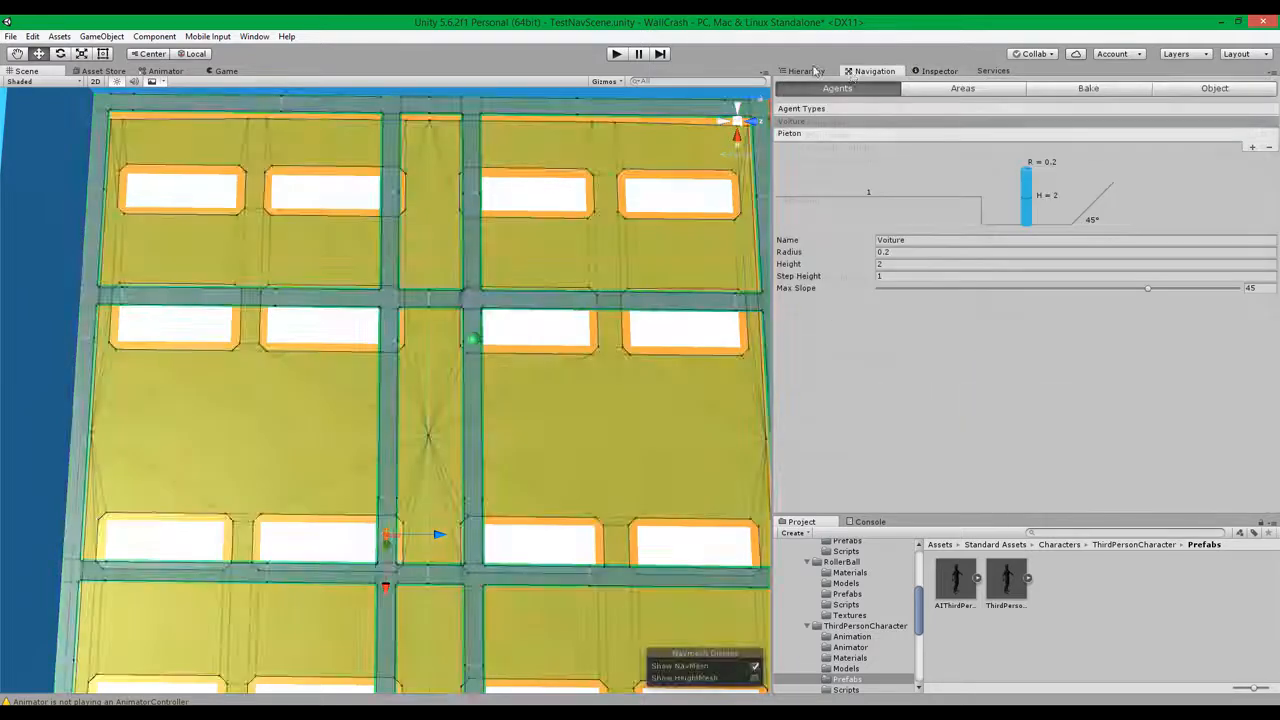
# Clear the selection and run the scene in play mode to test the cars and pedestrians
pyautogui.click(808, 74)
pyautogui.click(868, 384)
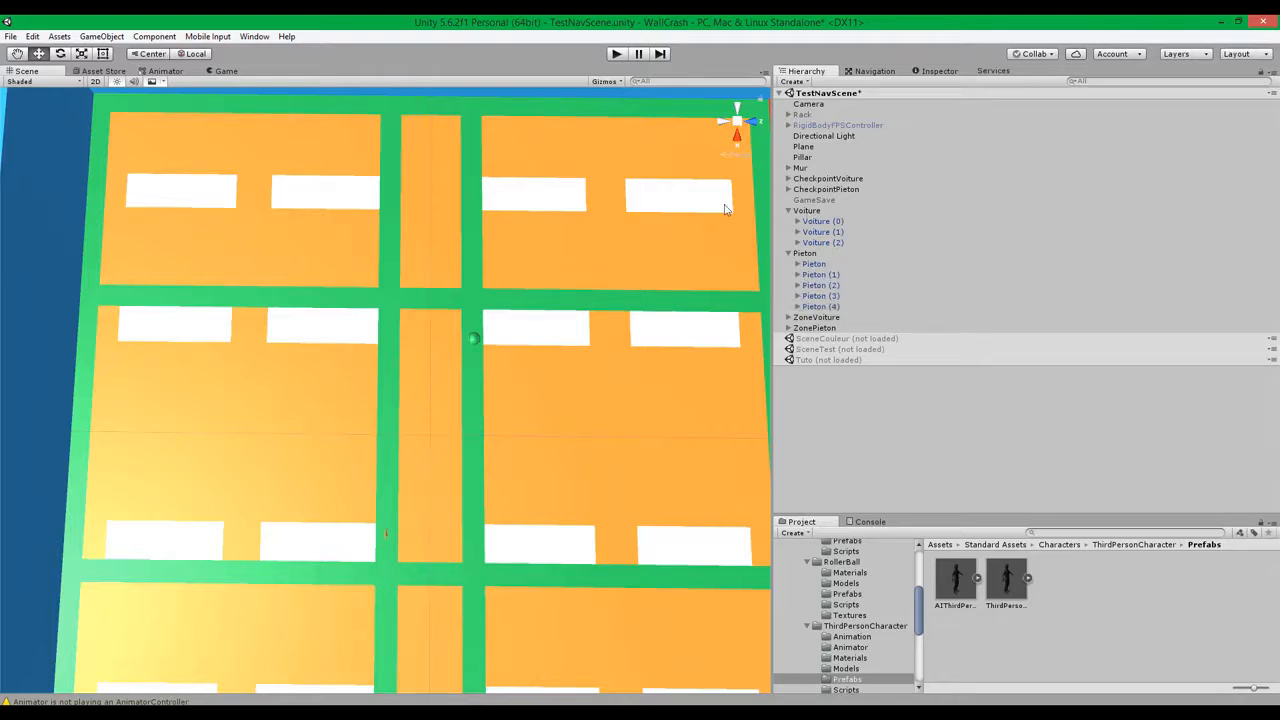
pyautogui.scroll(-4, 557, 288)
pyautogui.moveTo(557, 288); pyautogui.dragTo(520, 252, button='middle')
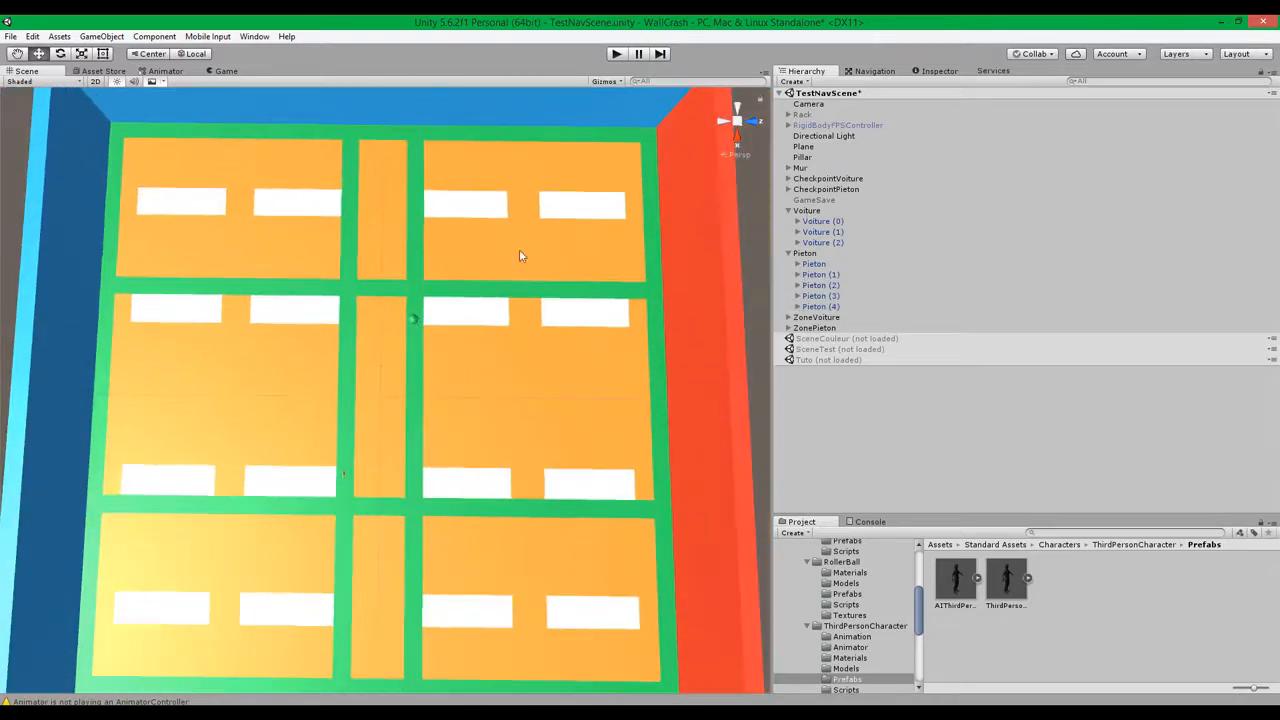
pyautogui.click(614, 54)
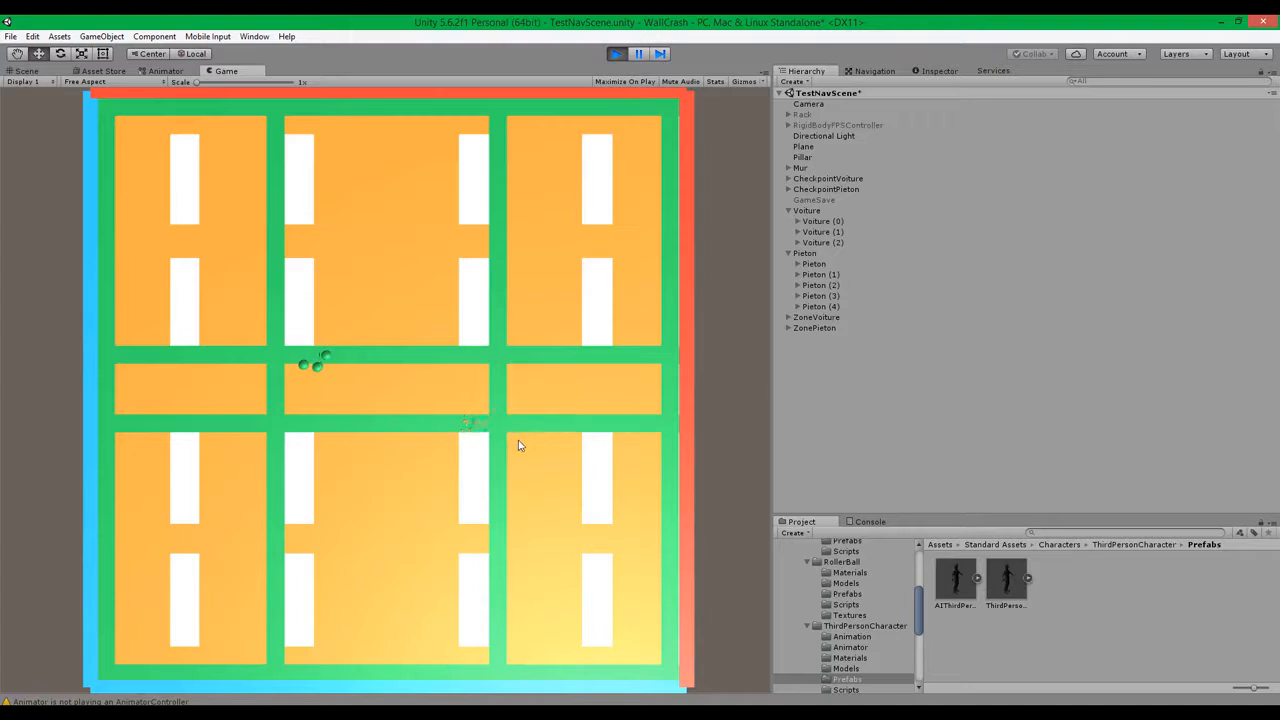